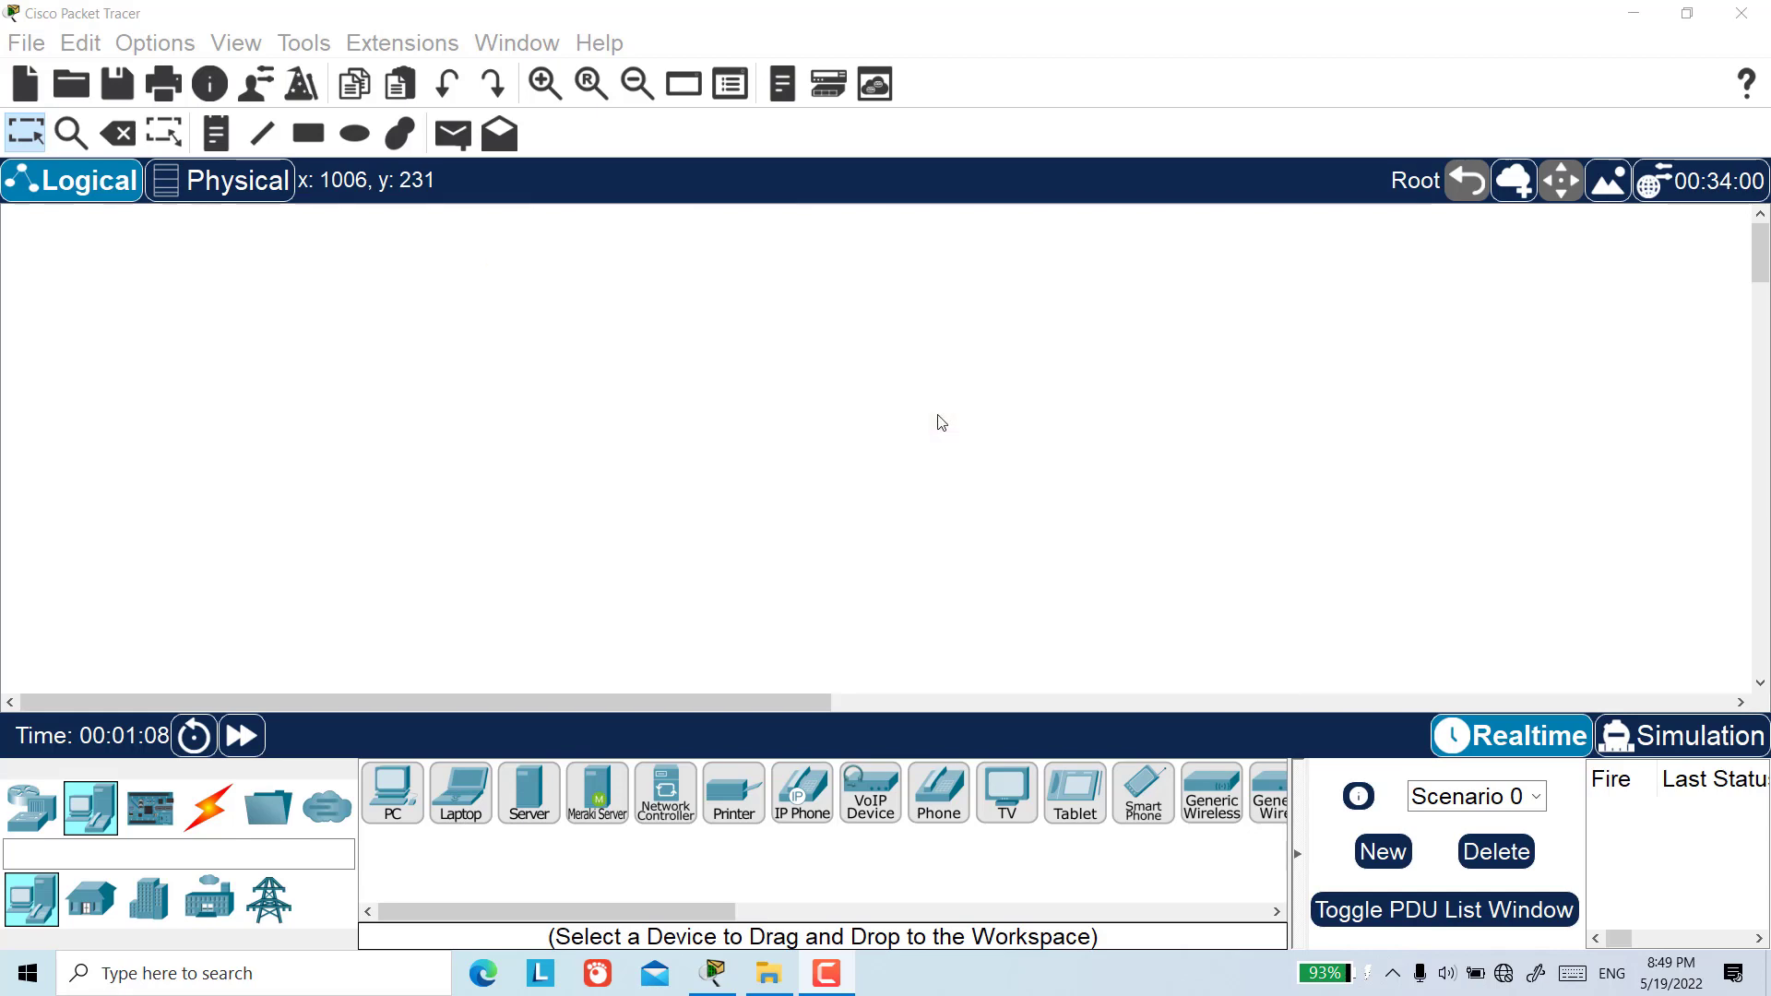
Step: Place four PCs on the workspace in a rectangular layout, two on one side and two on the other
{"action": "left_click_drag", "start_coordinate": [393, 795], "coordinate": [1086, 302]}
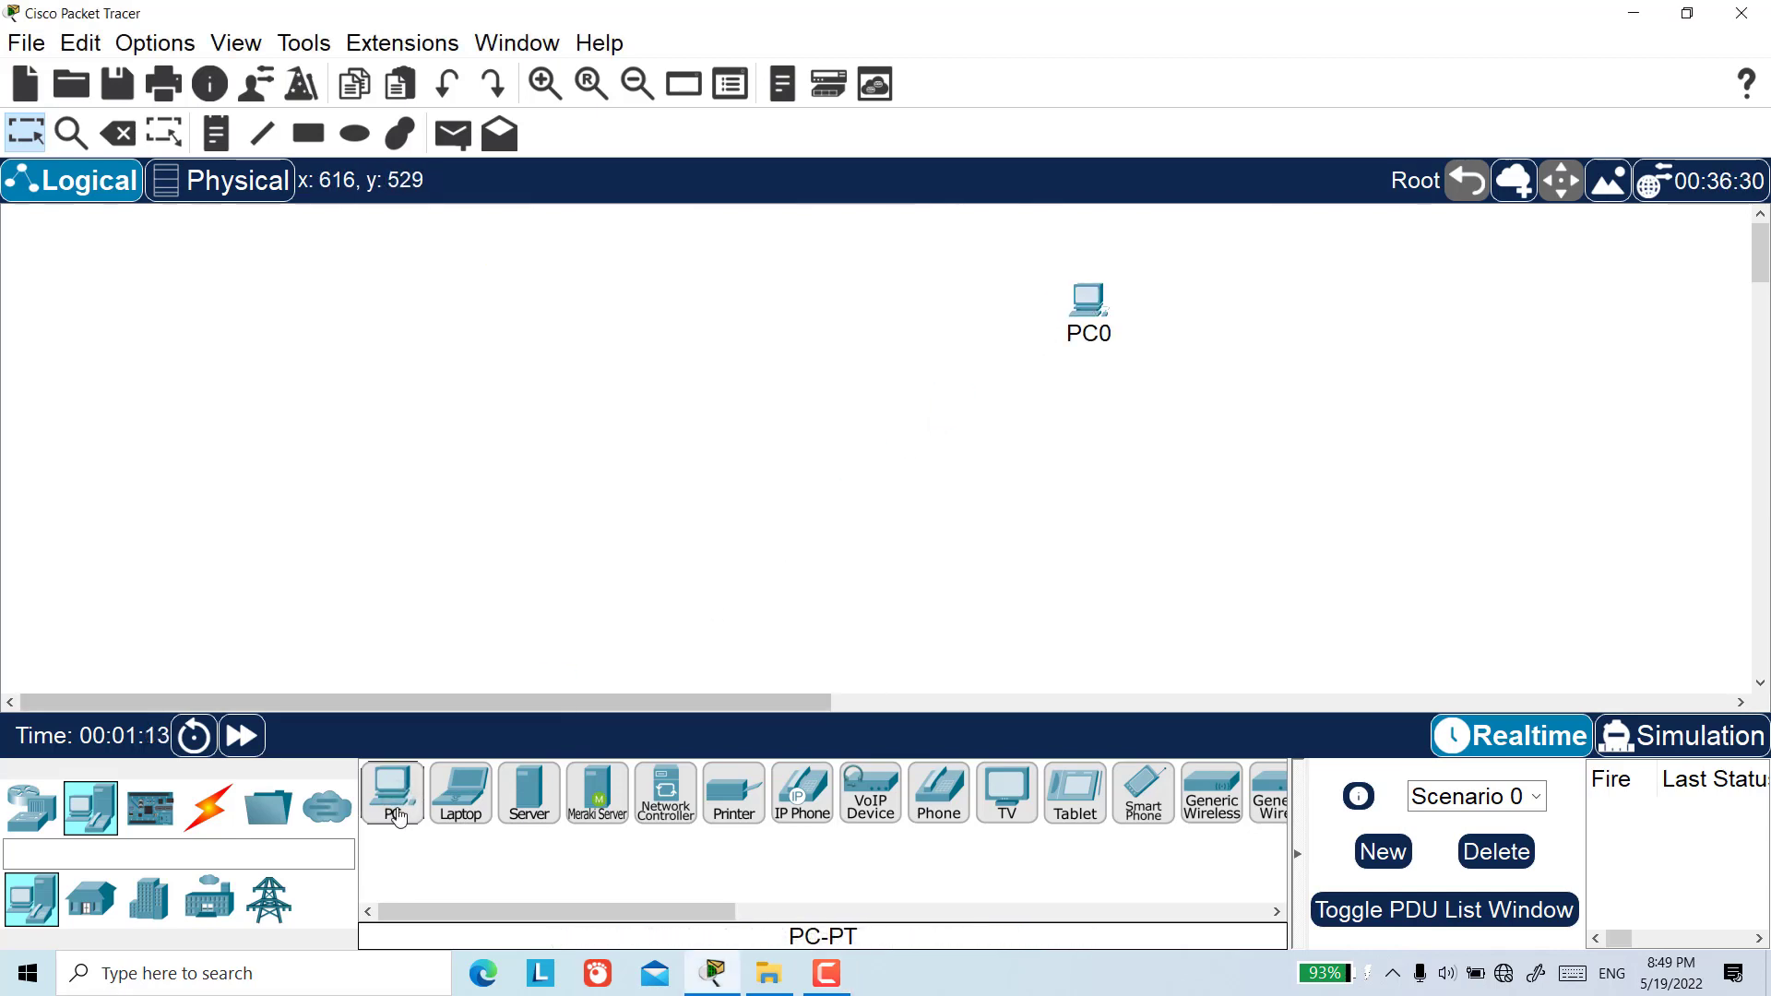
{"action": "left_click_drag", "start_coordinate": [398, 816], "coordinate": [1071, 551]}
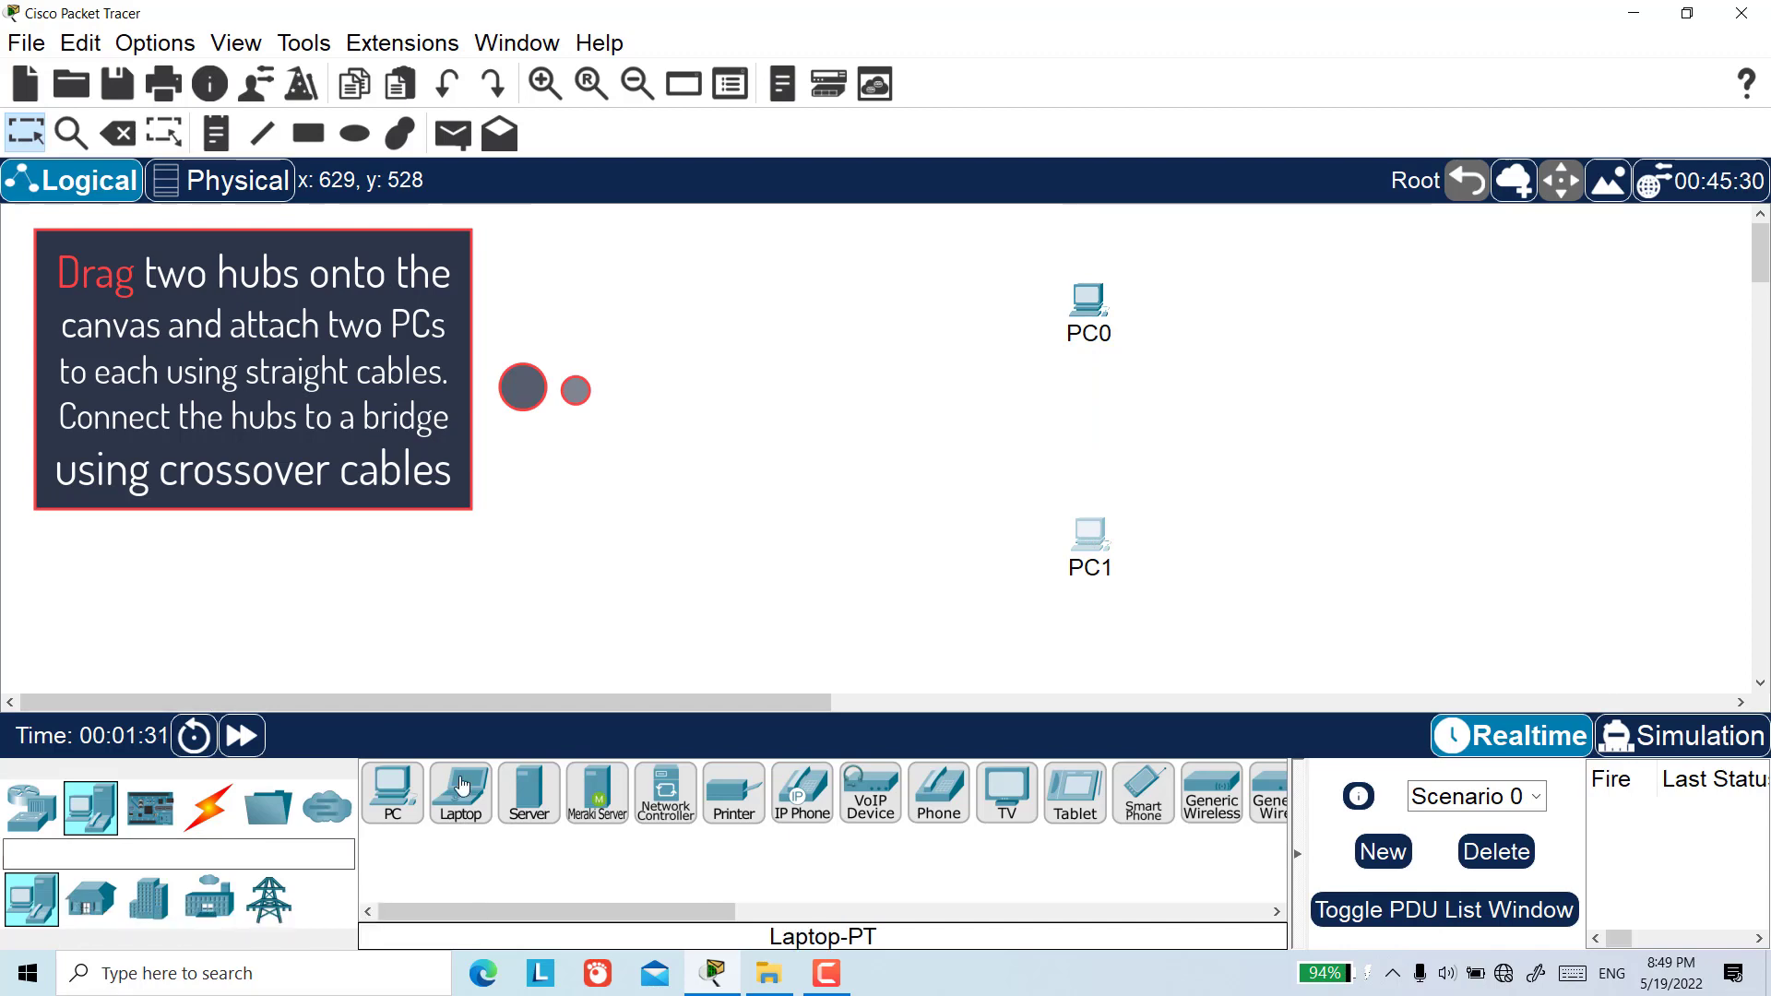
{"action": "left_click_drag", "start_coordinate": [393, 793], "coordinate": [1585, 297]}
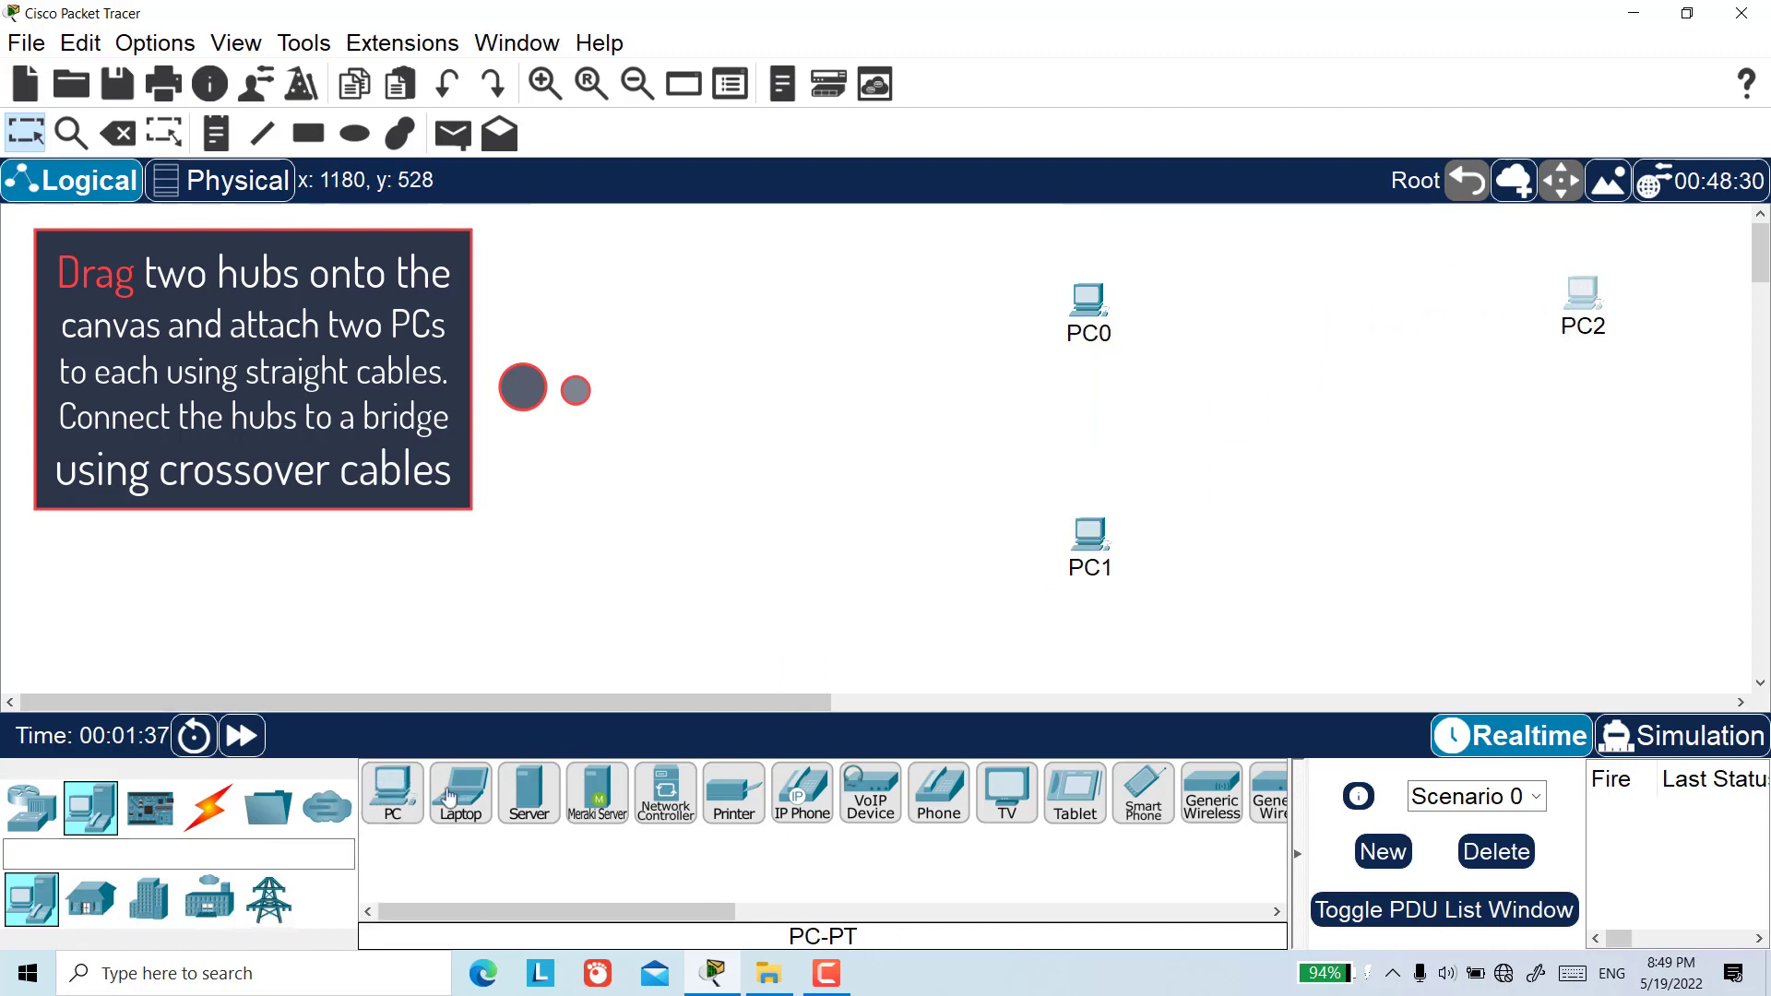
{"action": "left_click_drag", "start_coordinate": [393, 796], "coordinate": [1596, 533]}
{"action": "left_click_drag", "start_coordinate": [1588, 300], "coordinate": [1591, 291]}
{"action": "left_click", "coordinate": [1597, 533]}
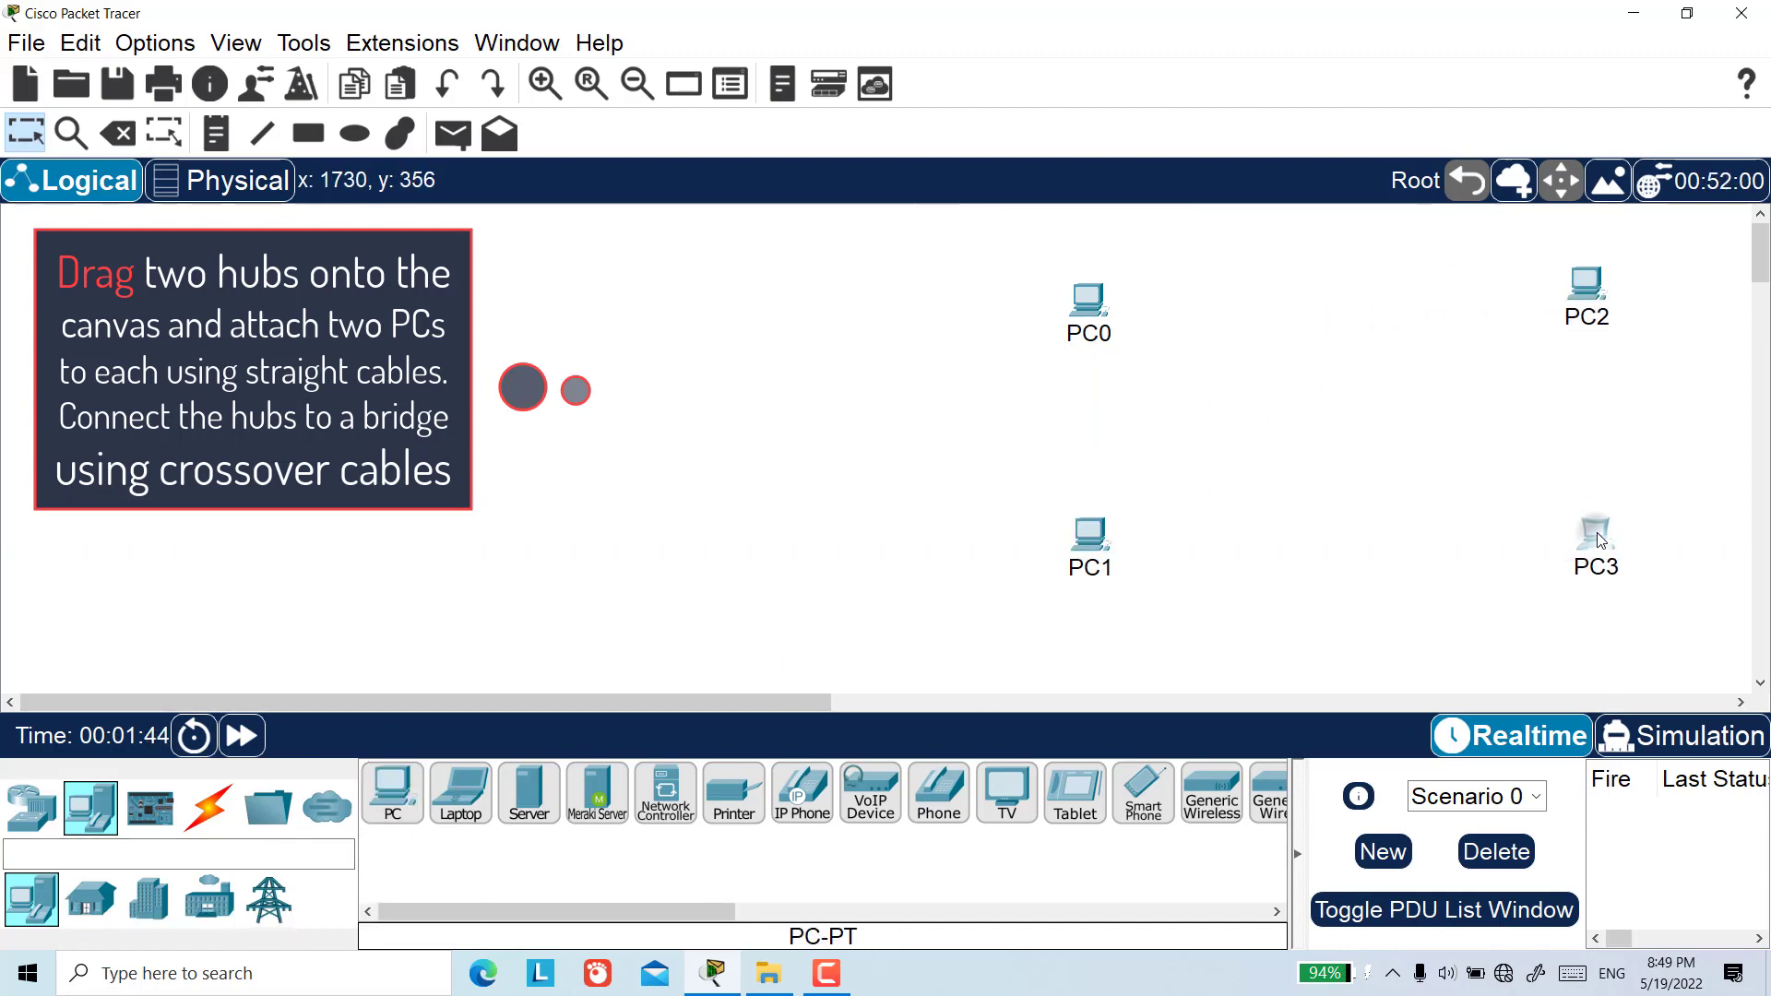
{"action": "left_click", "coordinate": [1181, 127]}
Step: Place two hubs between the two pairs of PCs, one hub beside each pair
{"action": "left_click", "coordinate": [149, 900]}
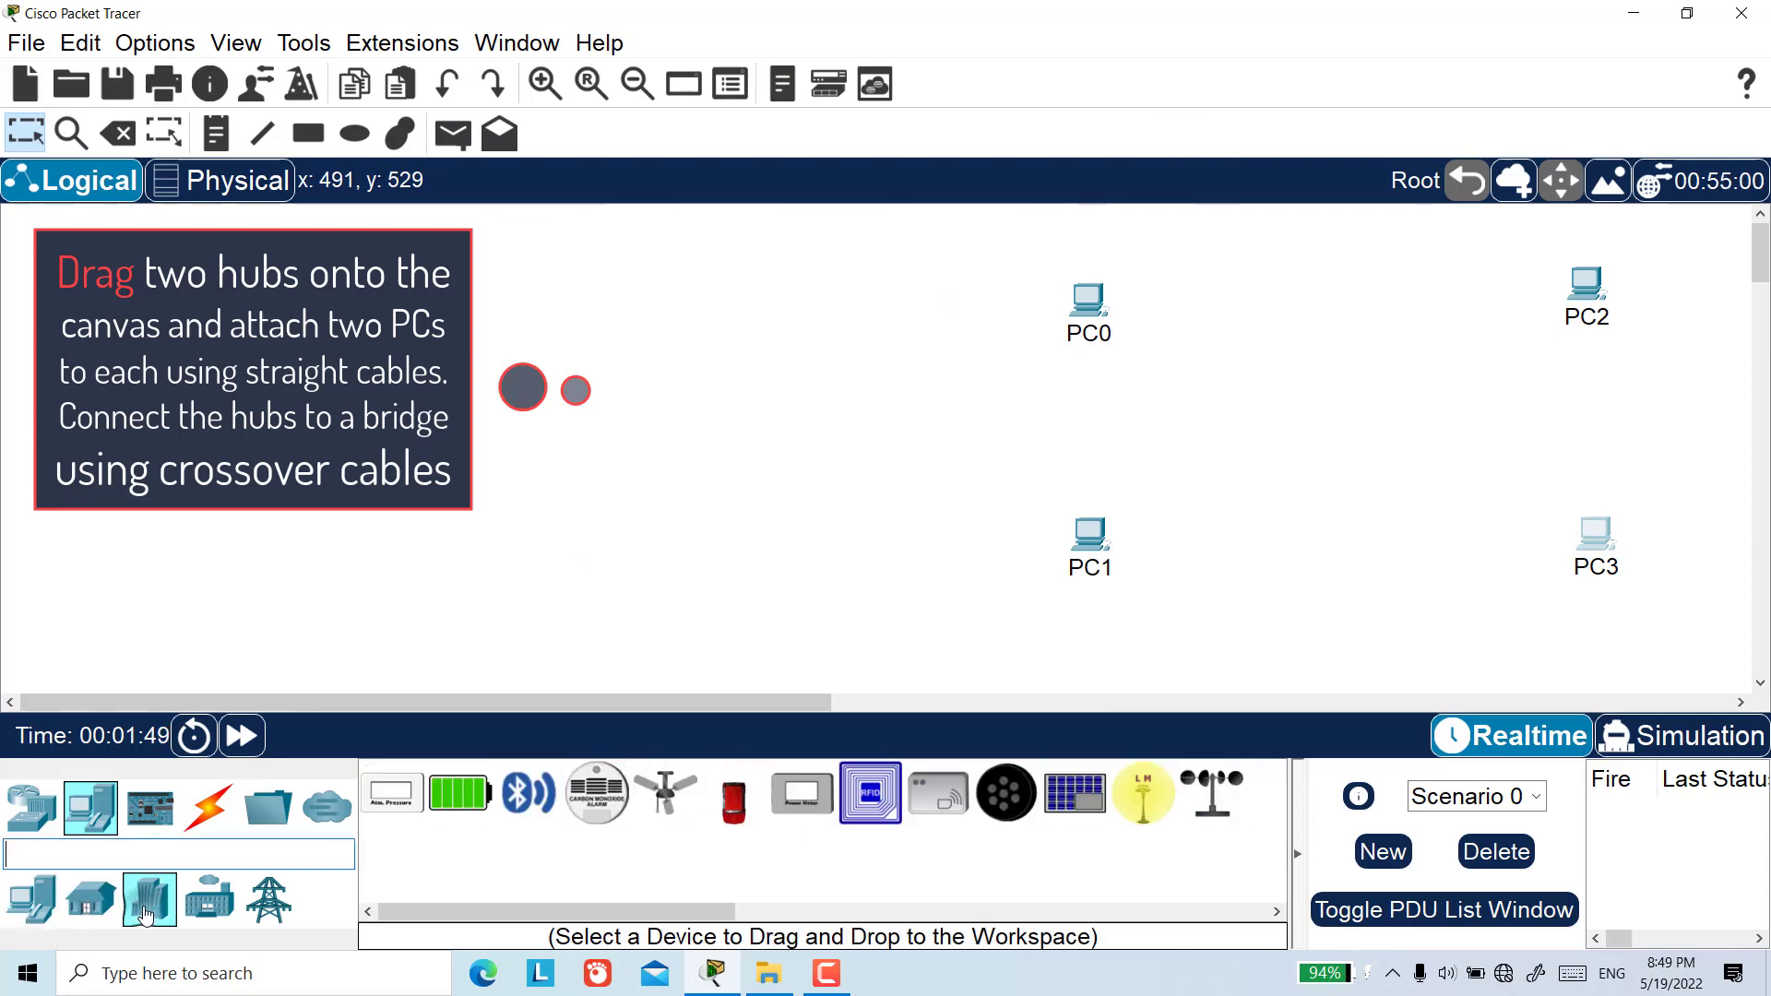
{"action": "left_click", "coordinate": [32, 831]}
{"action": "left_click_drag", "start_coordinate": [150, 902], "coordinate": [1468, 414]}
{"action": "double_click", "coordinate": [1449, 448]}
{"action": "type", "text": "1"}
{"action": "left_click", "coordinate": [1382, 551]}
Step: Find the PT-Bridge device and place it between and slightly above the two hubs
{"action": "left_click", "coordinate": [108, 860]}
{"action": "type", "text": "br"}
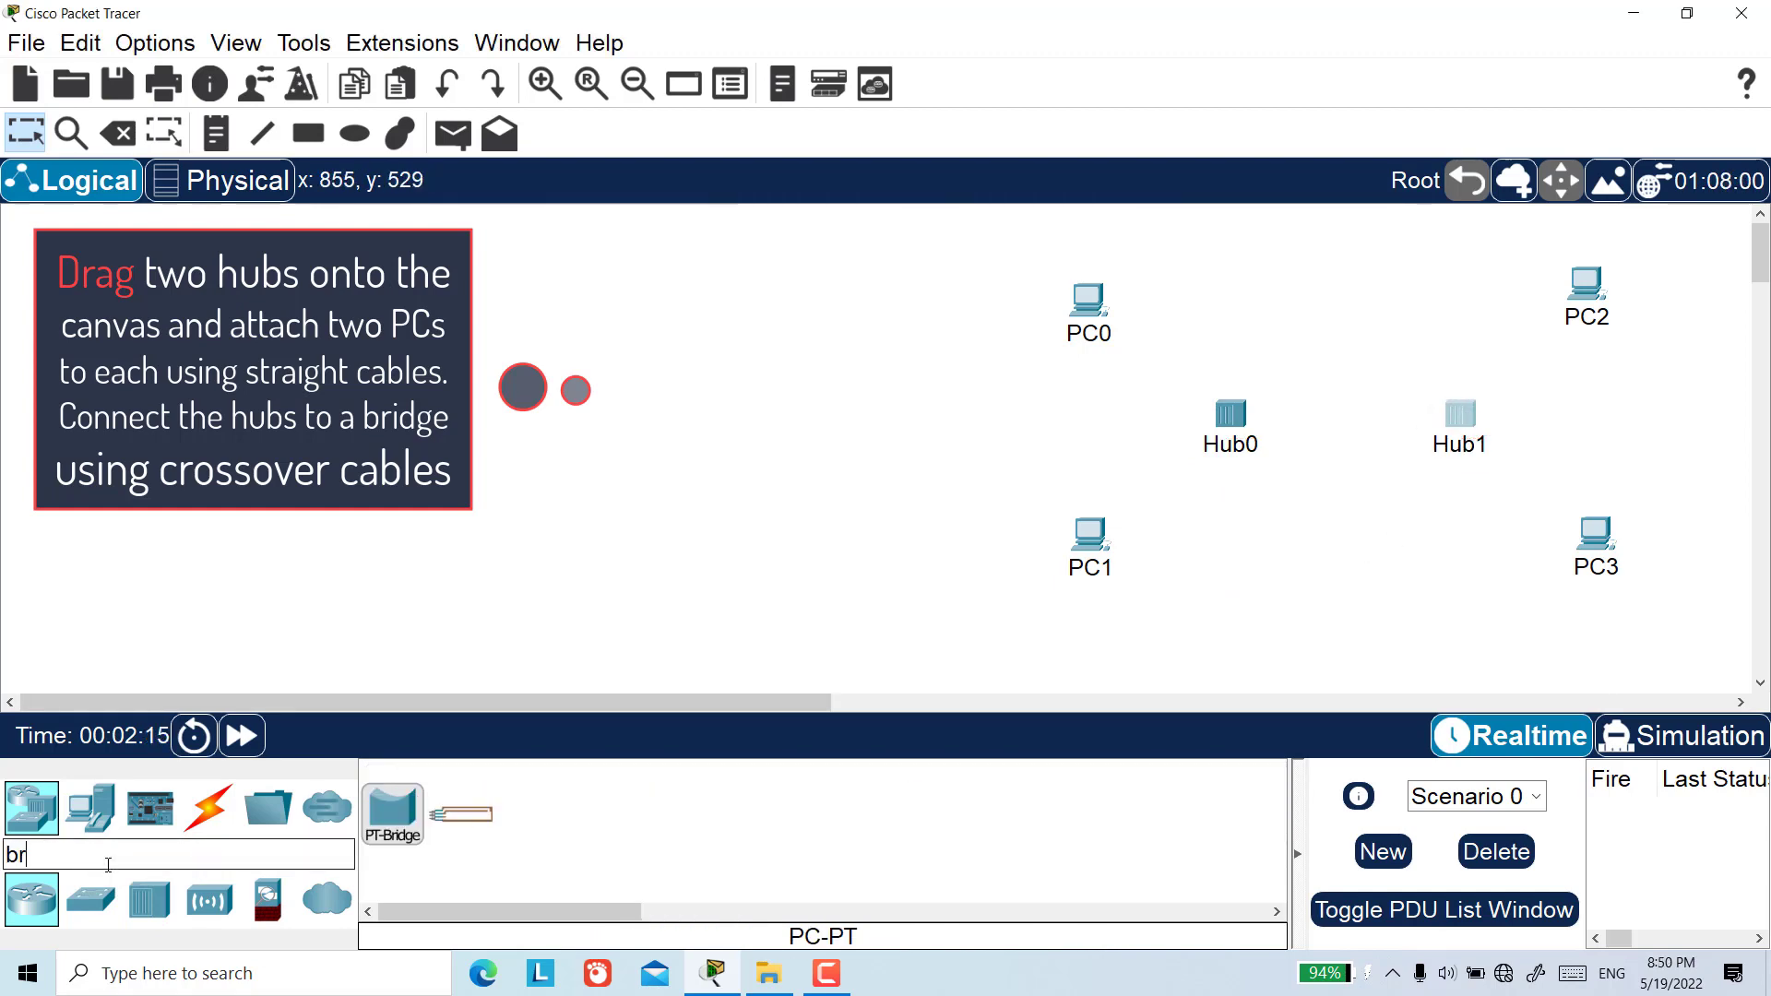
{"action": "left_click_drag", "start_coordinate": [395, 816], "coordinate": [1347, 360]}
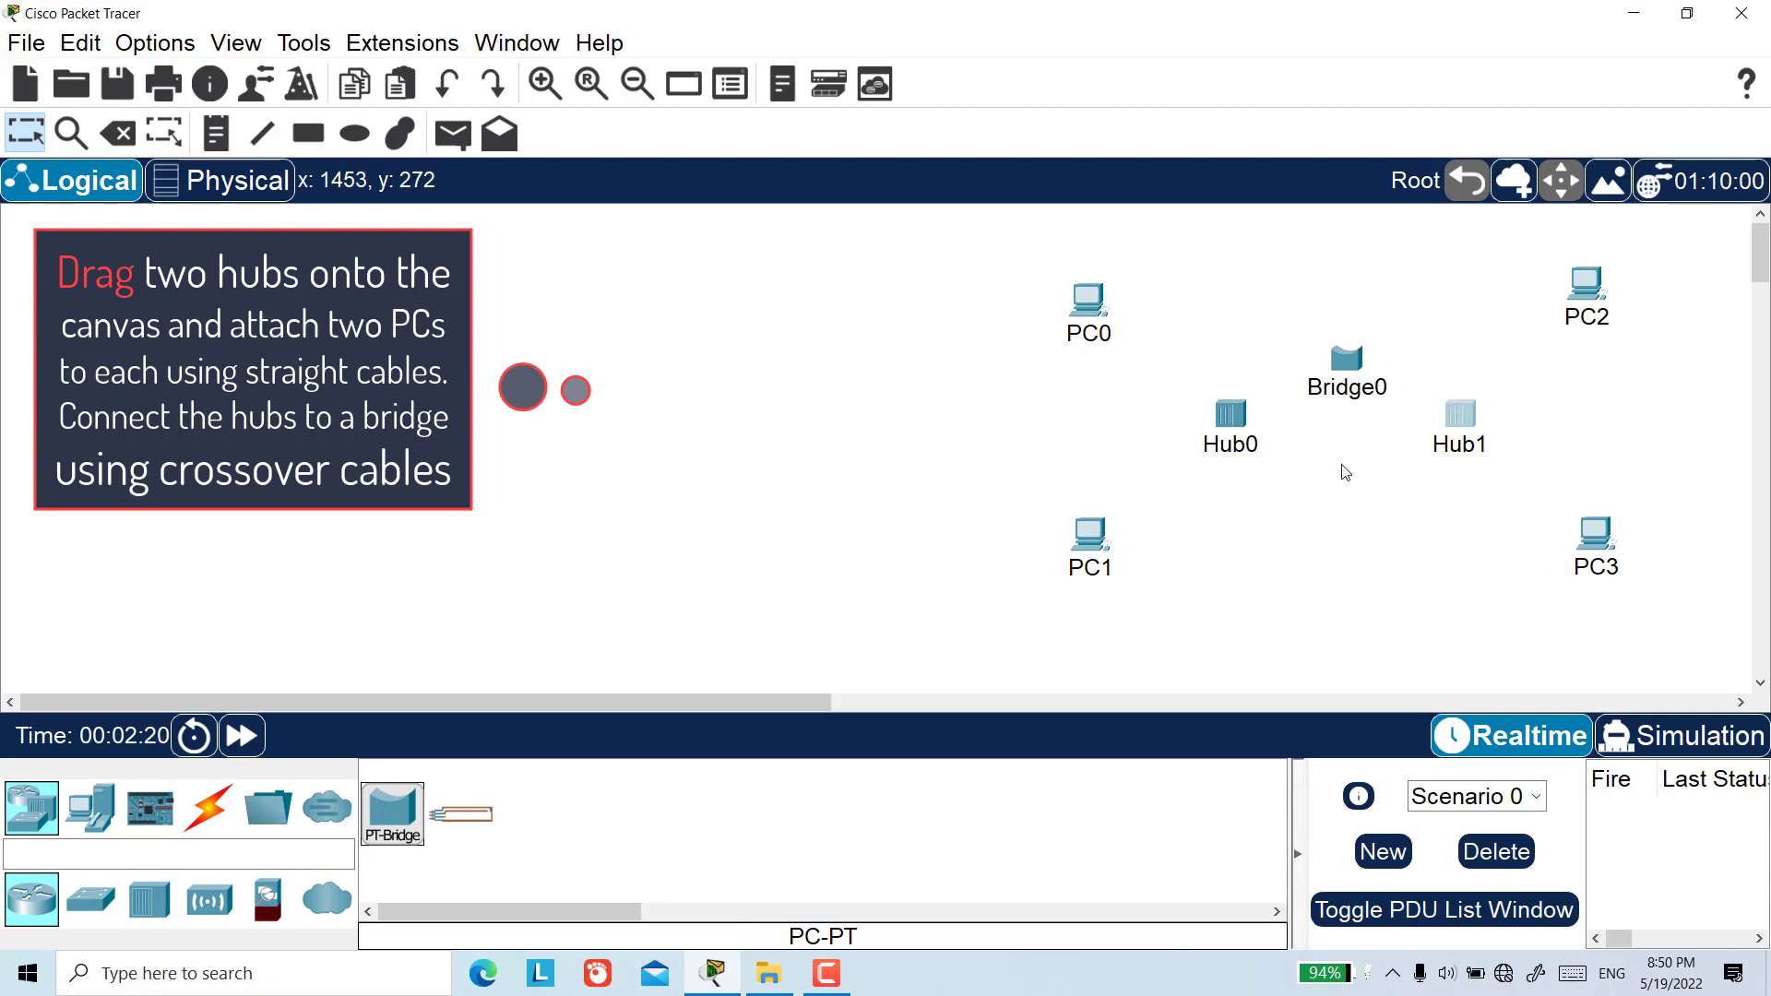
Step: Connect PC0 and PC1 to Hub0 with automatically chosen cables
{"action": "left_click", "coordinate": [208, 808]}
{"action": "left_click", "coordinate": [394, 794]}
{"action": "left_click", "coordinate": [1087, 299]}
{"action": "left_click", "coordinate": [1230, 414]}
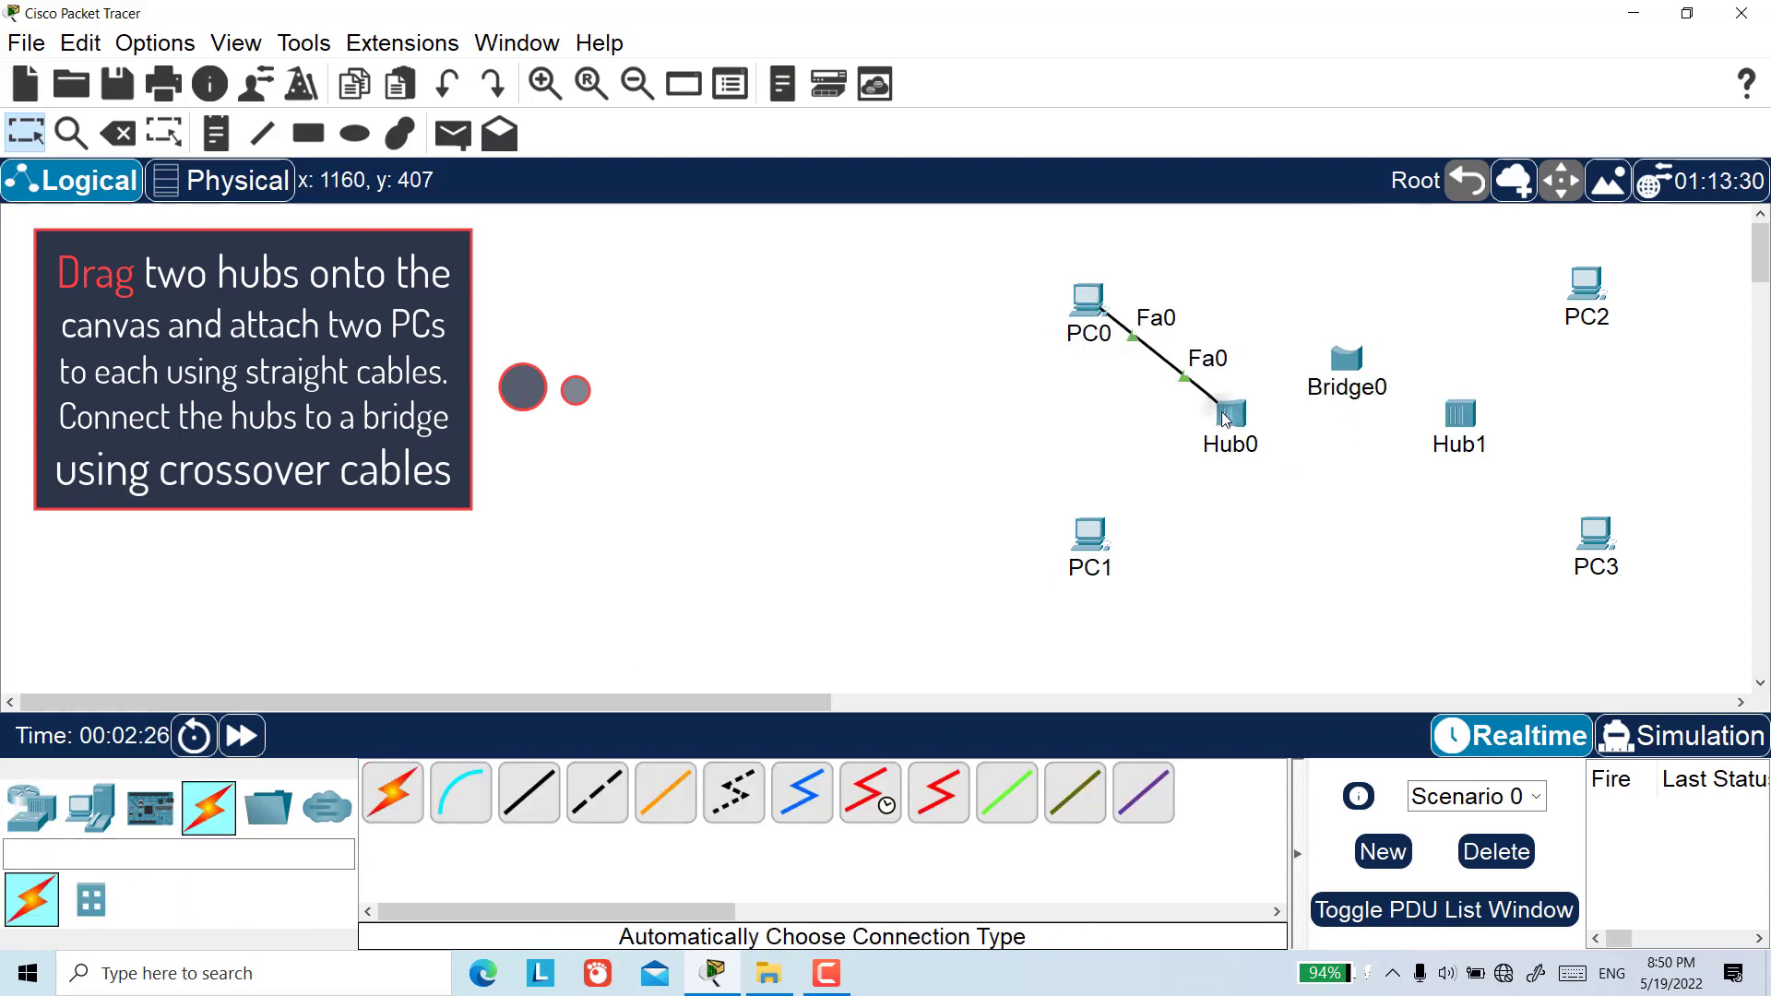
{"action": "left_click", "coordinate": [395, 794]}
{"action": "left_click", "coordinate": [1090, 535]}
{"action": "left_click", "coordinate": [1230, 414]}
Step: Connect Hub0 and Hub1 to Bridge0 with automatically chosen cables
{"action": "left_click", "coordinate": [411, 798]}
{"action": "left_click", "coordinate": [1231, 414]}
{"action": "left_click", "coordinate": [1347, 359]}
{"action": "left_click", "coordinate": [395, 793]}
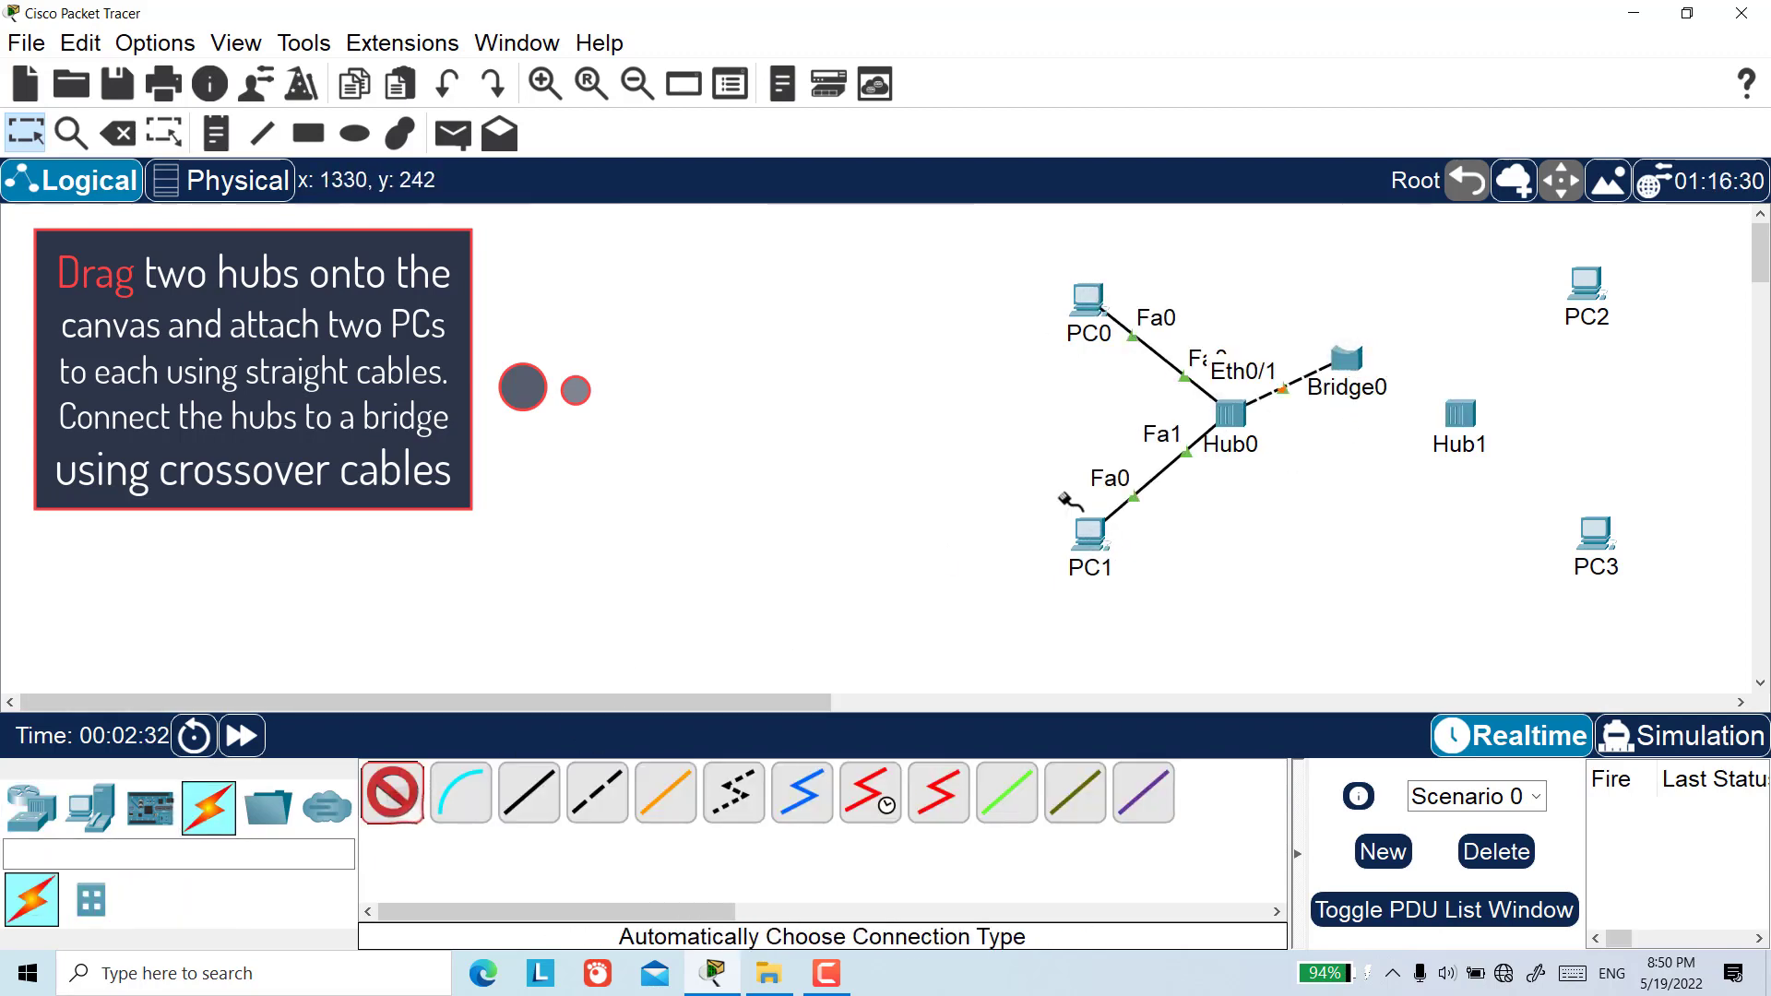
{"action": "left_click", "coordinate": [1230, 414]}
{"action": "left_click", "coordinate": [403, 796]}
{"action": "left_click", "coordinate": [402, 795]}
{"action": "left_click", "coordinate": [1347, 359]}
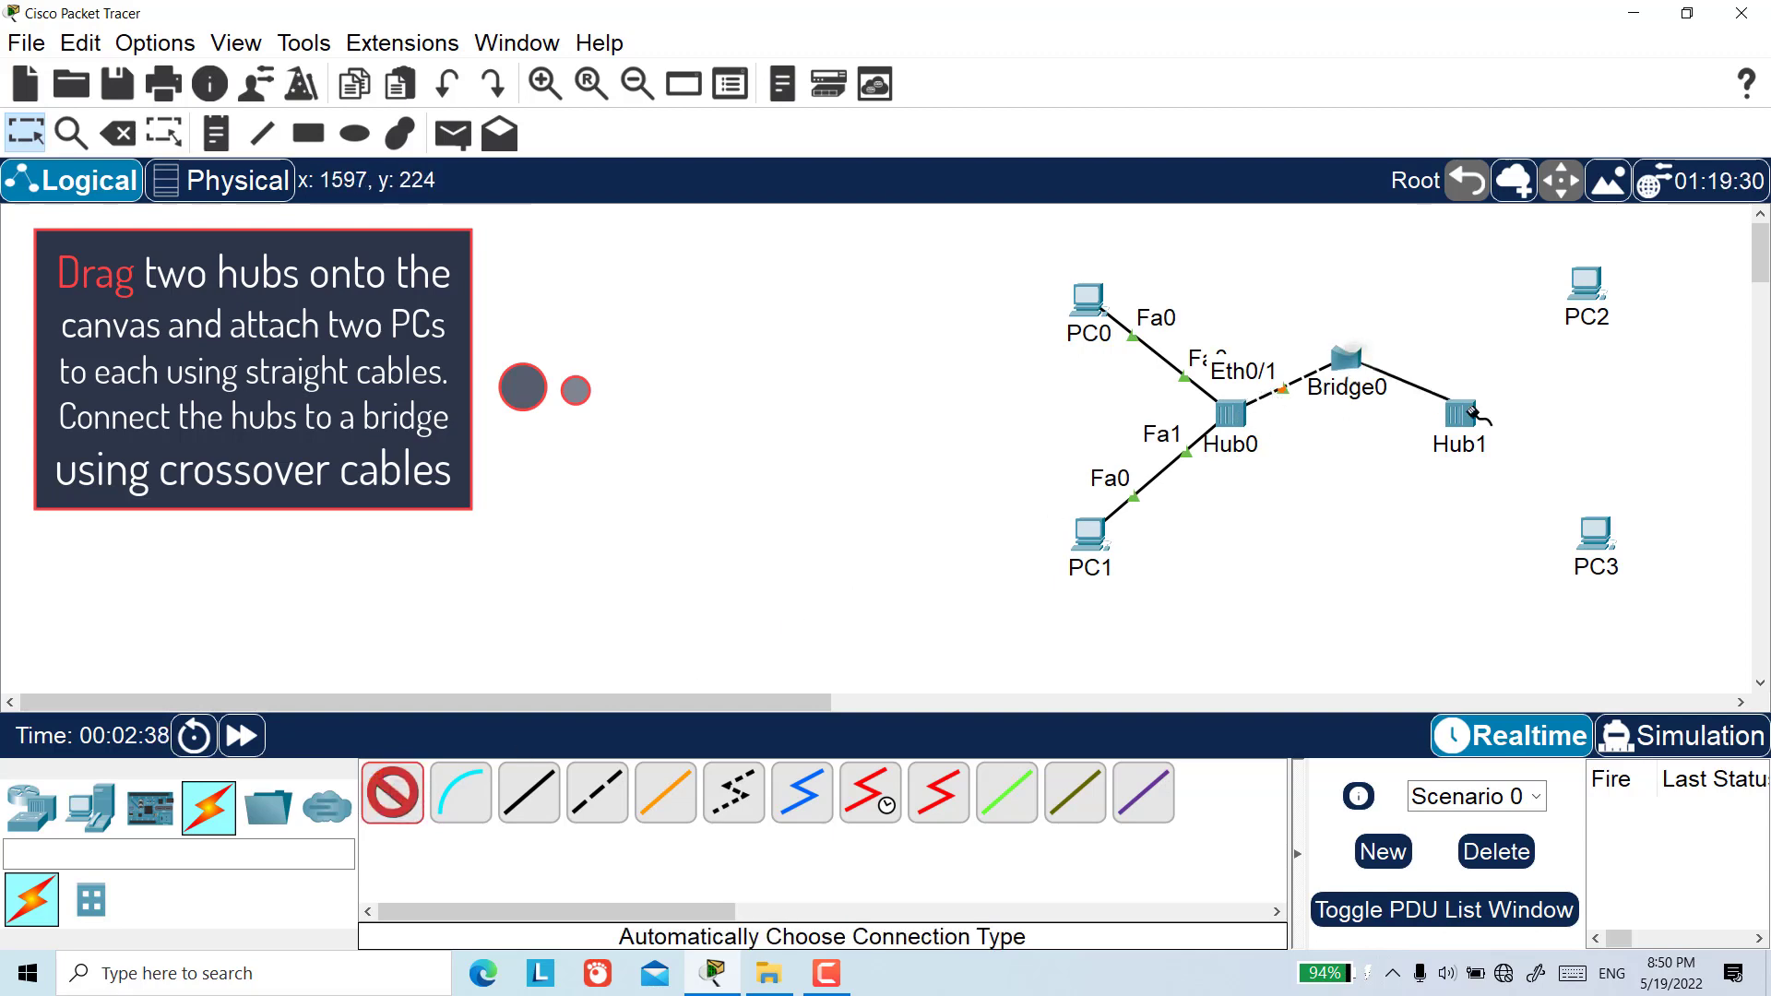
{"action": "left_click", "coordinate": [1467, 414]}
Step: Connect Hub1 to PC2 and PC3 with automatically chosen cables
{"action": "left_click", "coordinate": [402, 795]}
{"action": "left_click", "coordinate": [1462, 415]}
{"action": "left_click", "coordinate": [1590, 282]}
{"action": "left_click", "coordinate": [395, 793]}
{"action": "left_click", "coordinate": [1461, 414]}
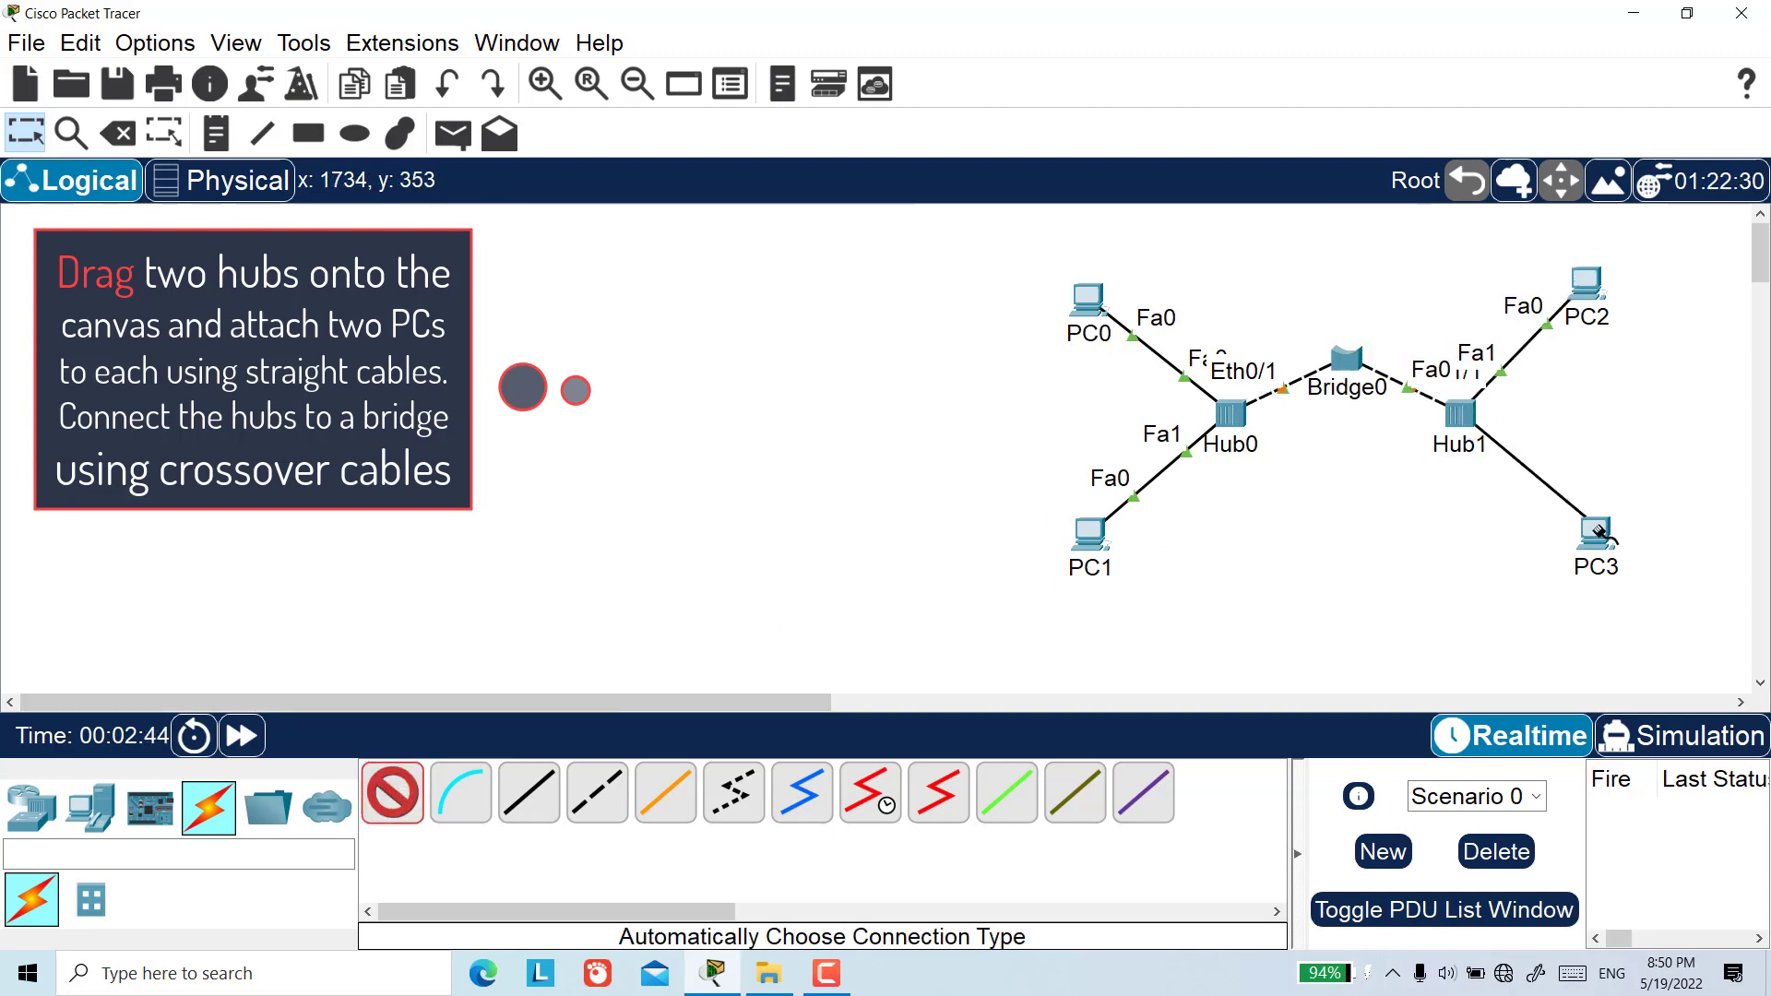
{"action": "left_click", "coordinate": [1595, 534]}
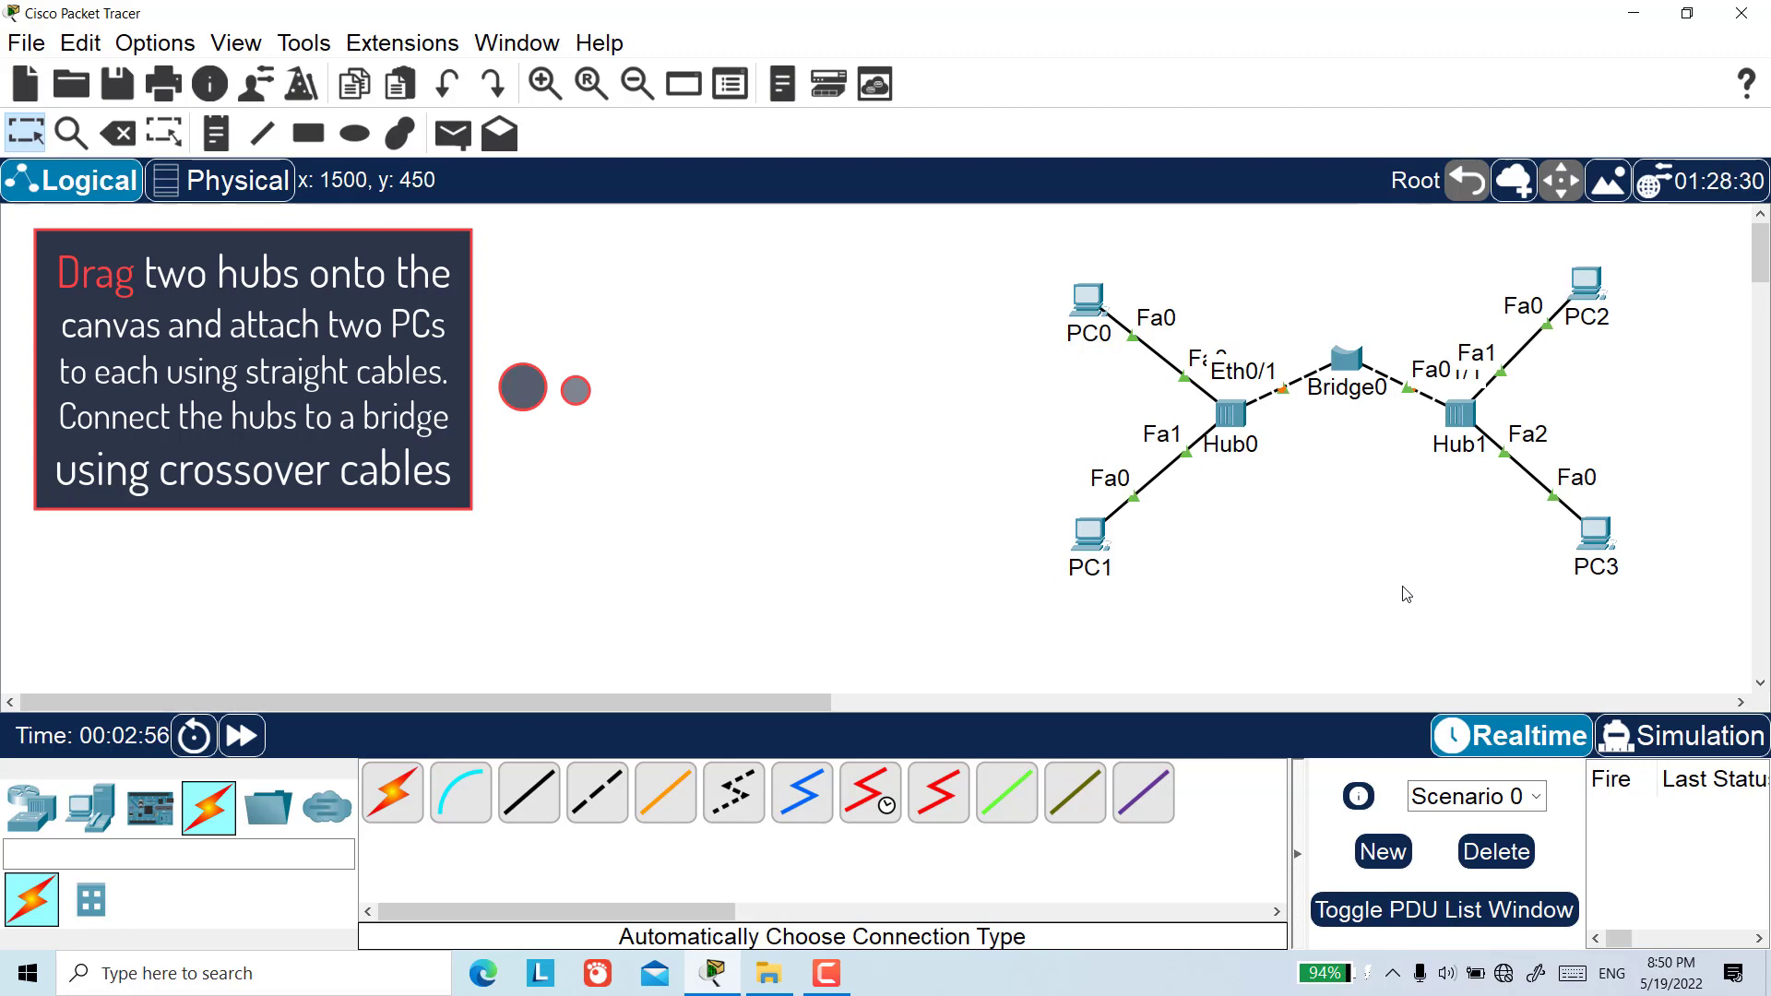
Step: Rename the two PCs attached to Hub1, changing PC3 to PC4 and PC2 to PC3
{"action": "left_click", "coordinate": [1596, 566]}
{"action": "key", "text": "BackSpace"}
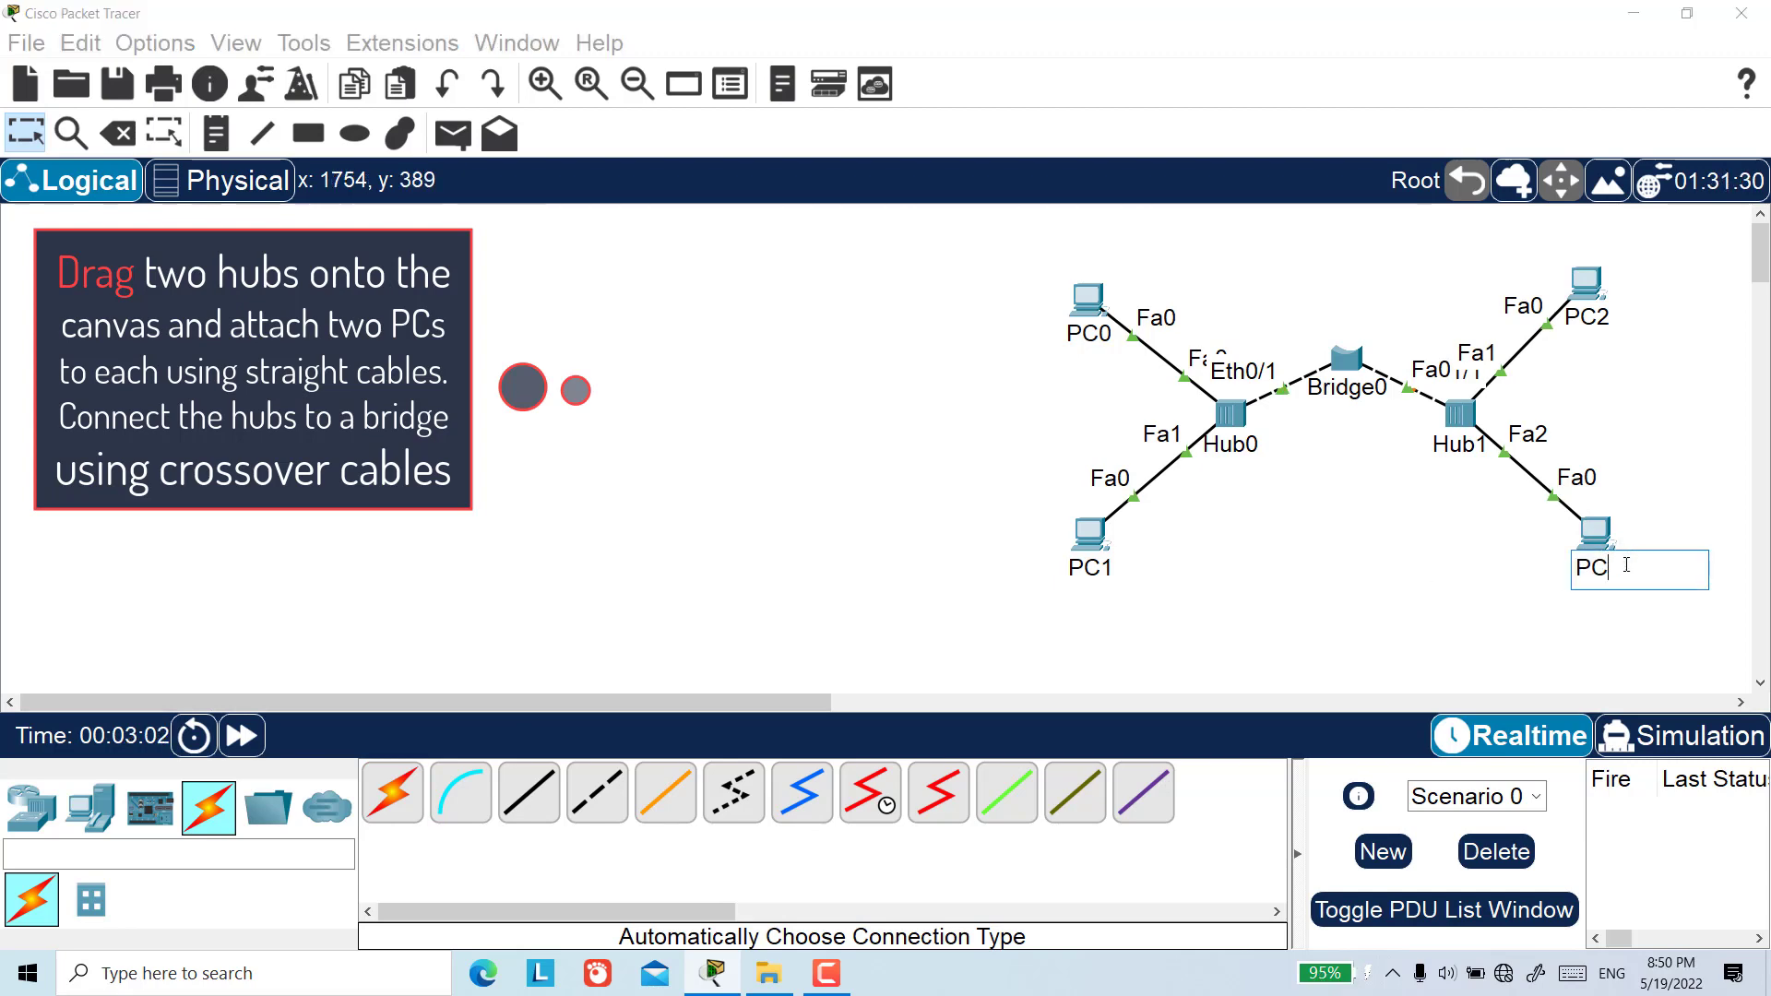
{"action": "type", "text": "4"}
{"action": "left_click", "coordinate": [1587, 316]}
{"action": "key", "text": "BackSpace"}
{"action": "type", "text": "3"}
{"action": "key", "text": "Return"}
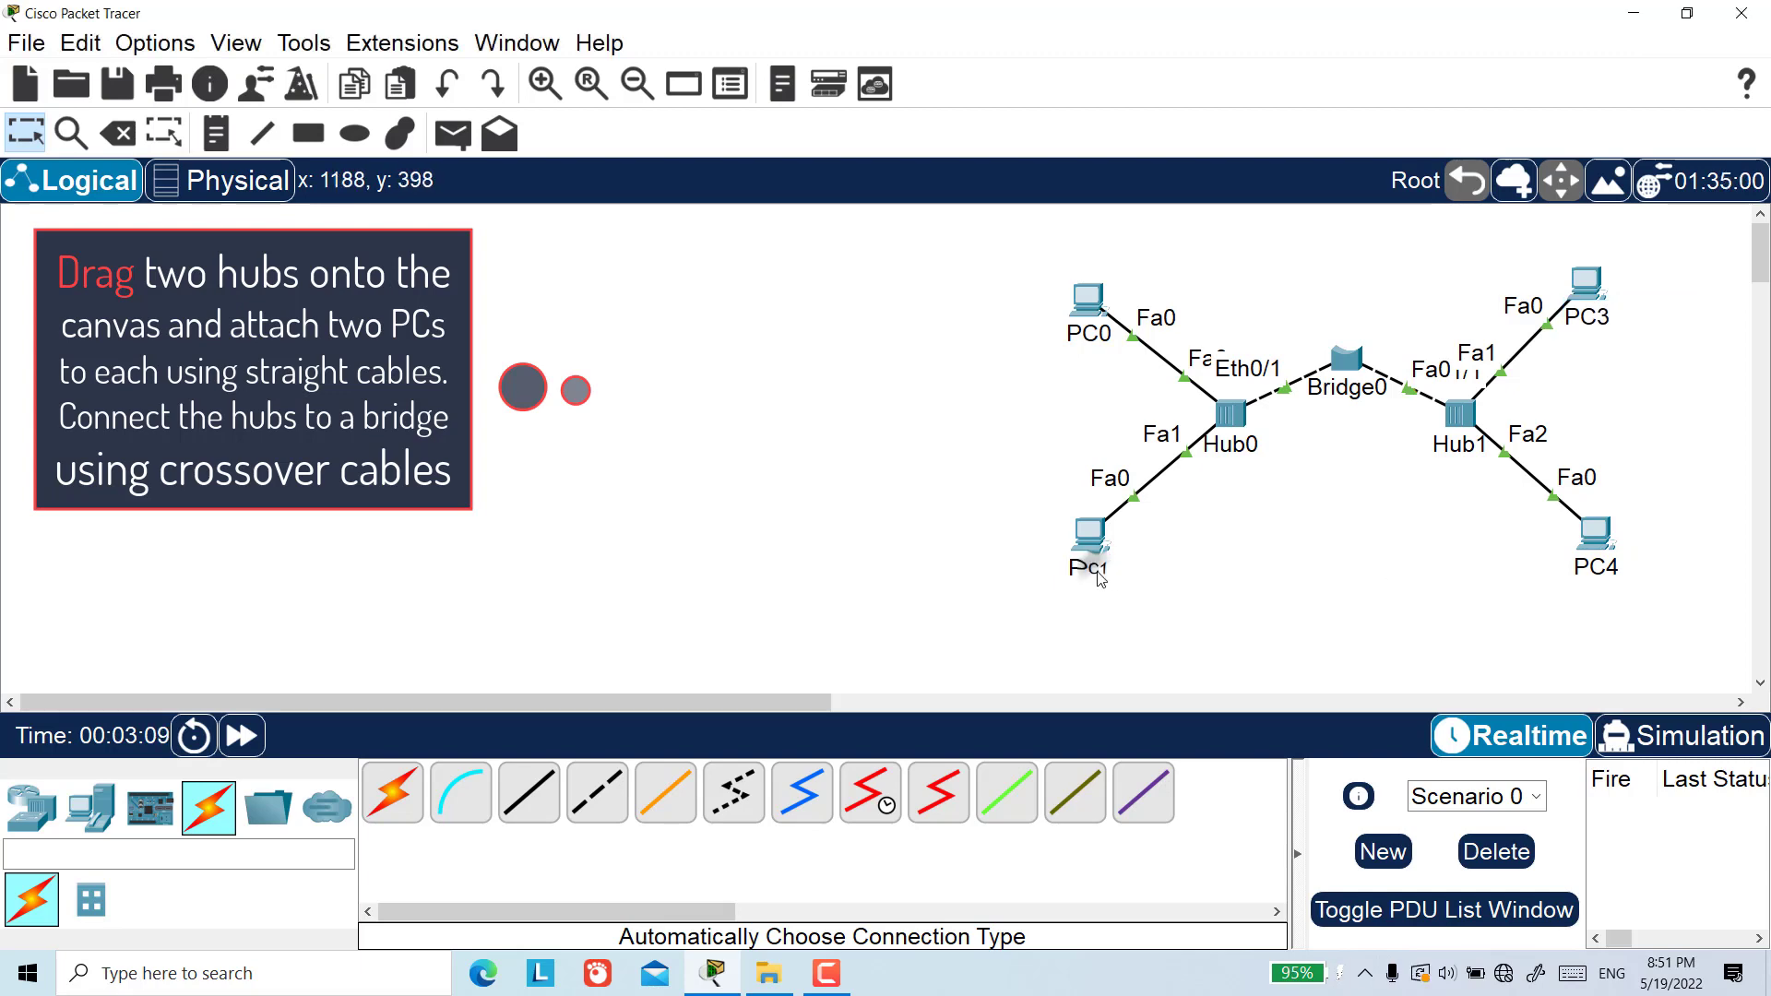
Step: Rename the two PCs attached to Hub0, changing PC1 to PC2 and PC0 to PC1
{"action": "left_click", "coordinate": [1094, 568]}
{"action": "key", "text": "BackSpace"}
{"action": "type", "text": "2"}
{"action": "key", "text": "Return"}
{"action": "left_click", "coordinate": [1104, 333]}
{"action": "key", "text": "BackSpace"}
{"action": "type", "text": "1"}
{"action": "key", "text": "Return"}
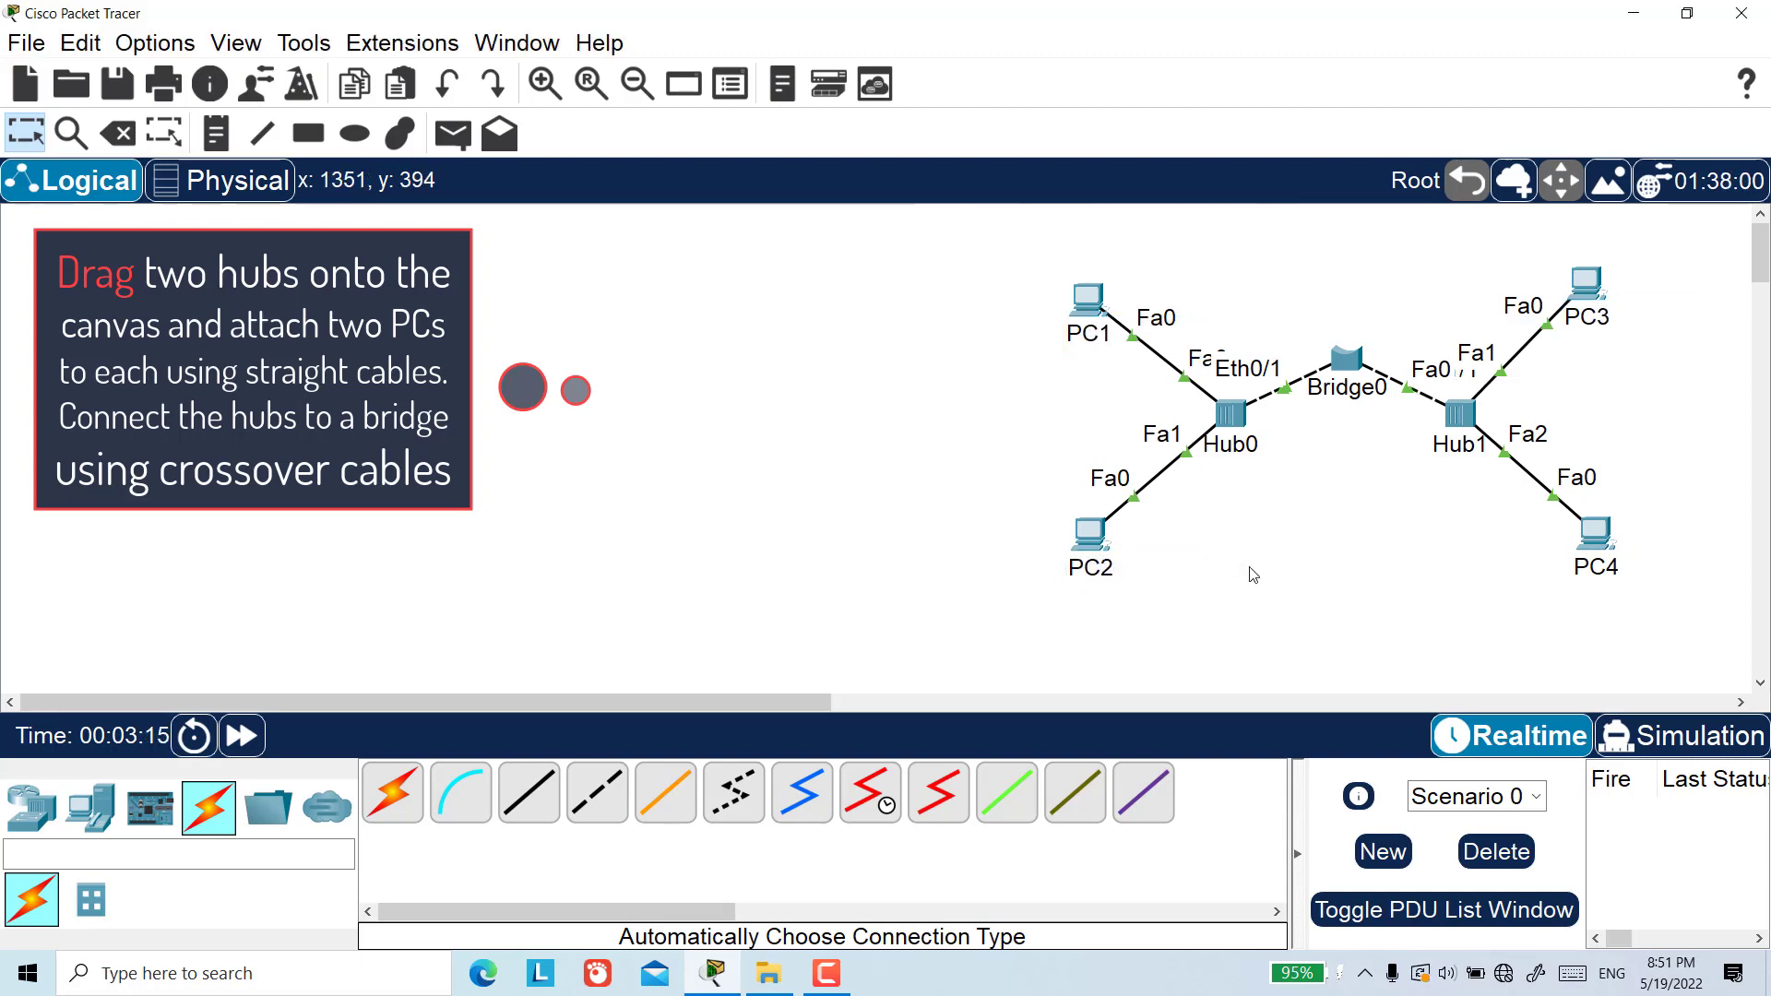
Step: Add a note reading 192.168.1.0 below the bridge and nudge PC2 slightly outward
{"action": "left_click", "coordinate": [216, 134]}
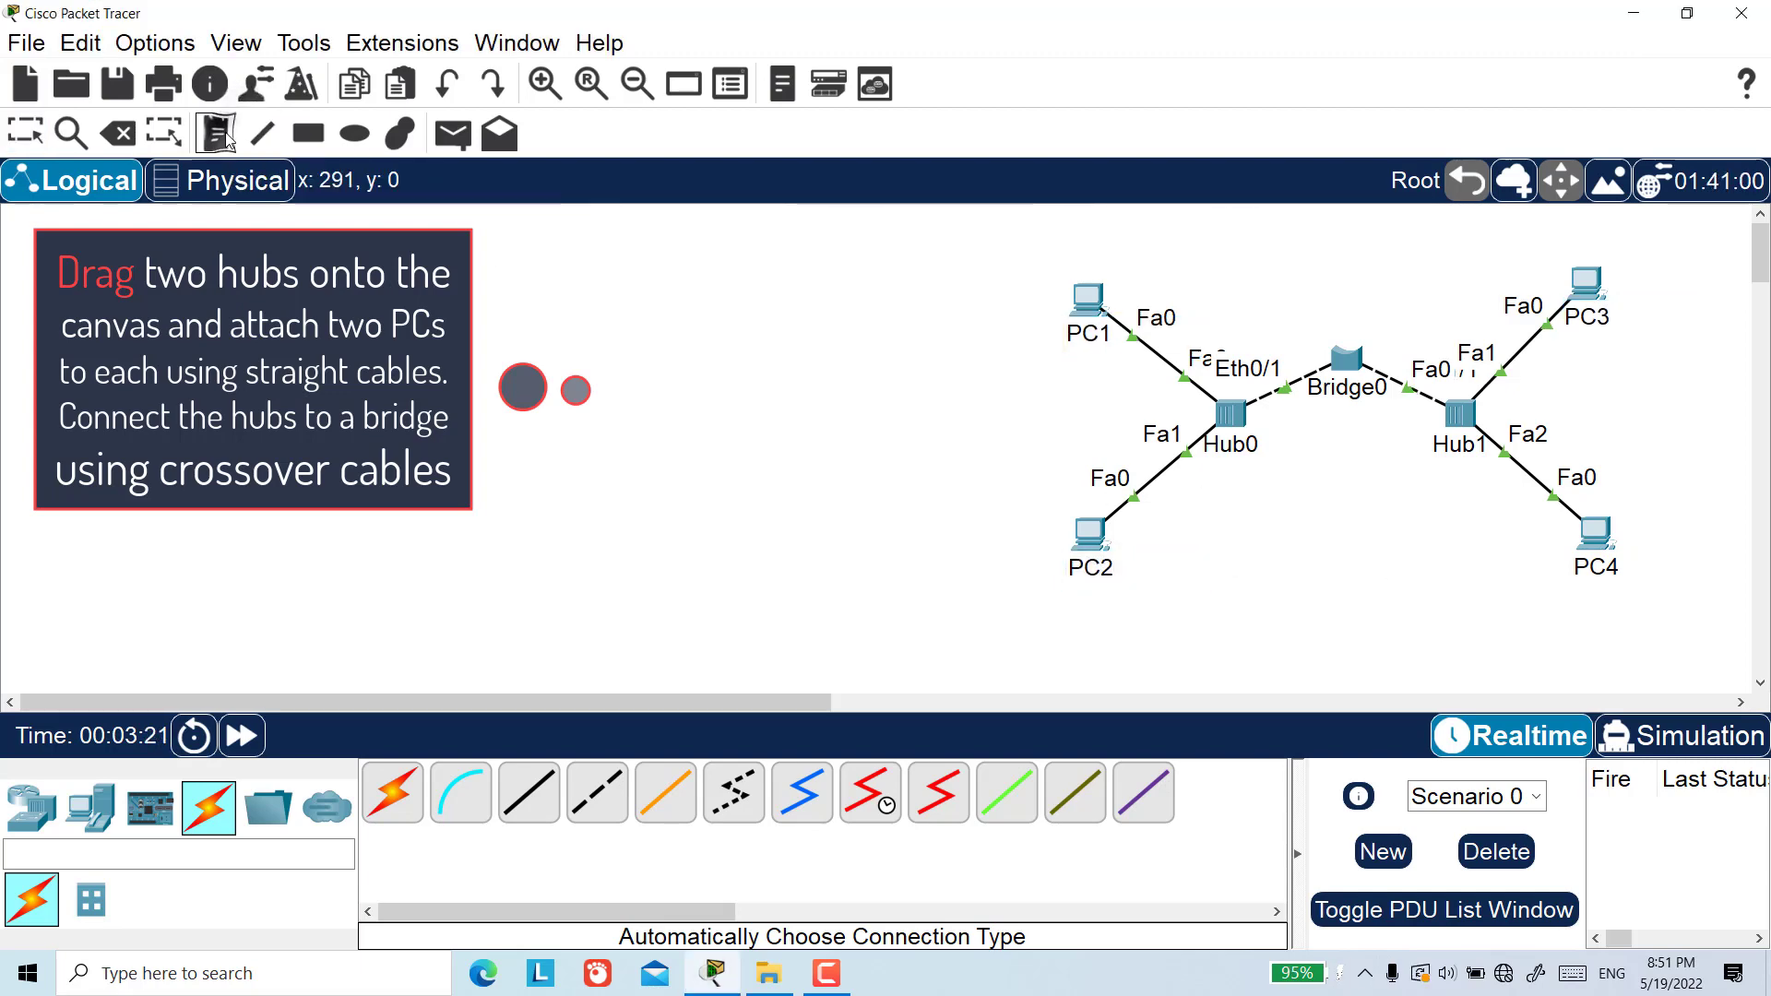
{"action": "left_click", "coordinate": [1294, 470]}
{"action": "type", "text": "192.168.1.0"}
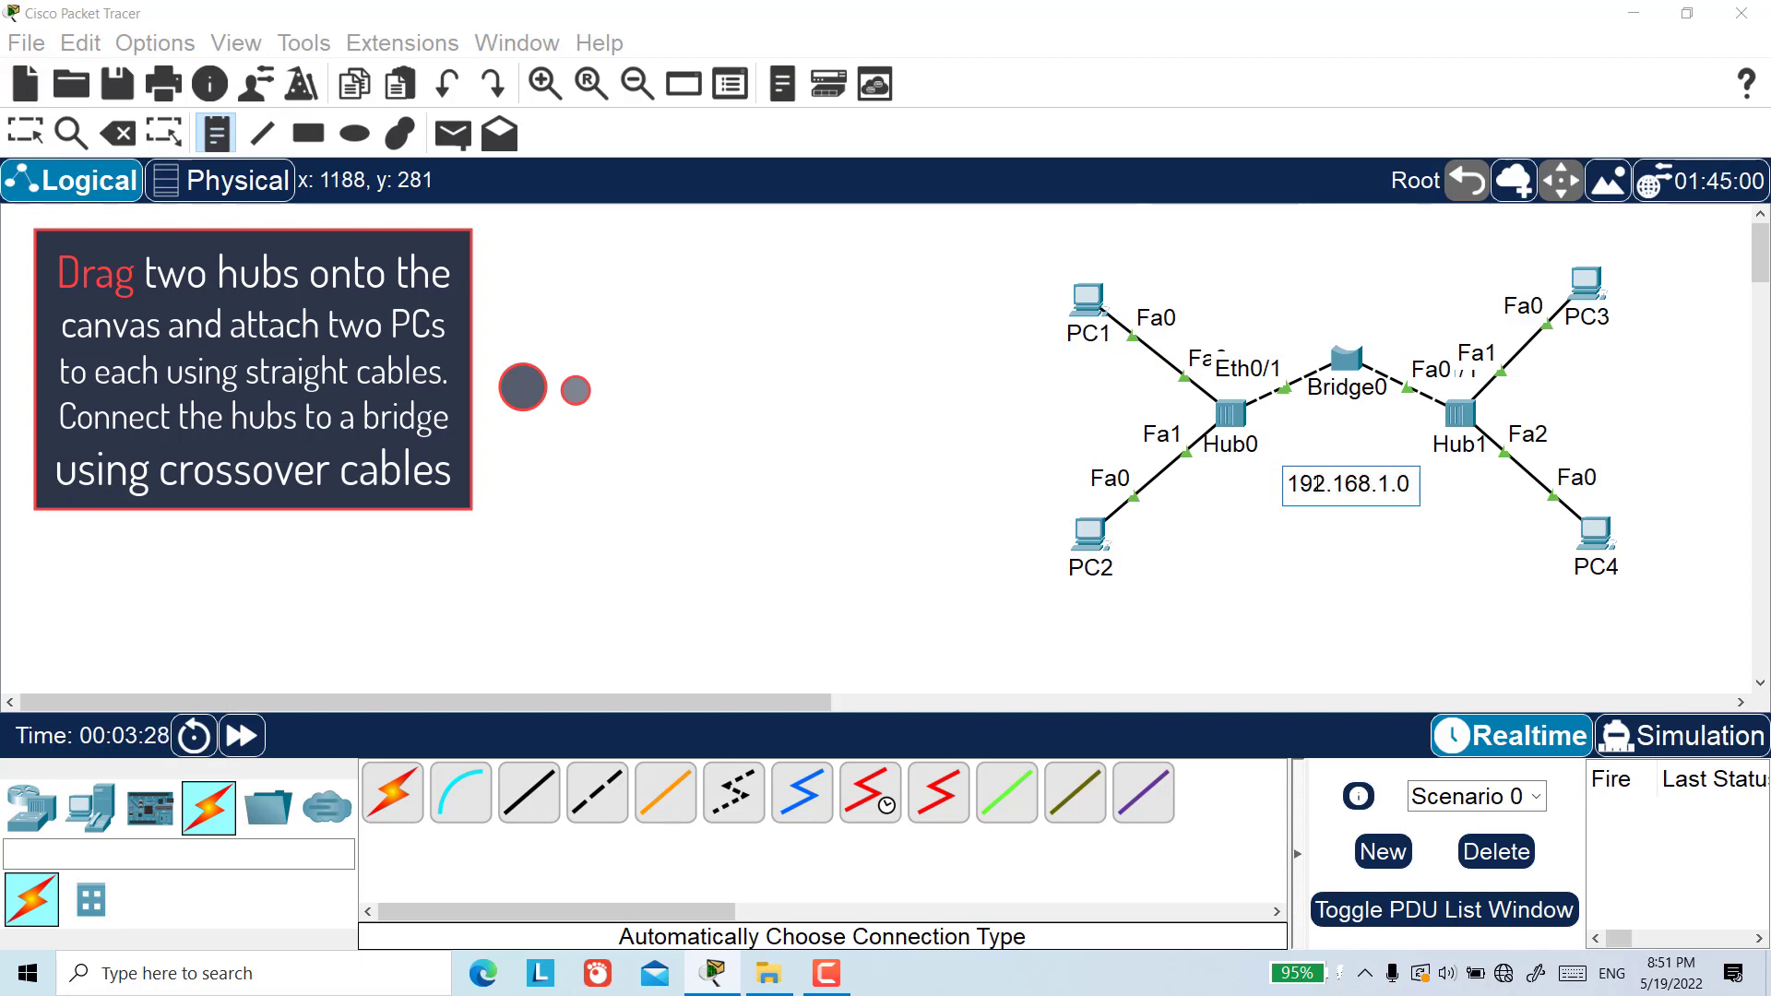
{"action": "left_click", "coordinate": [25, 134]}
{"action": "left_click_drag", "start_coordinate": [1101, 543], "coordinate": [1088, 542]}
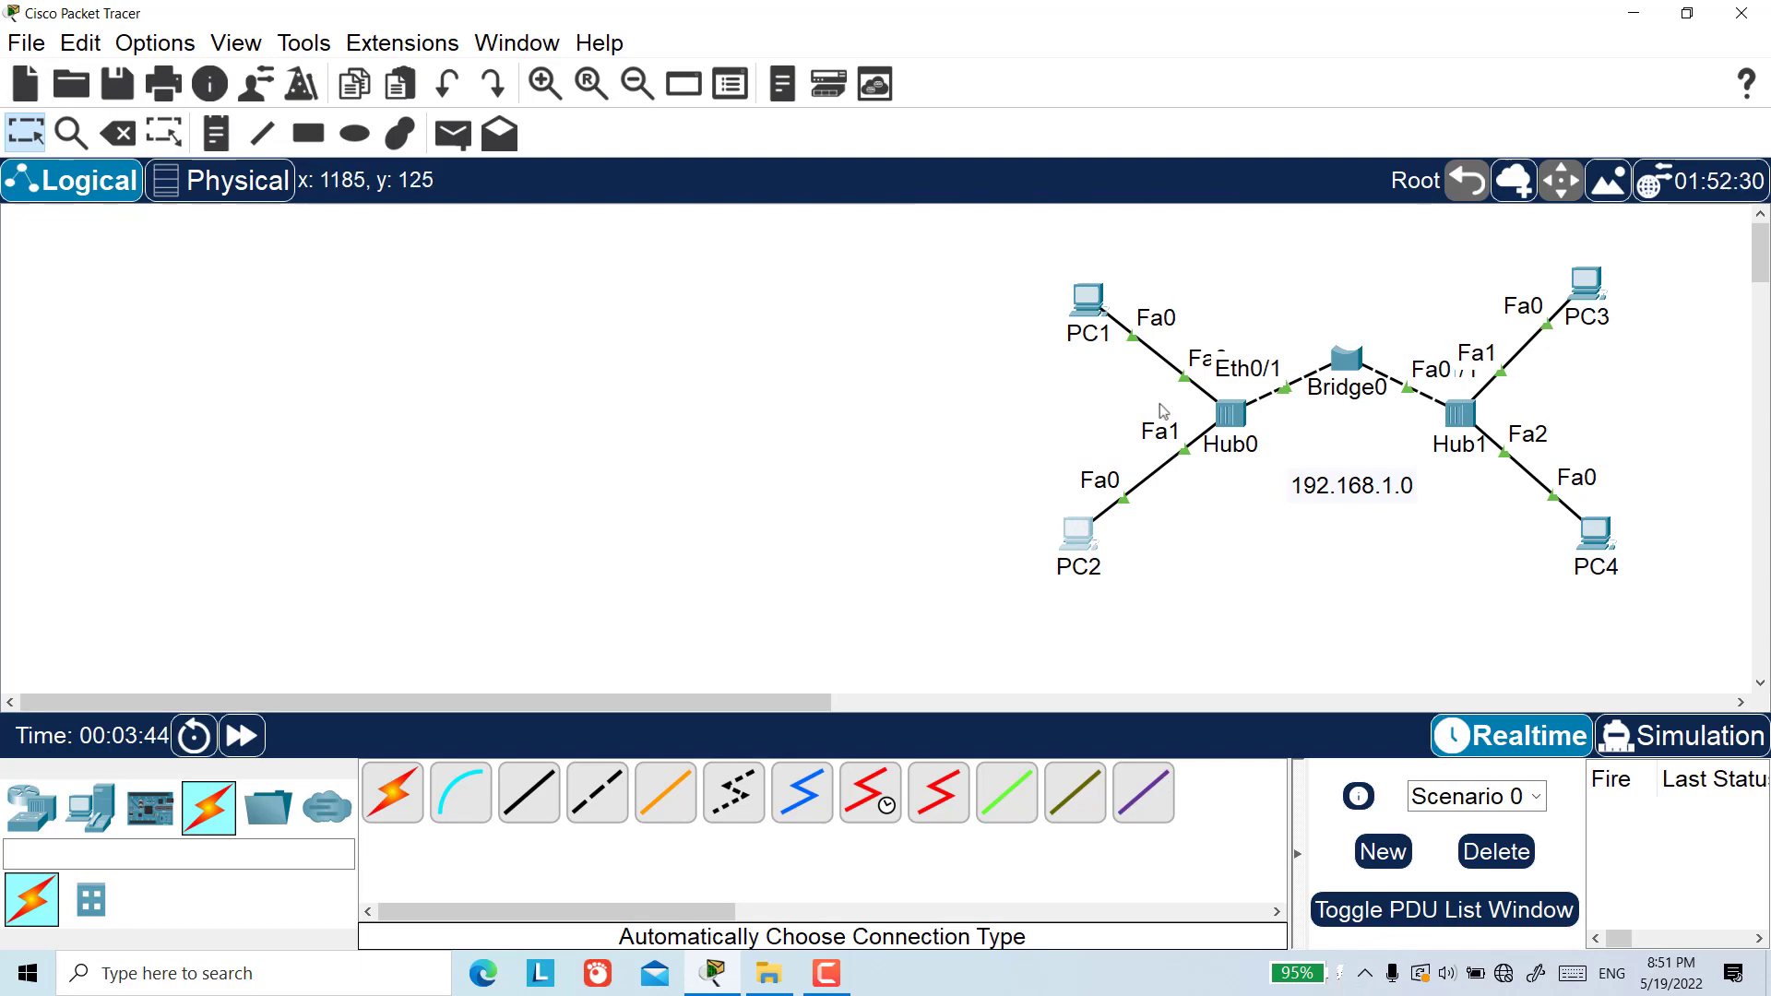
Step: Give PC1 the static IPv4 address 192.168.1.1 with subnet mask 255.255.255.0, and minimize its window
{"action": "left_click", "coordinate": [1087, 299]}
{"action": "left_click_drag", "start_coordinate": [814, 123], "coordinate": [305, 35]}
{"action": "left_click", "coordinate": [314, 81]}
{"action": "left_click", "coordinate": [157, 159]}
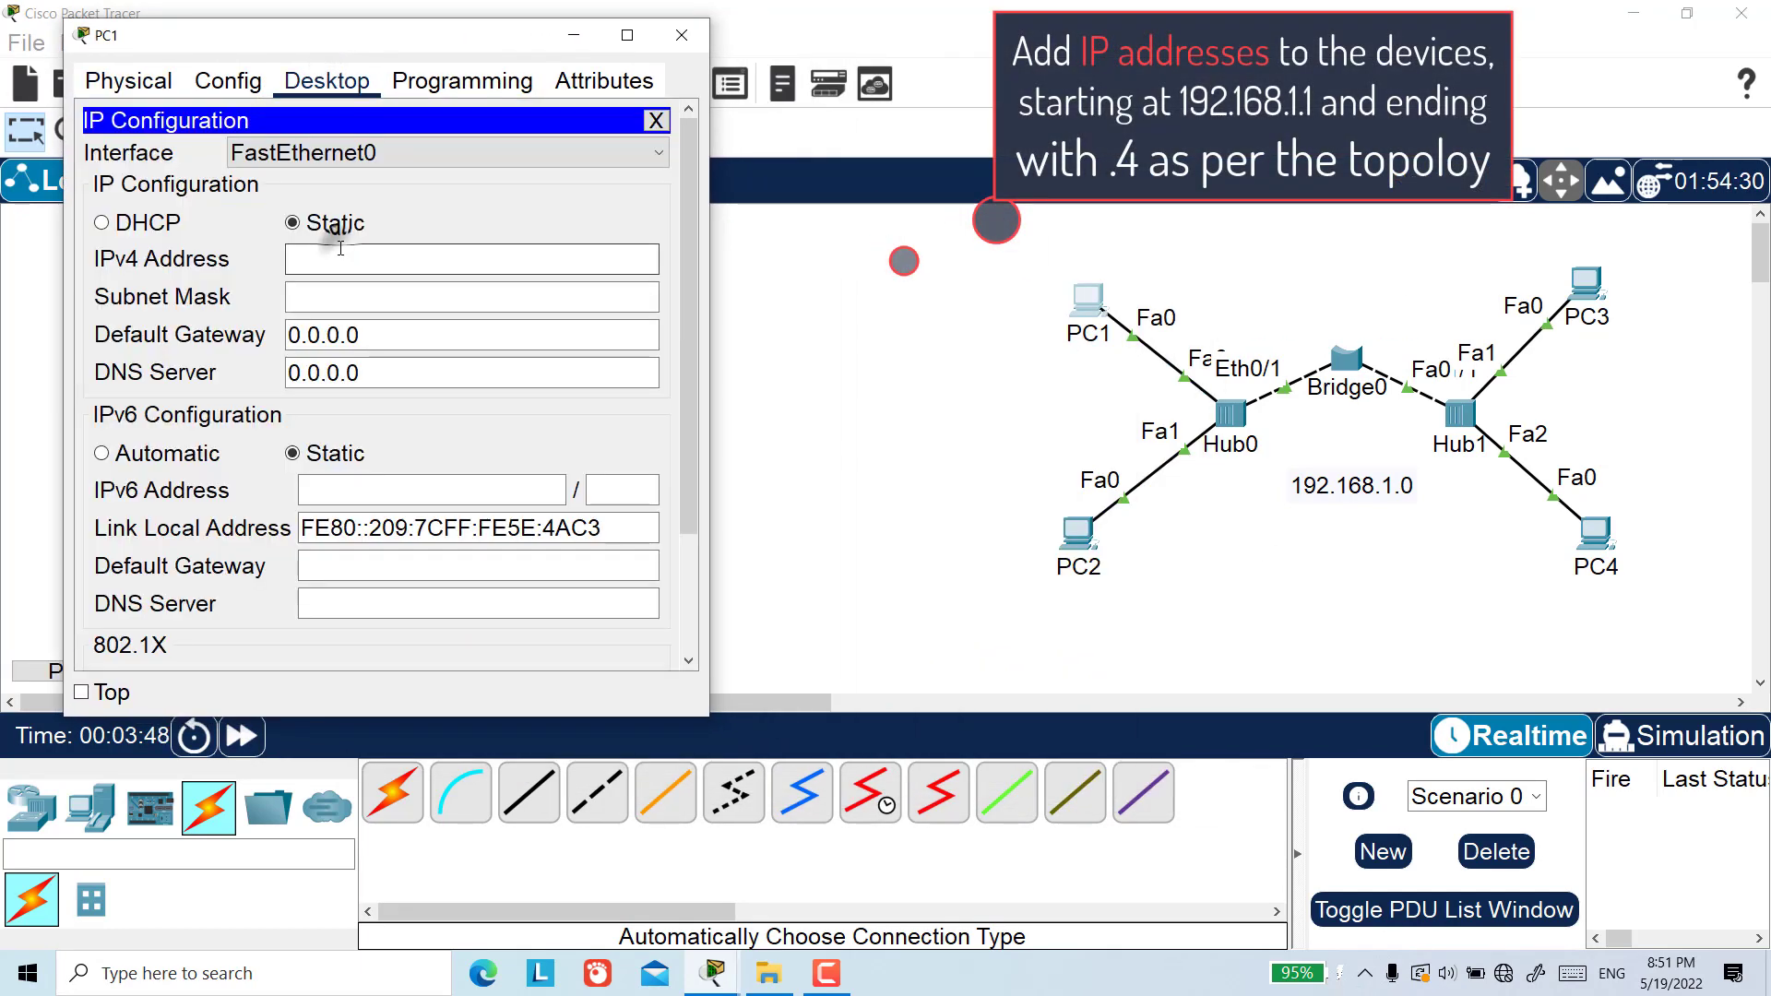
{"action": "left_click", "coordinate": [351, 260]}
{"action": "type", "text": "192.168.1."}
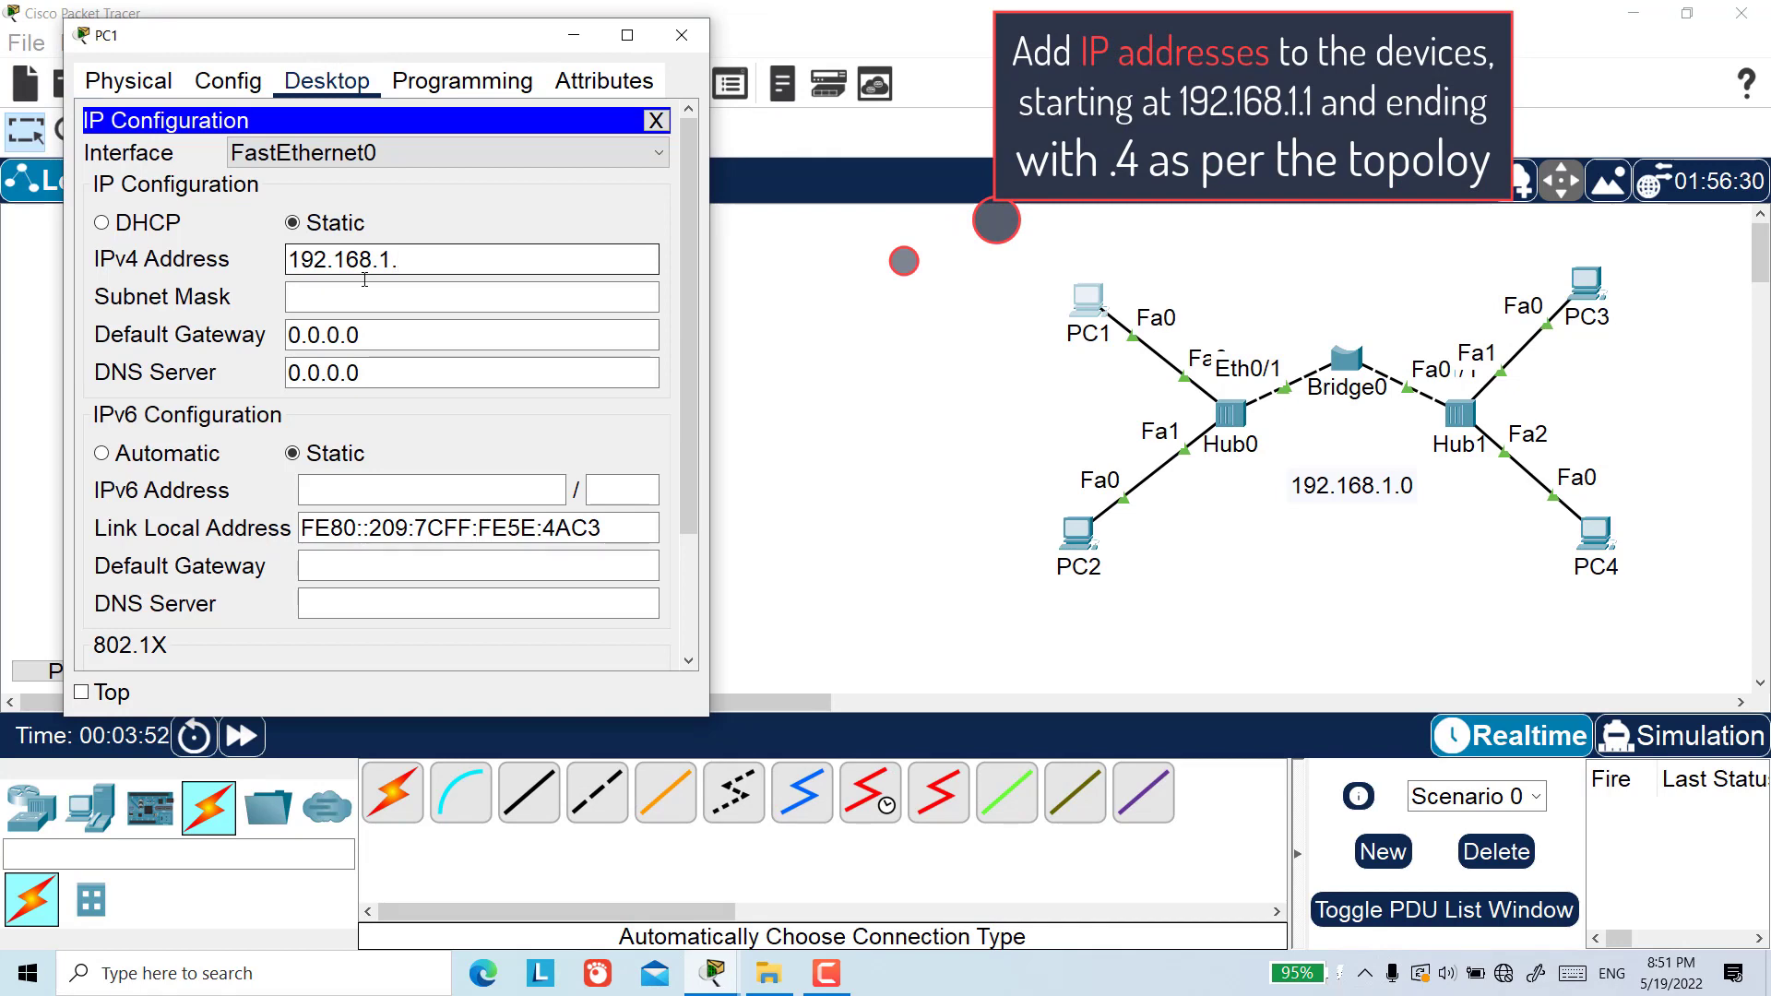
{"action": "type", "text": "1"}
{"action": "key", "text": "Tab"}
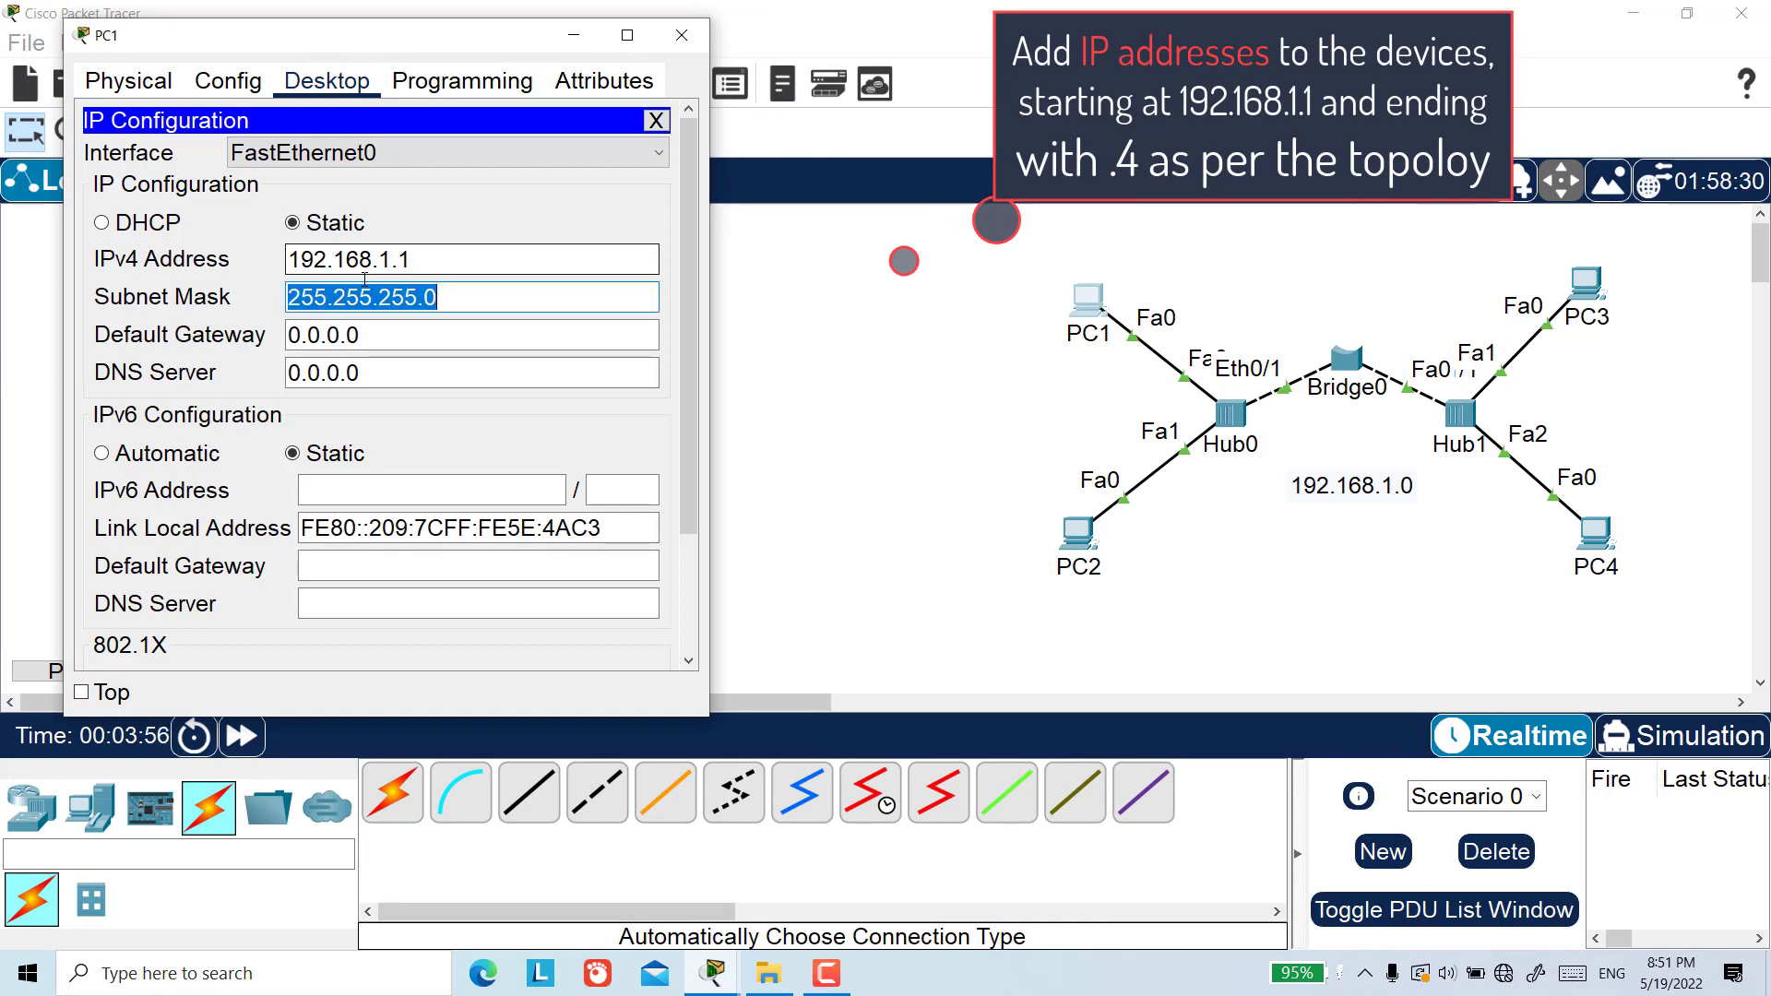
{"action": "left_click", "coordinate": [574, 35]}
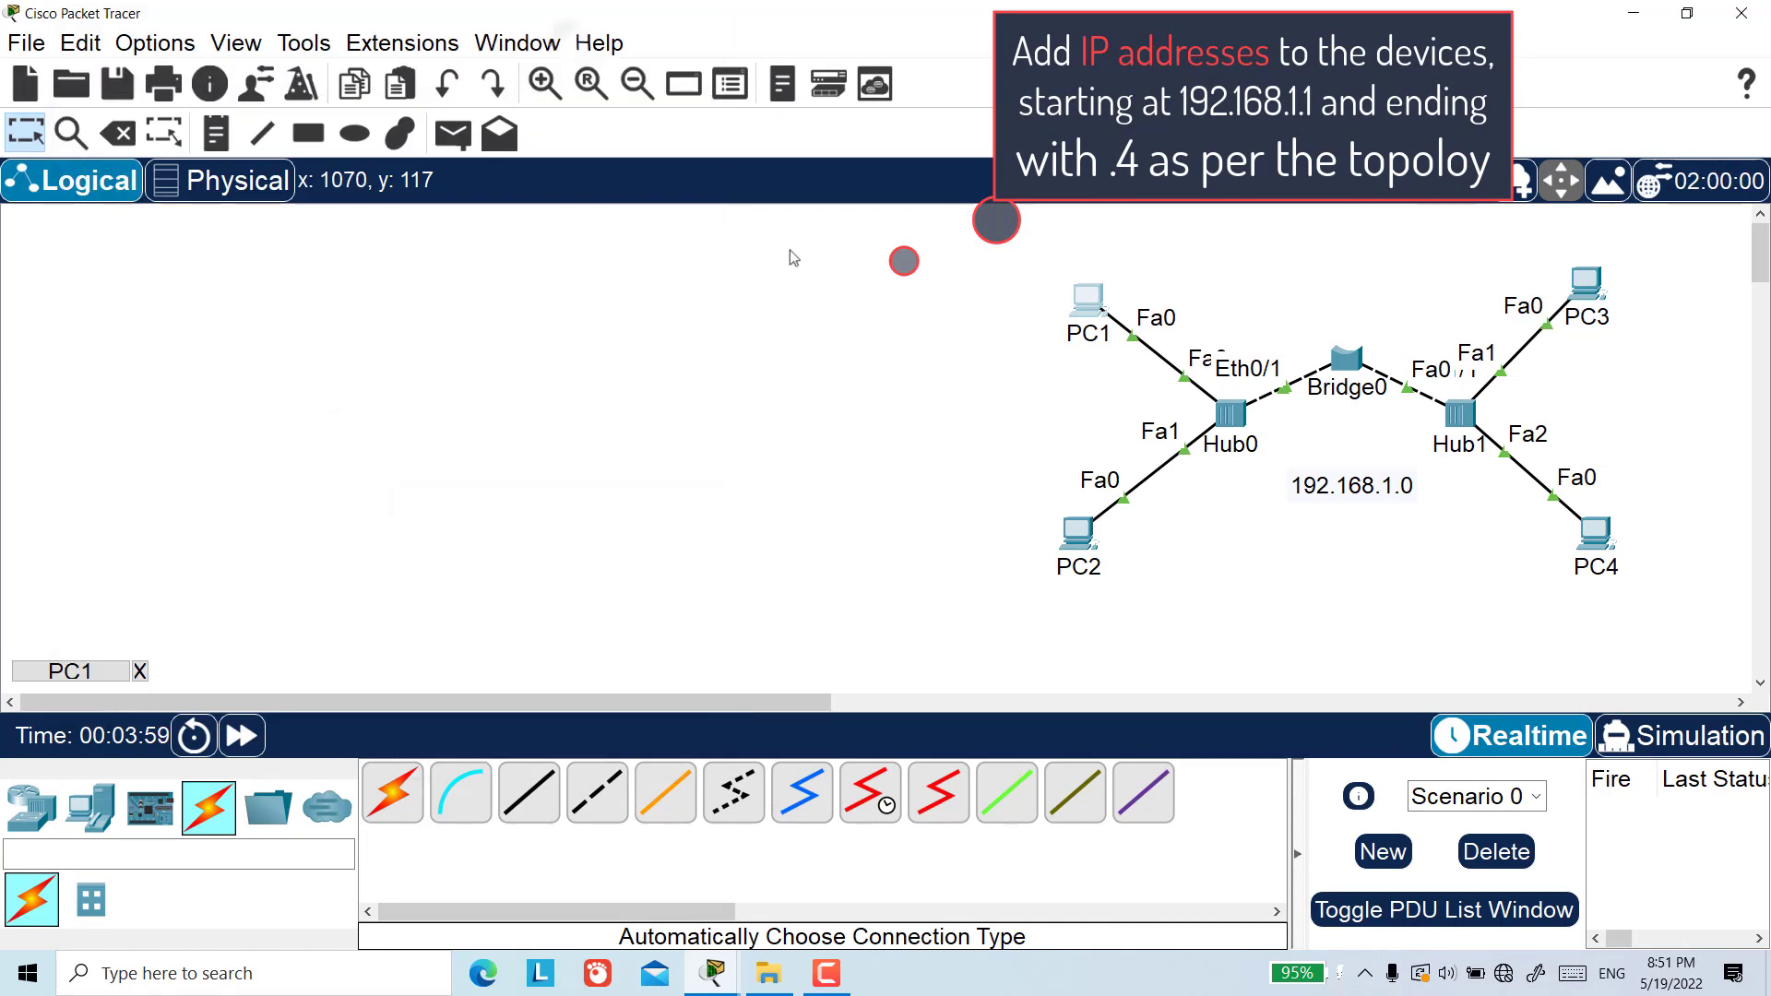
Step: Give PC2 the static IPv4 address 192.168.1.2 with the default subnet mask, and minimize its window
{"action": "left_click", "coordinate": [1078, 534]}
{"action": "left_click", "coordinate": [312, 94]}
{"action": "left_click", "coordinate": [161, 189]}
{"action": "left_click", "coordinate": [329, 275]}
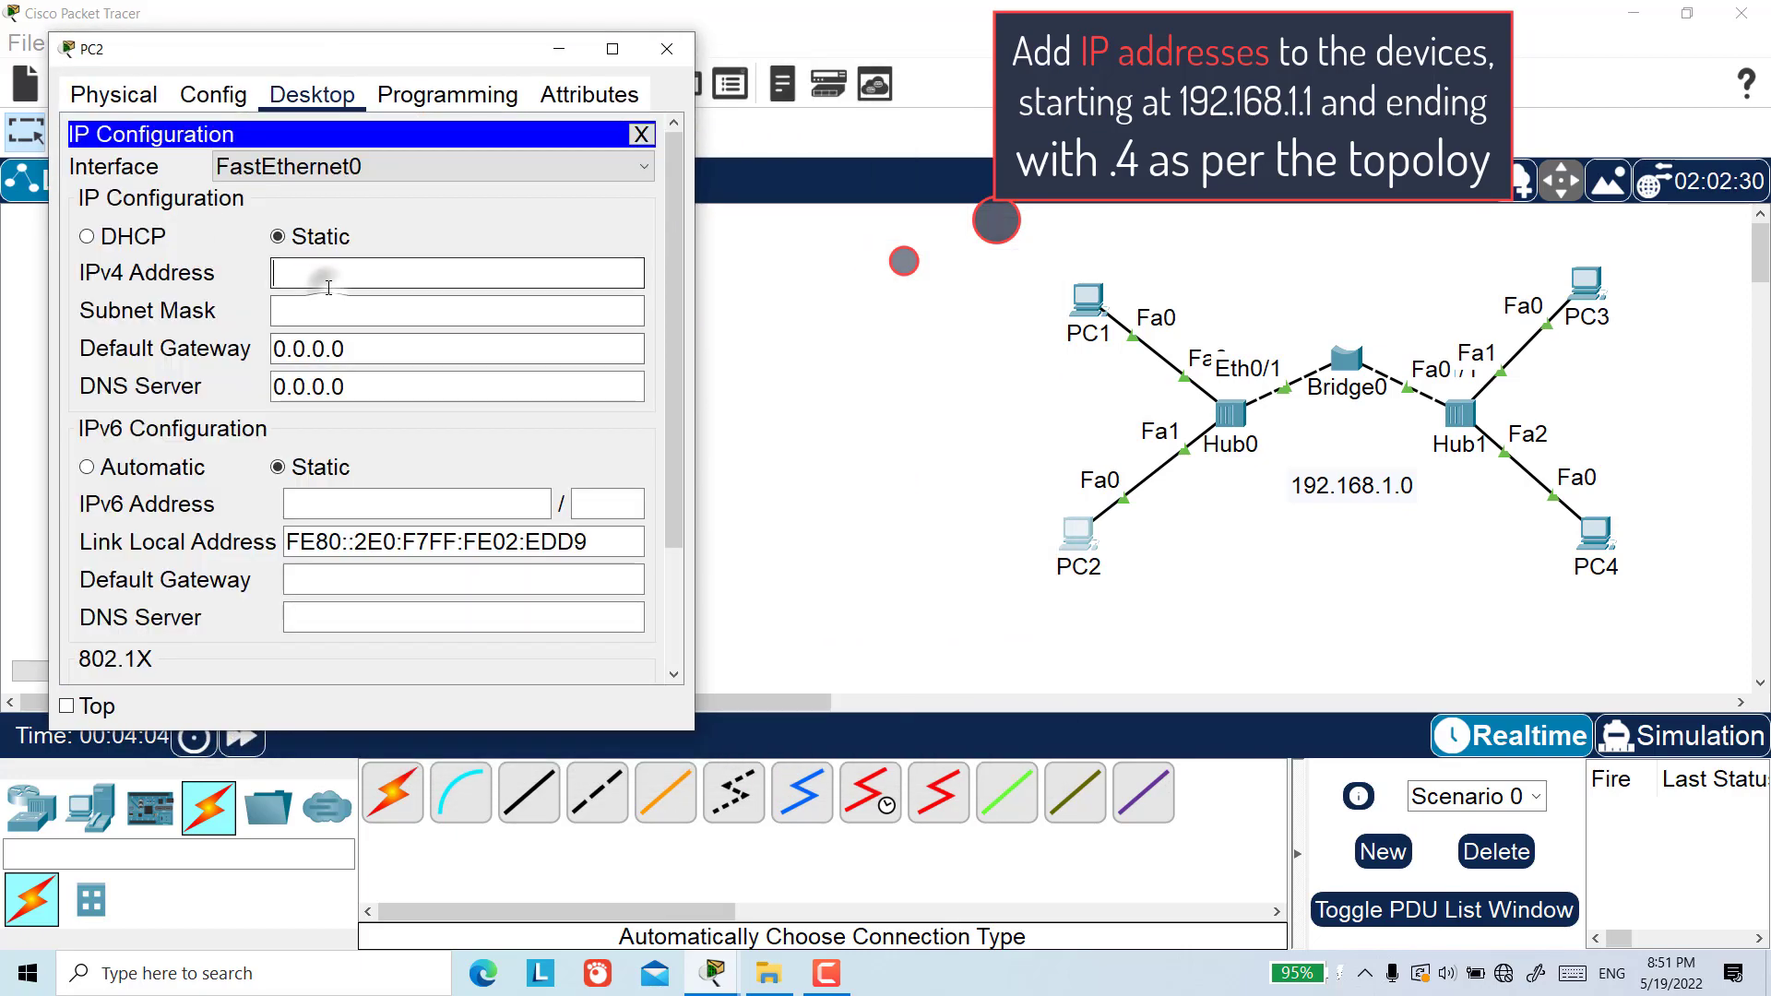
{"action": "type", "text": "192.168.1.2"}
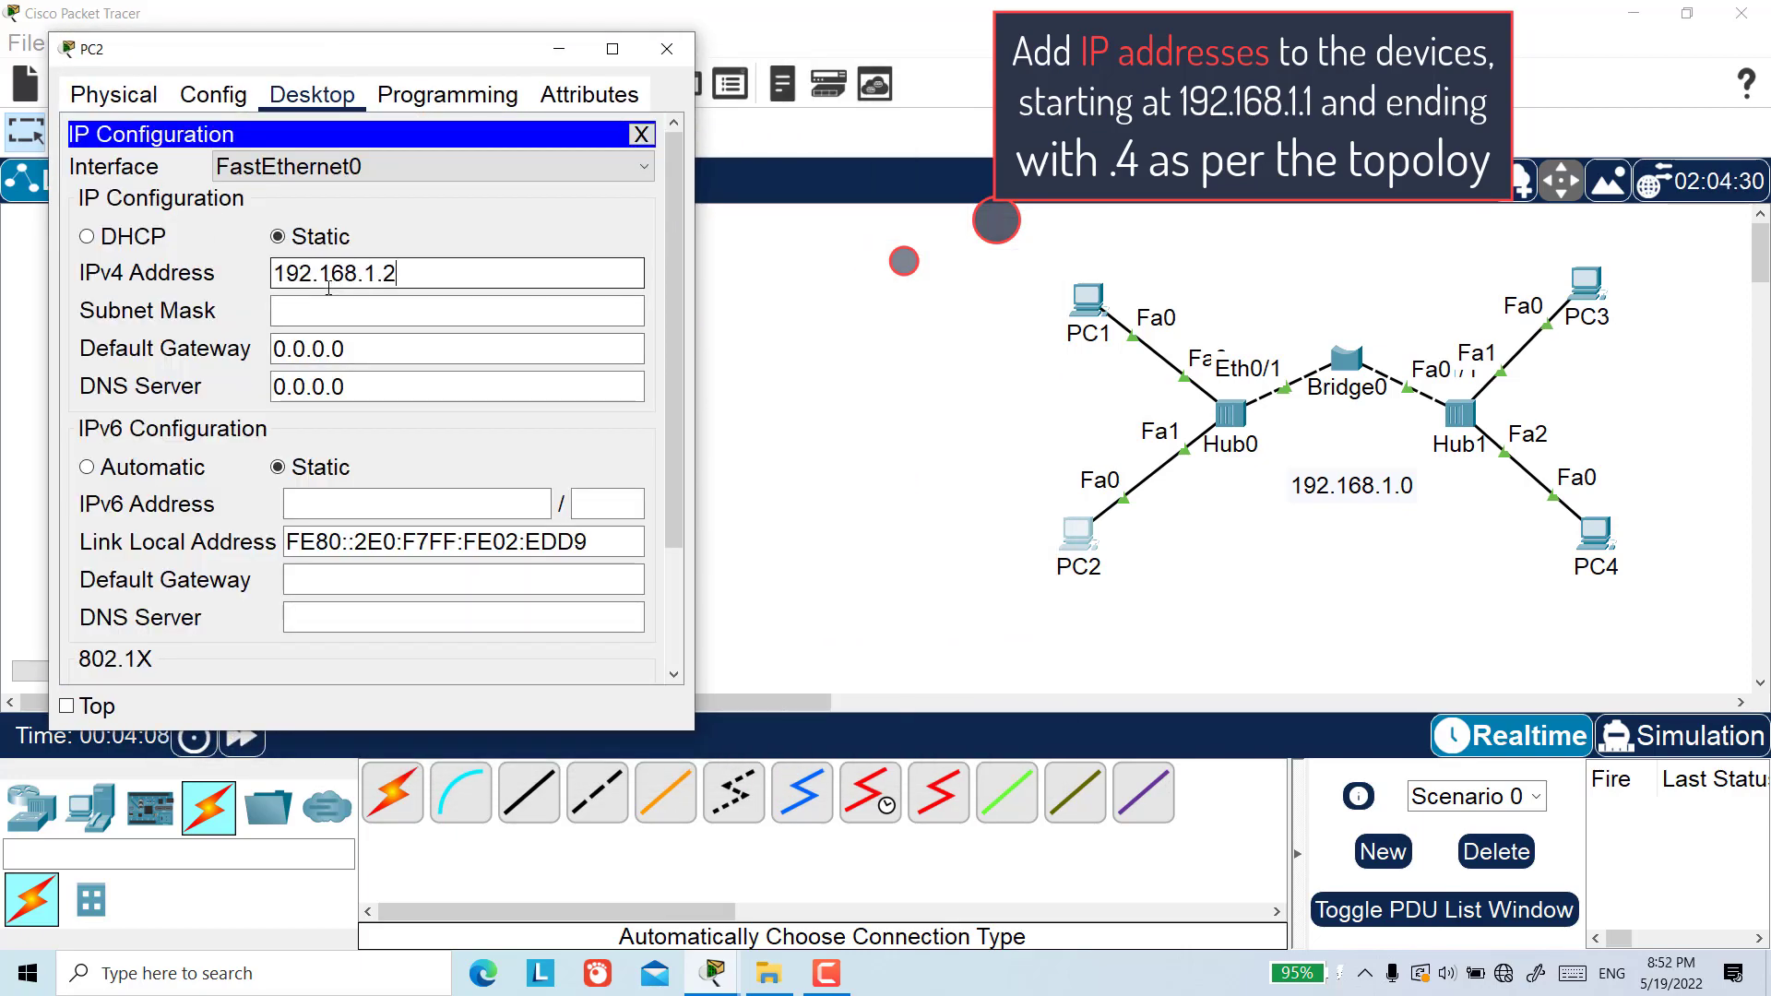
{"action": "key", "text": "Tab"}
{"action": "left_click", "coordinate": [558, 48]}
Step: Give PC3 the static IPv4 address 192.168.1.3 with the default subnet mask, and minimize its window
{"action": "left_click", "coordinate": [1591, 286]}
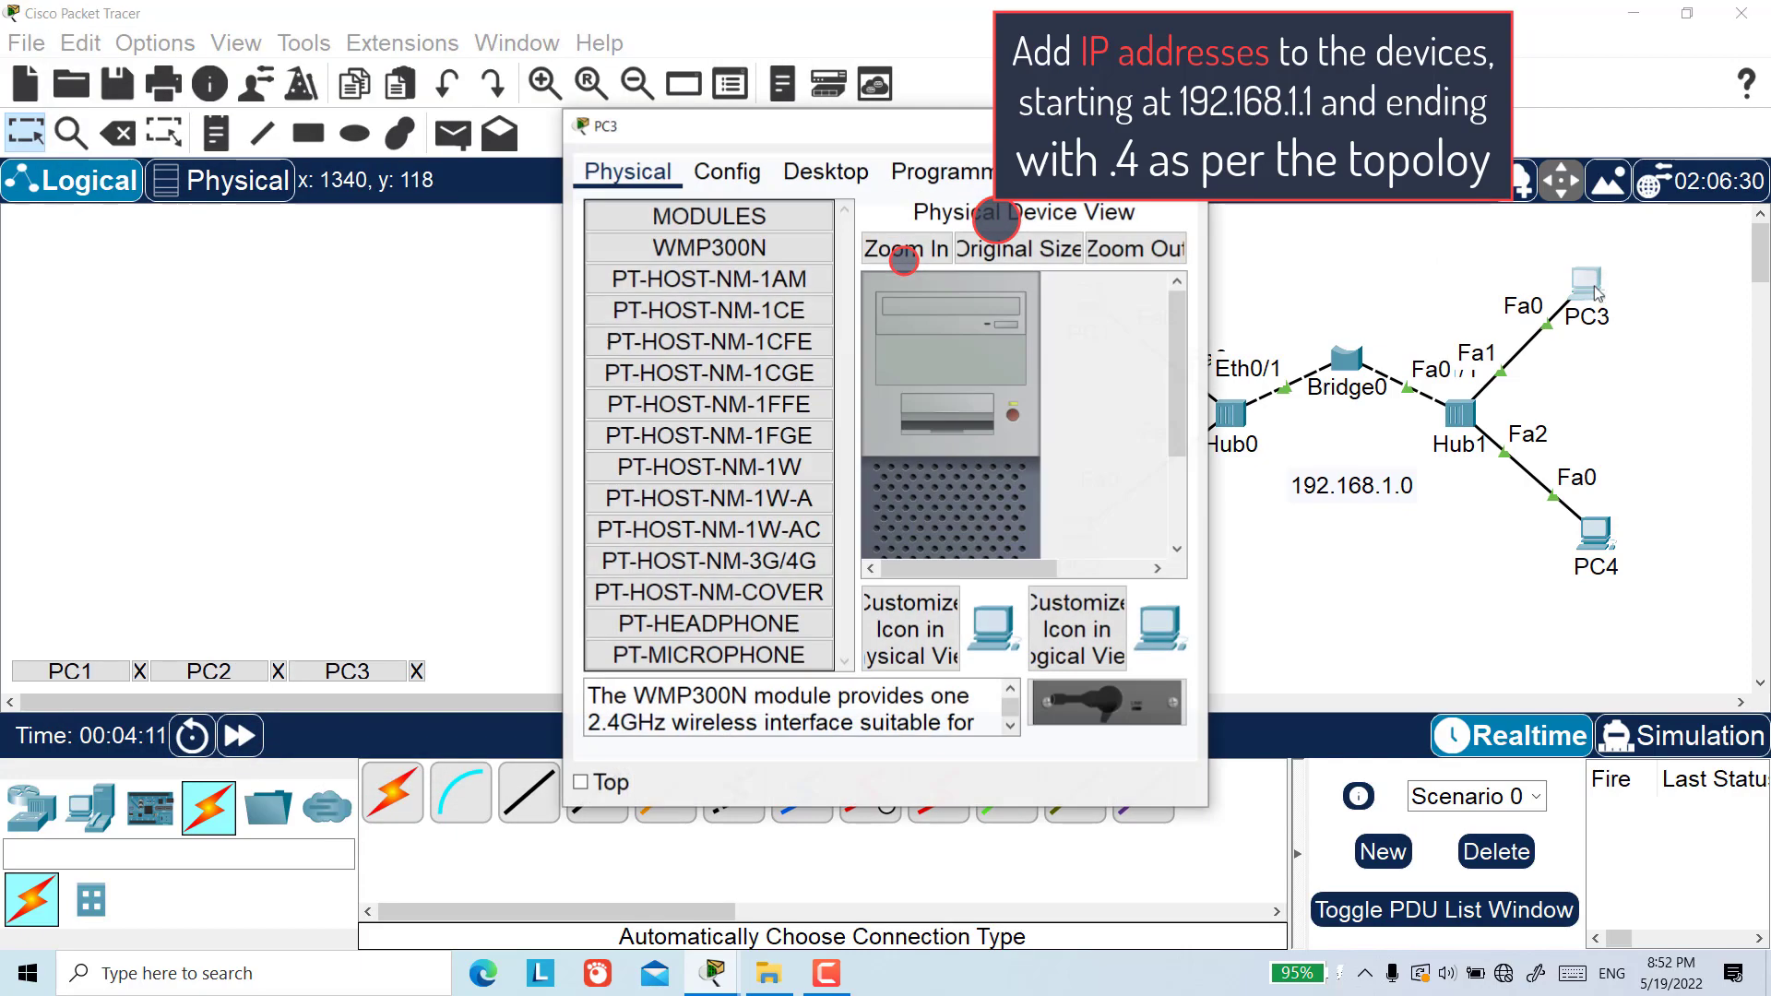
{"action": "left_click_drag", "start_coordinate": [738, 125], "coordinate": [248, 63]}
{"action": "left_click", "coordinate": [333, 109]}
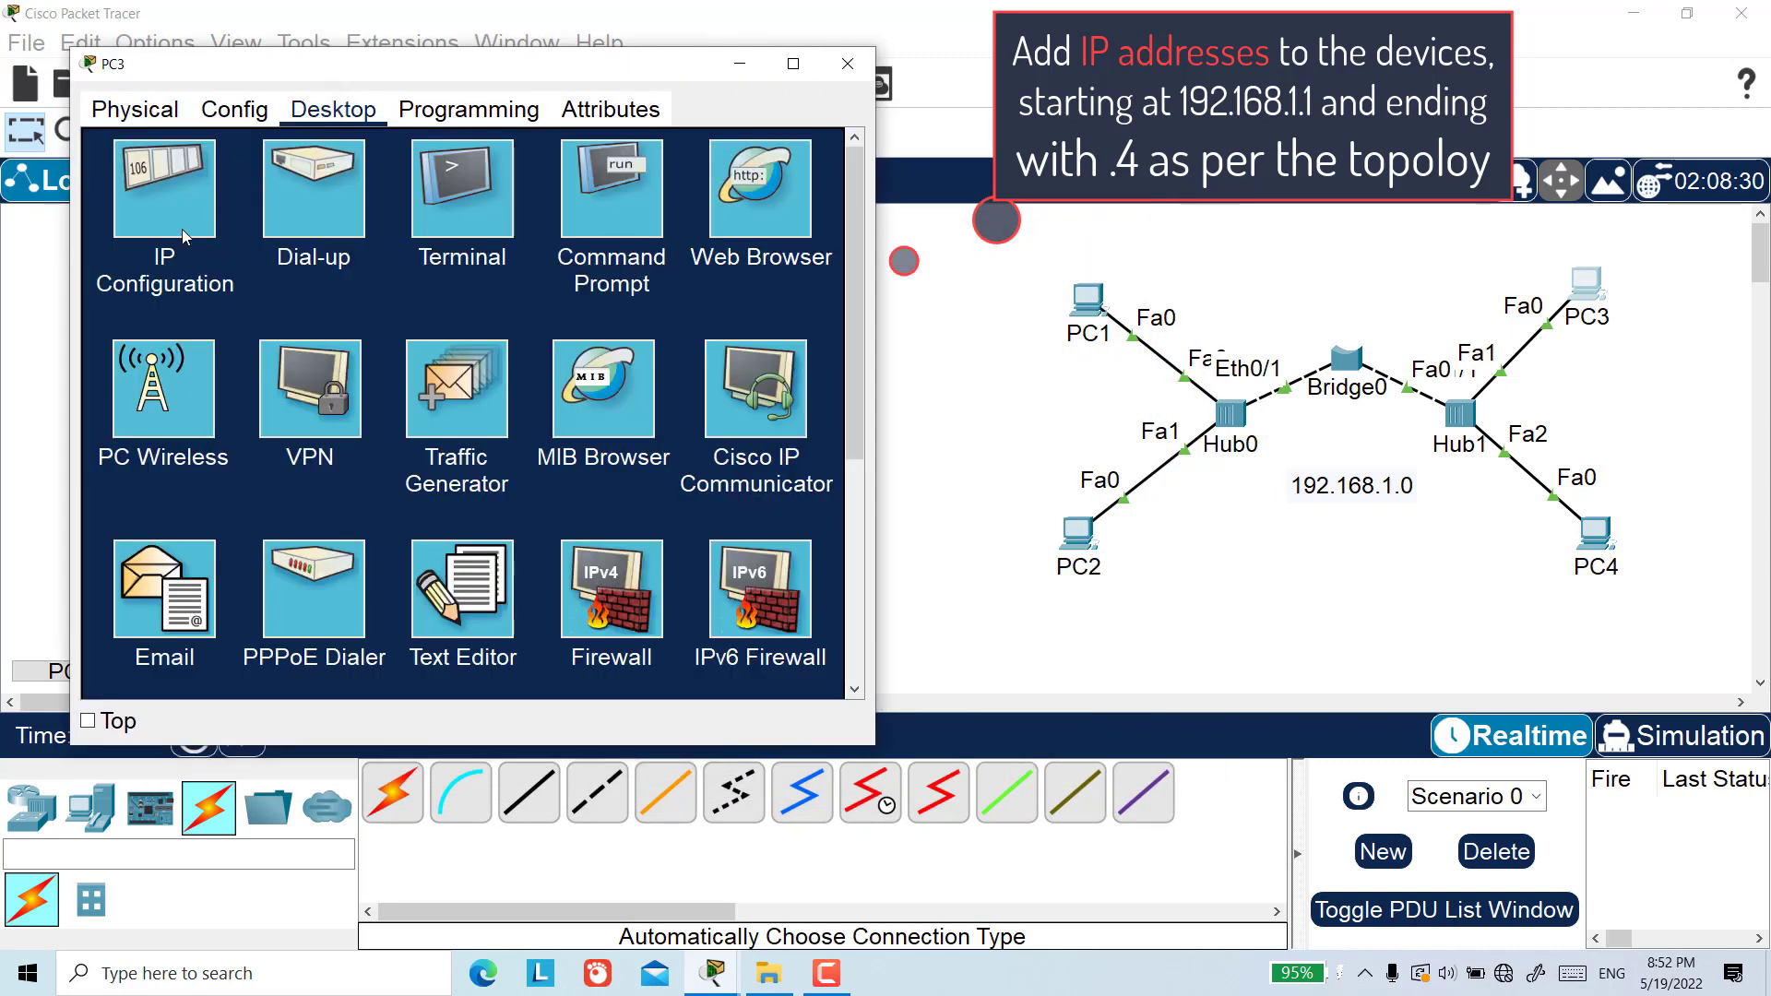
{"action": "left_click", "coordinate": [181, 229]}
{"action": "left_click", "coordinate": [419, 282]}
{"action": "type", "text": "192.168."}
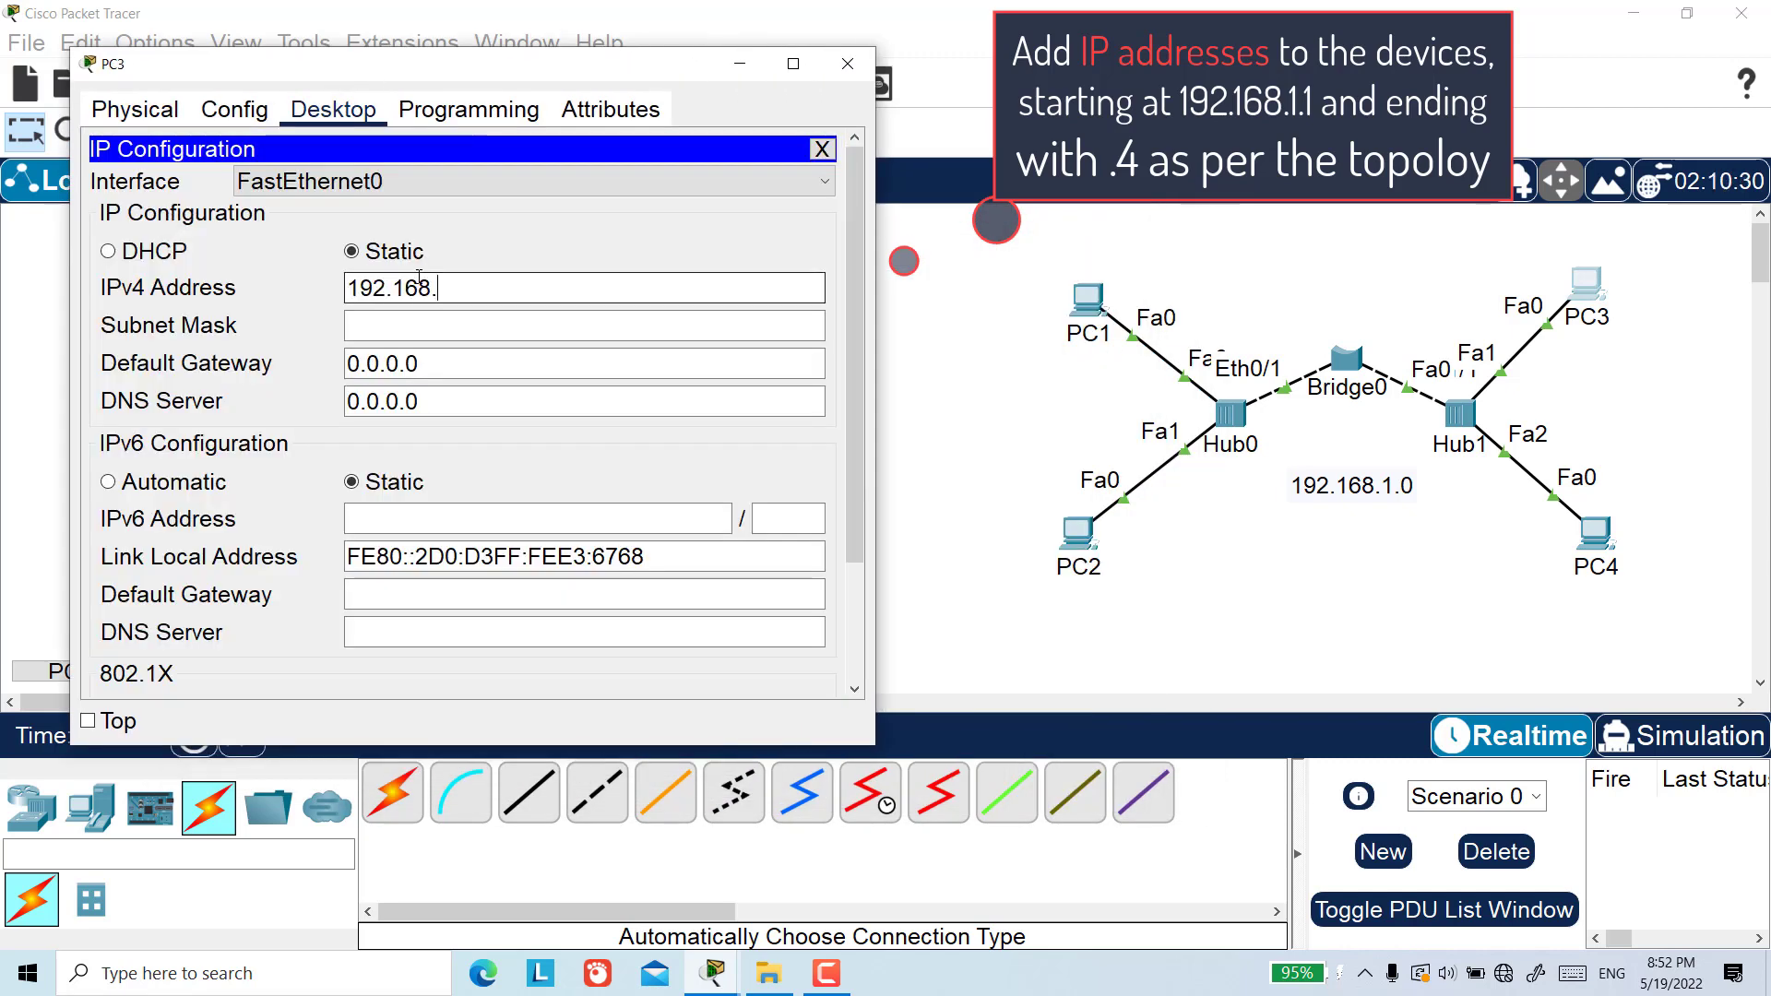
{"action": "type", "text": "1.3"}
{"action": "key", "text": "Tab"}
{"action": "left_click", "coordinate": [738, 63]}
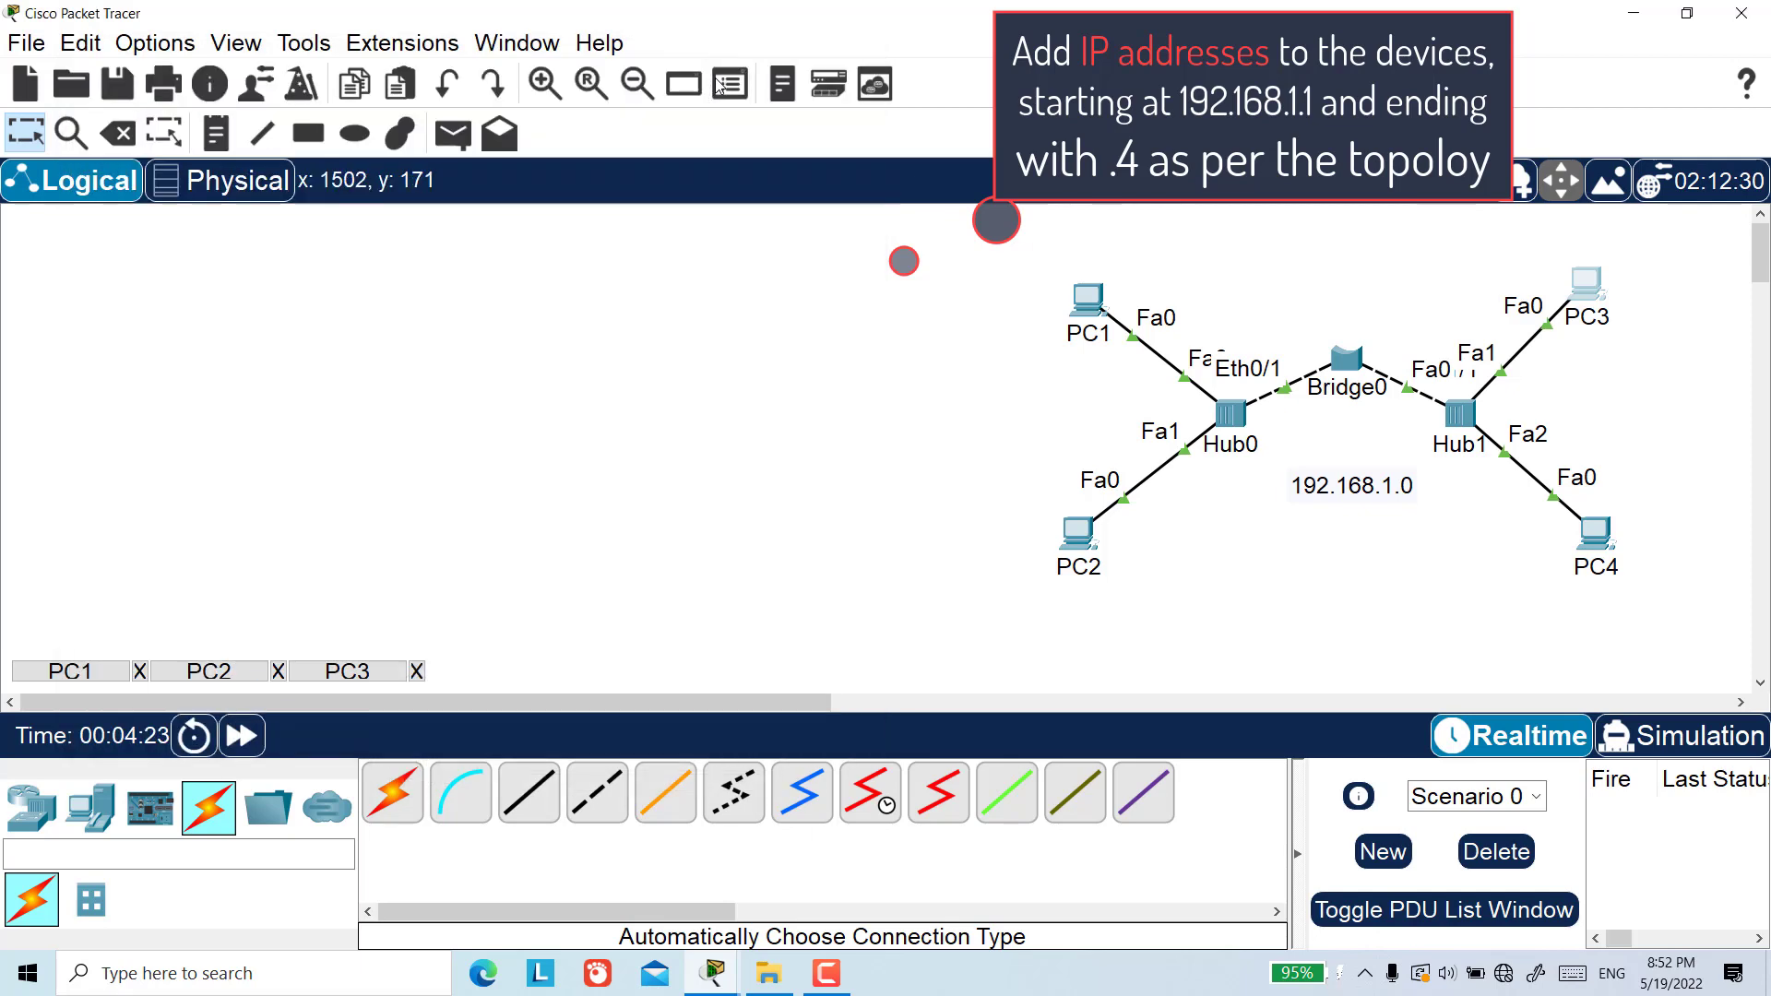
Step: Give PC4 the static IPv4 address 192.168.1.4 with subnet mask 255.255.255.0, and minimize its window
{"action": "left_click", "coordinate": [1594, 533]}
{"action": "left_click_drag", "start_coordinate": [830, 164], "coordinate": [315, 61]}
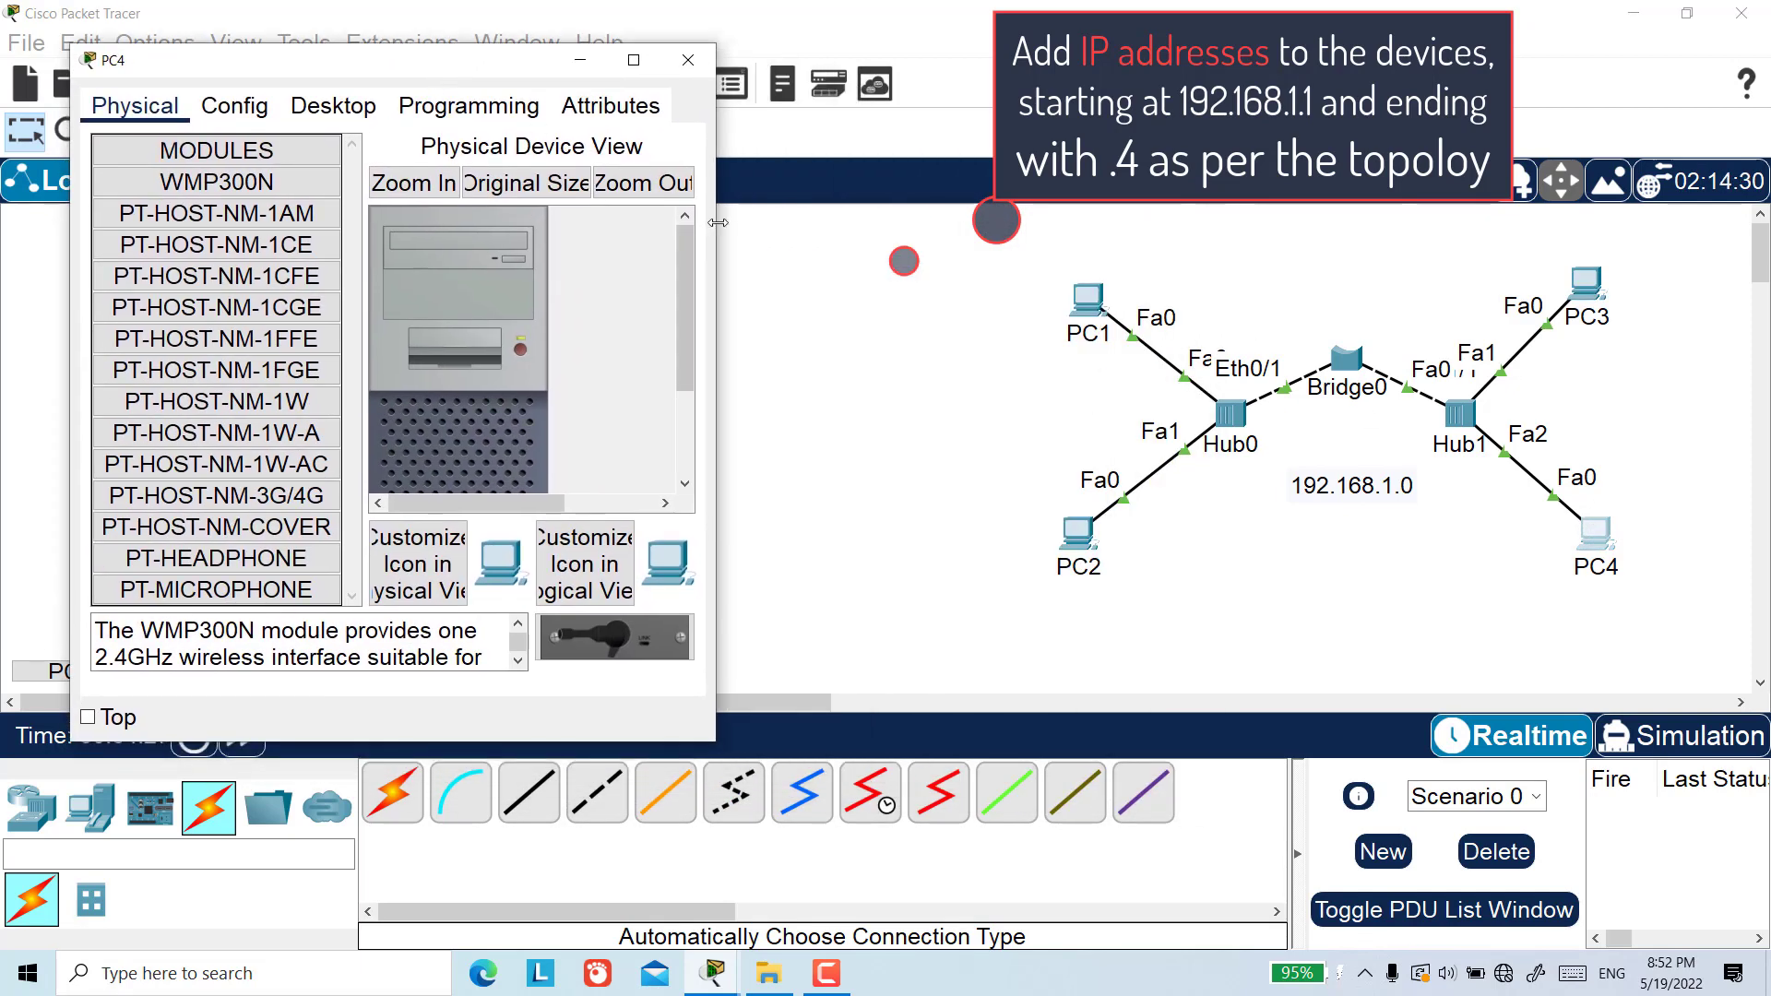
{"action": "left_click_drag", "start_coordinate": [718, 222], "coordinate": [910, 223]}
{"action": "left_click", "coordinate": [333, 105]}
{"action": "left_click", "coordinate": [138, 180]}
{"action": "left_click", "coordinate": [408, 286]}
{"action": "type", "text": "192"}
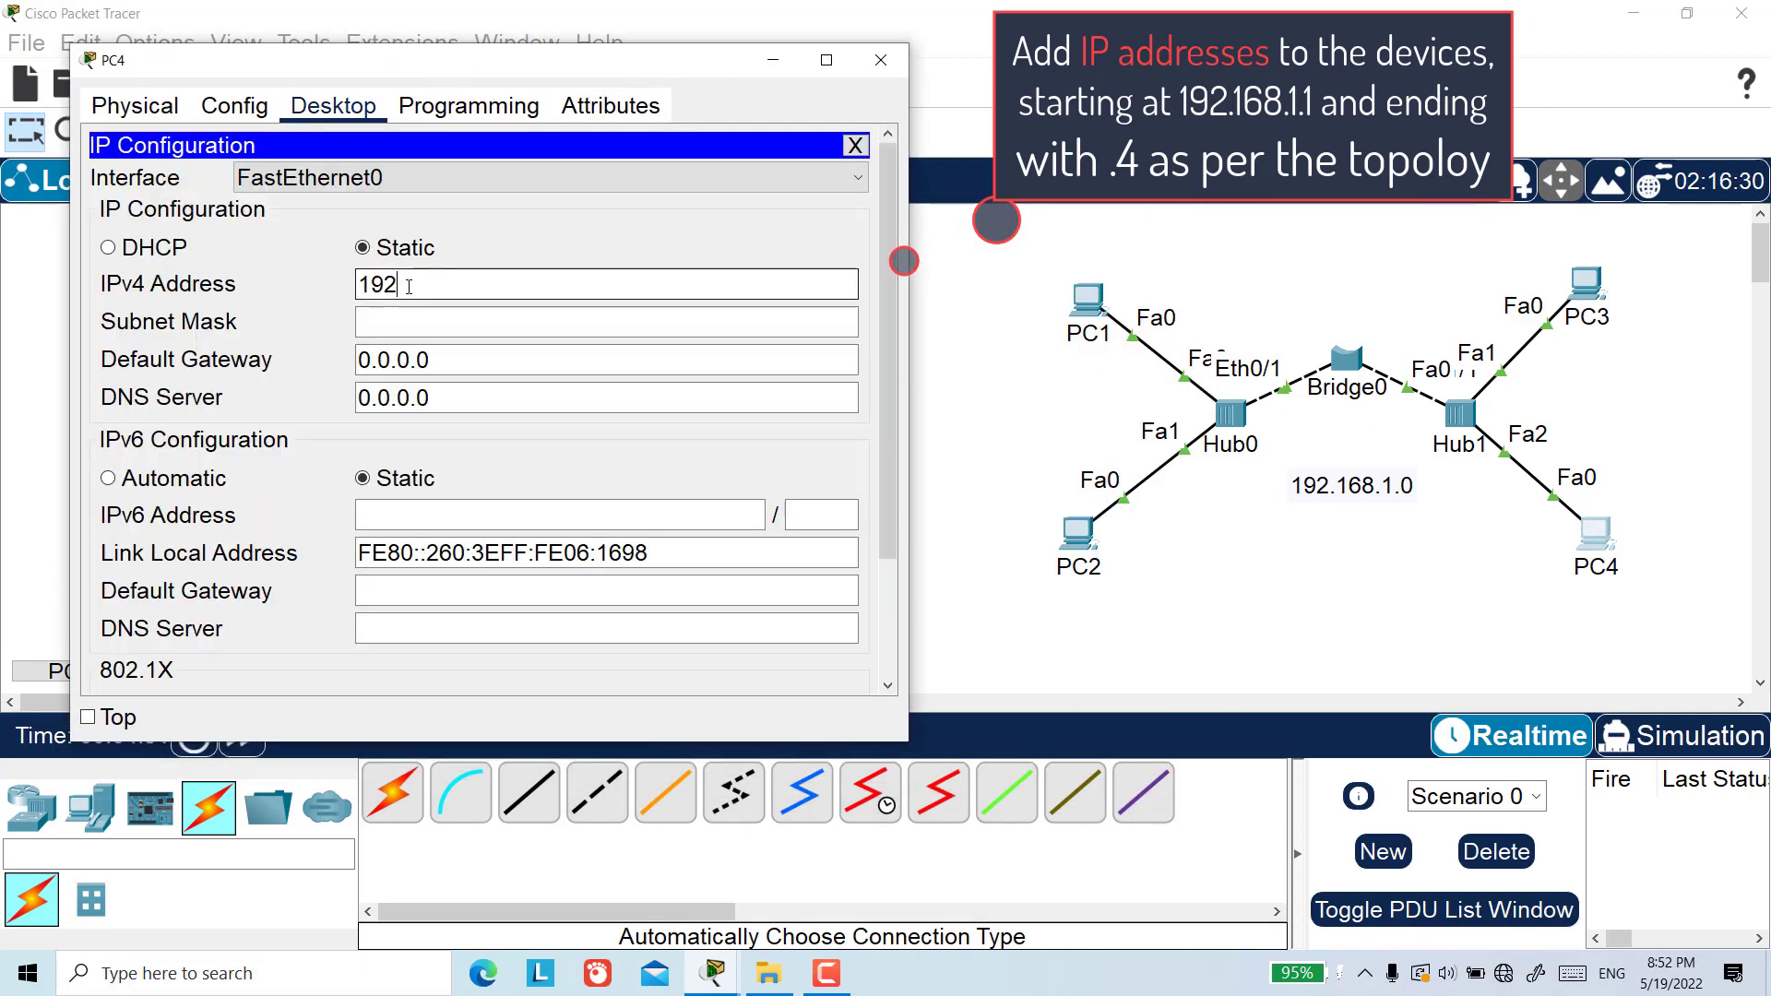
{"action": "type", "text": ".168.1.4"}
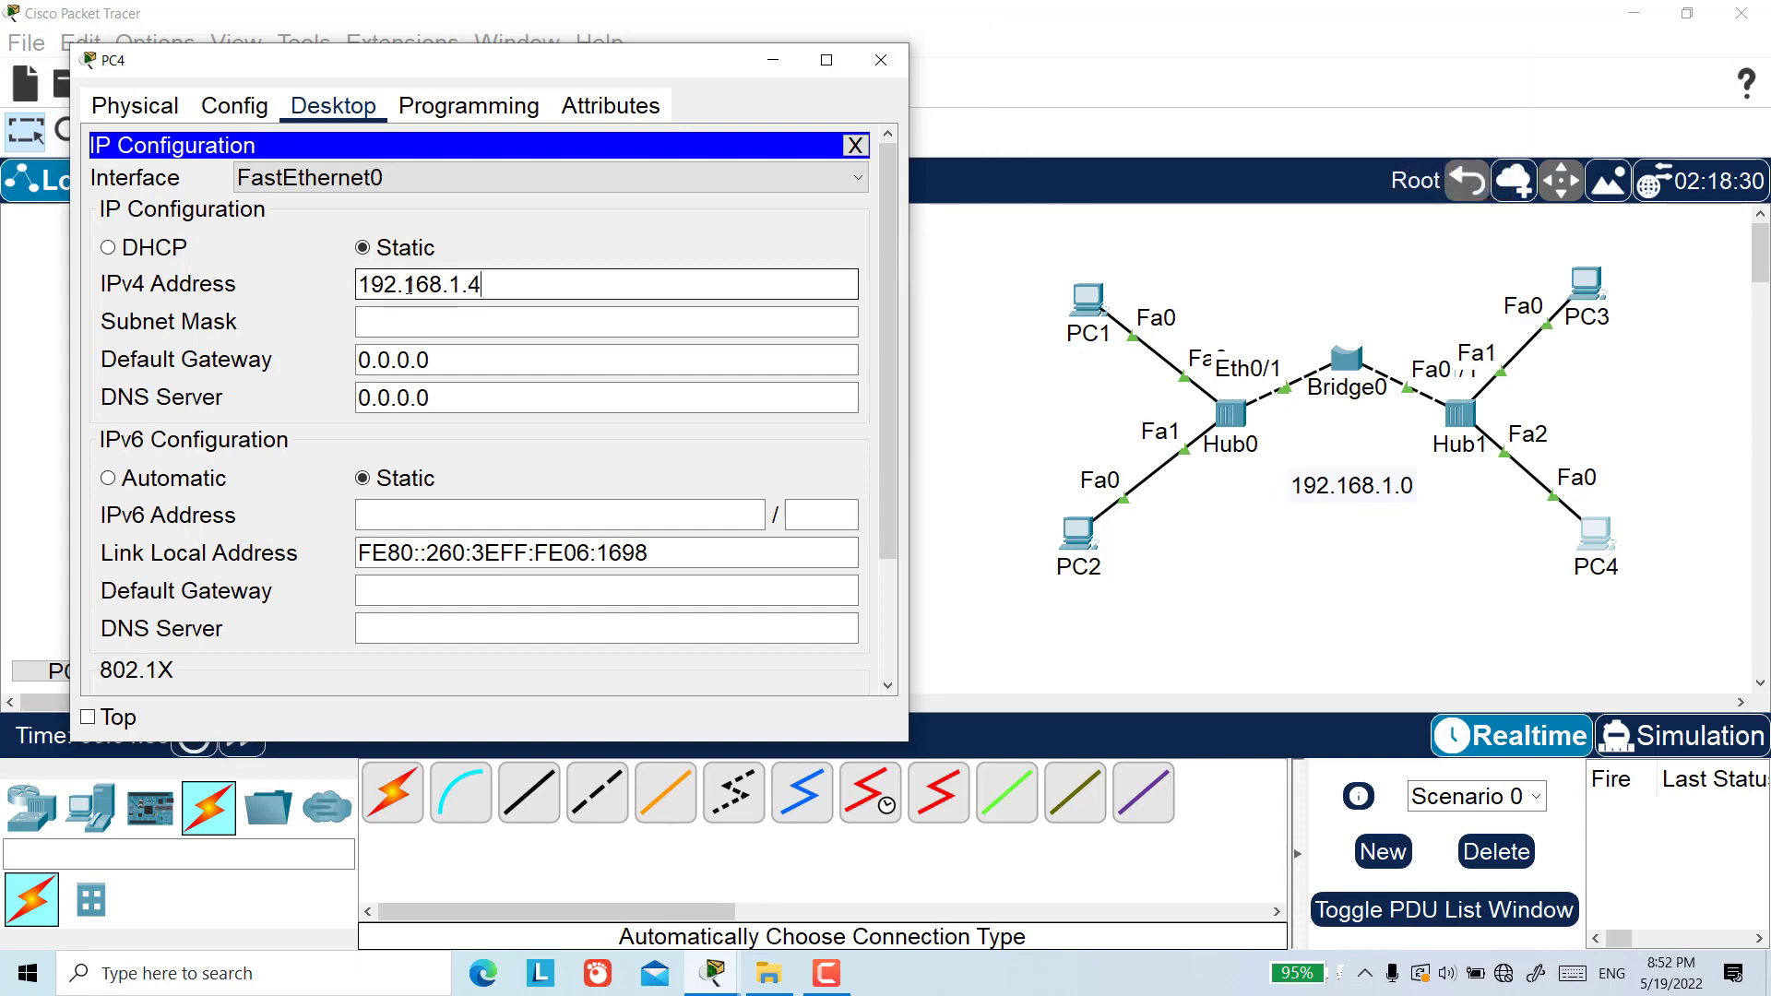
{"action": "key", "text": "Tab"}
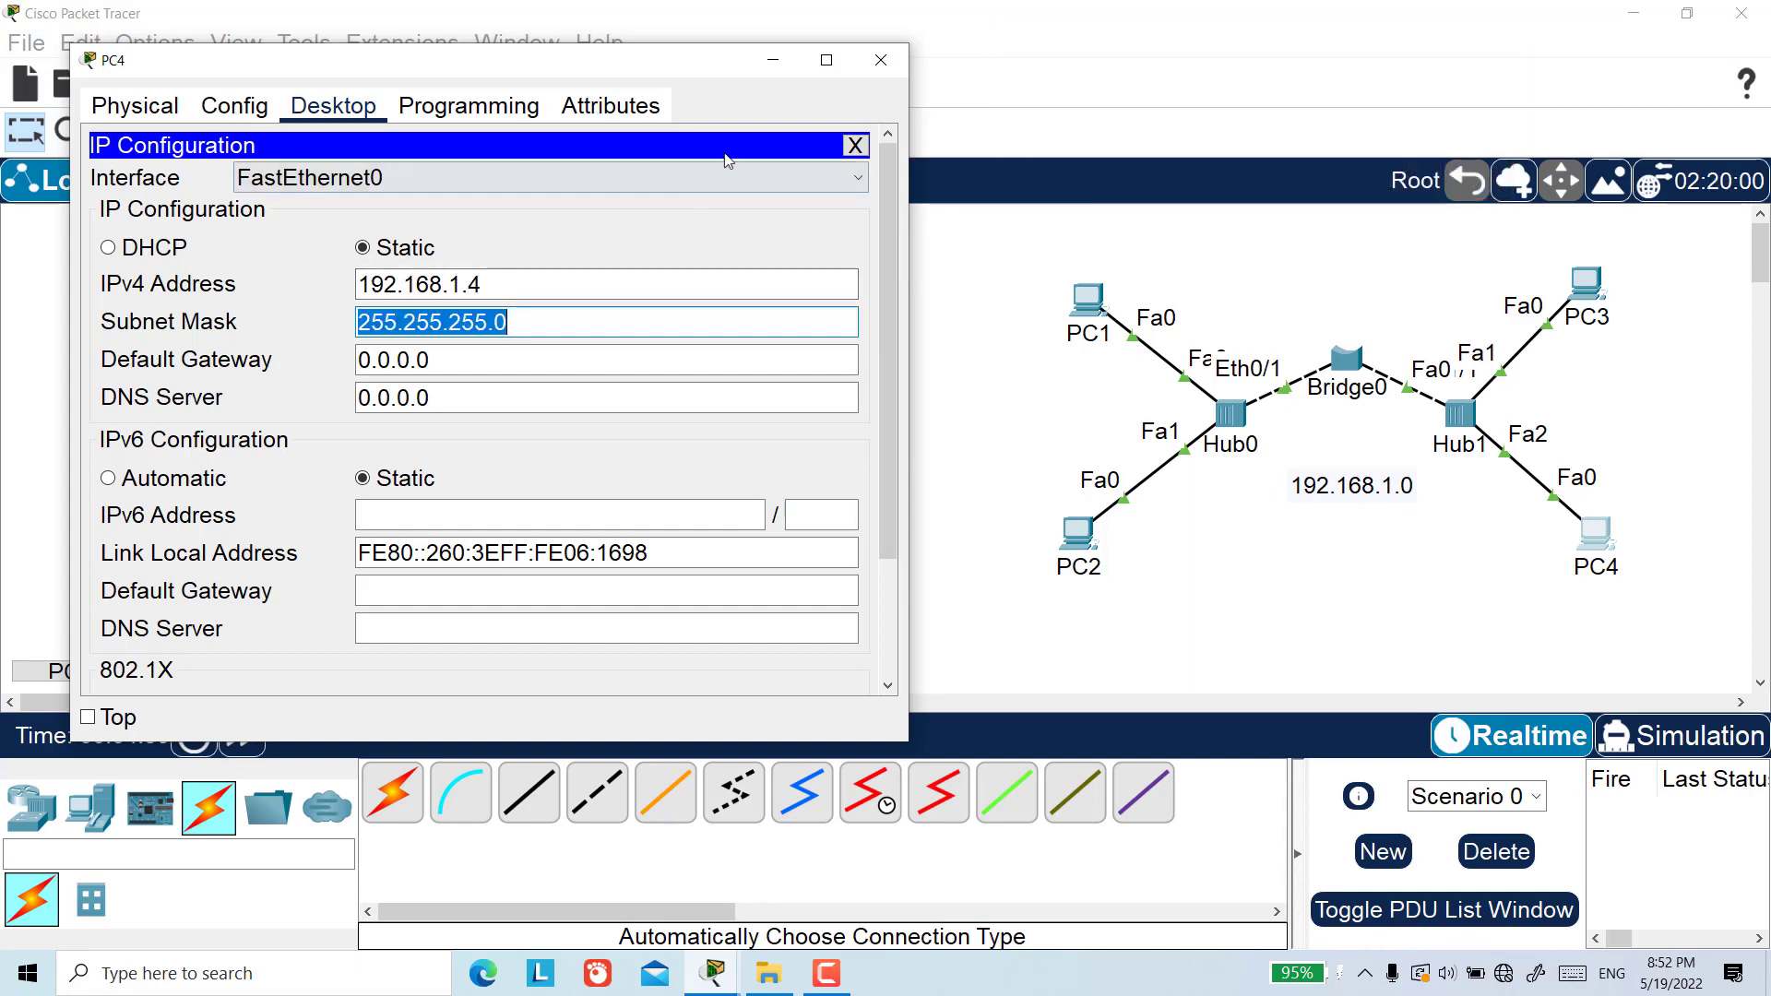
{"action": "left_click", "coordinate": [773, 60]}
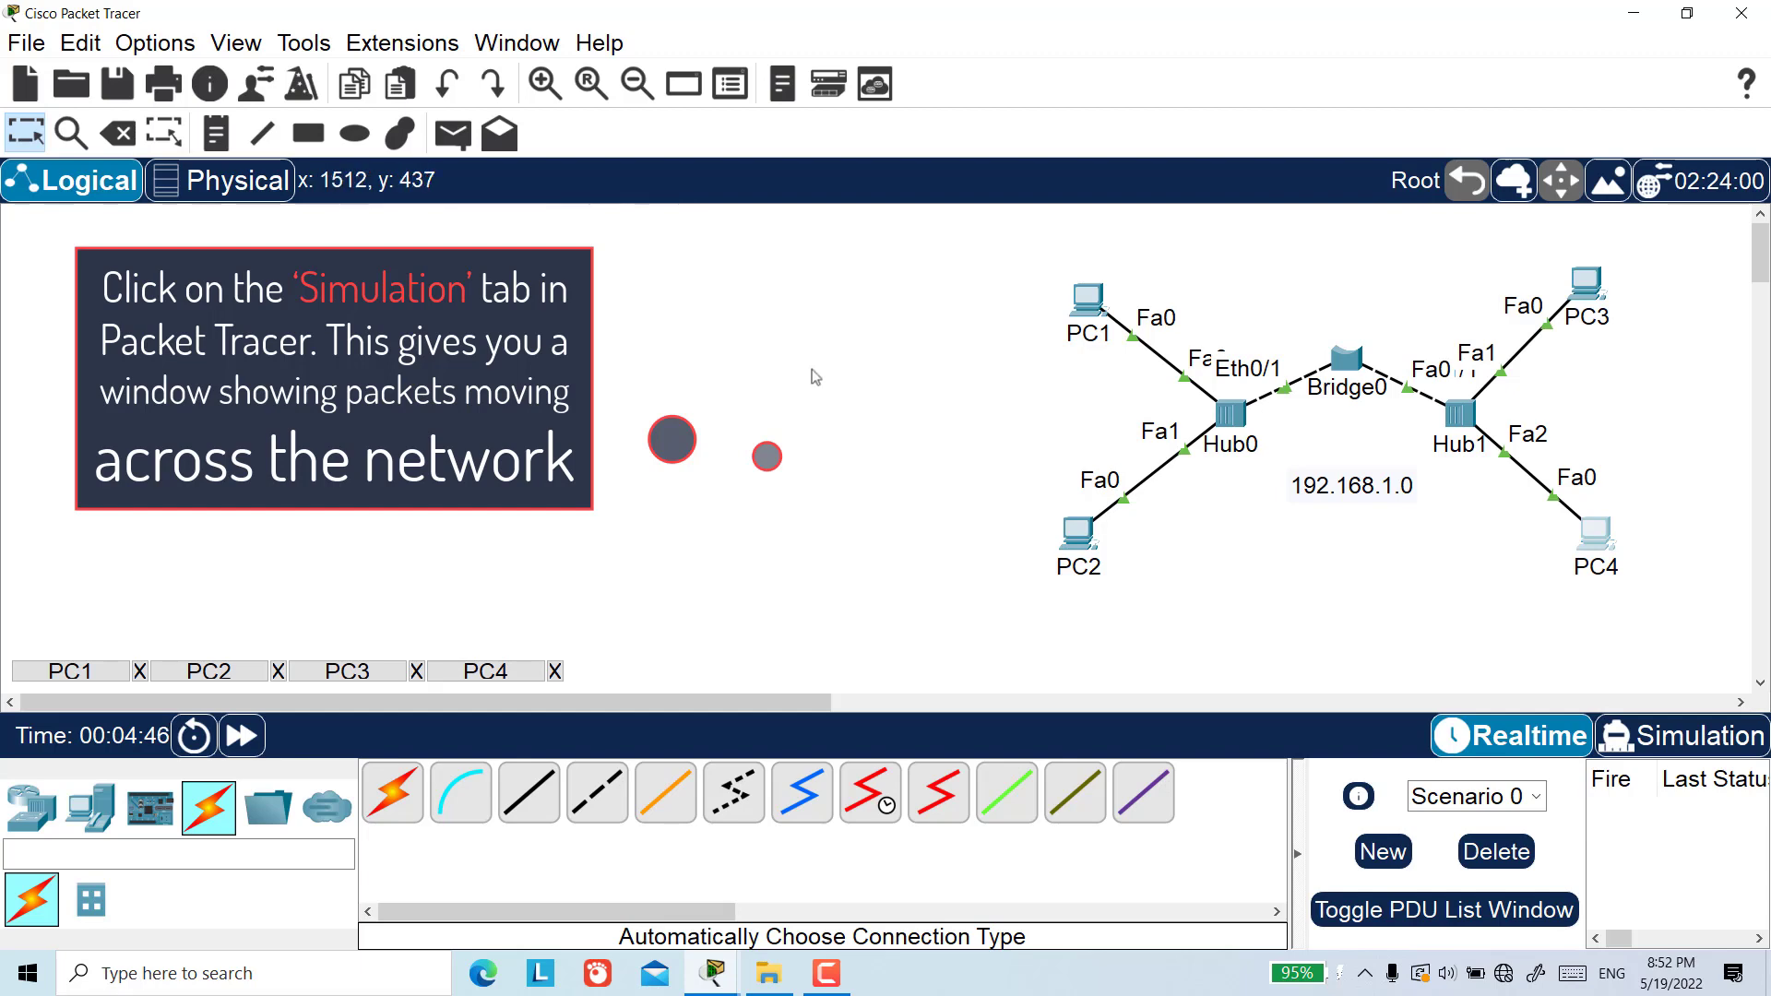
Step: Switch the network to Simulation mode, keeping the whole topology in view
{"action": "left_click", "coordinate": [1677, 735]}
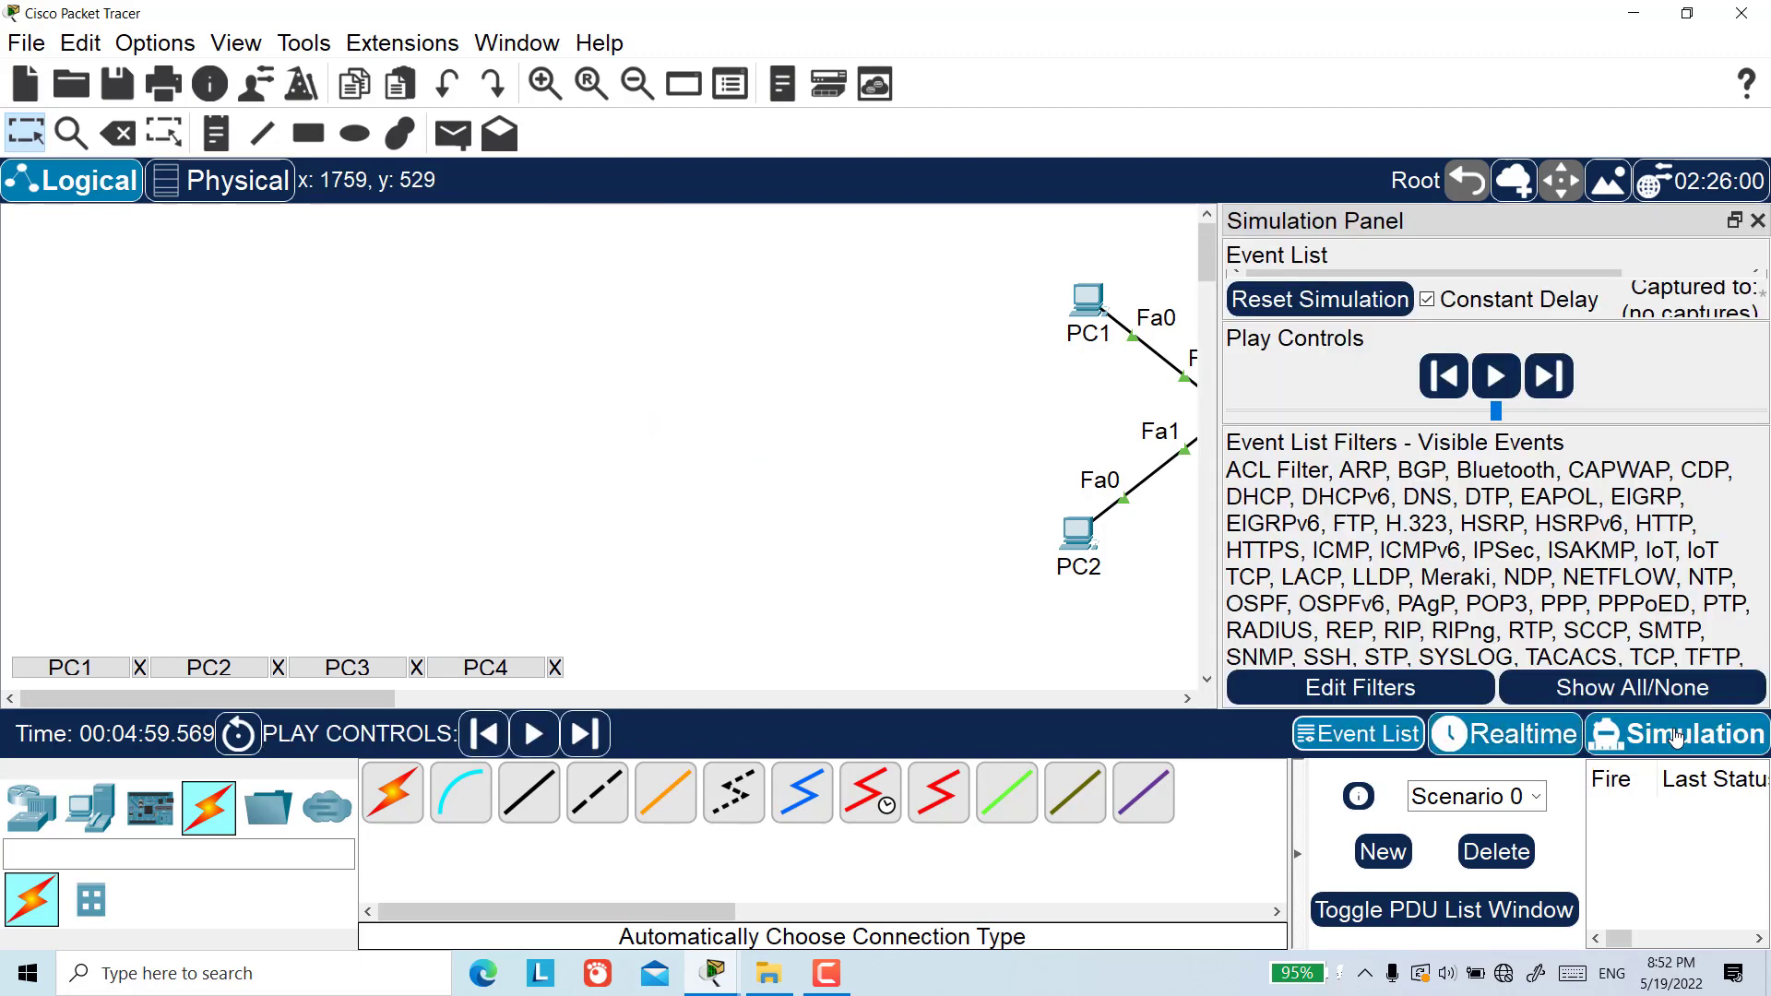
{"action": "left_click_drag", "start_coordinate": [299, 699], "coordinate": [402, 710]}
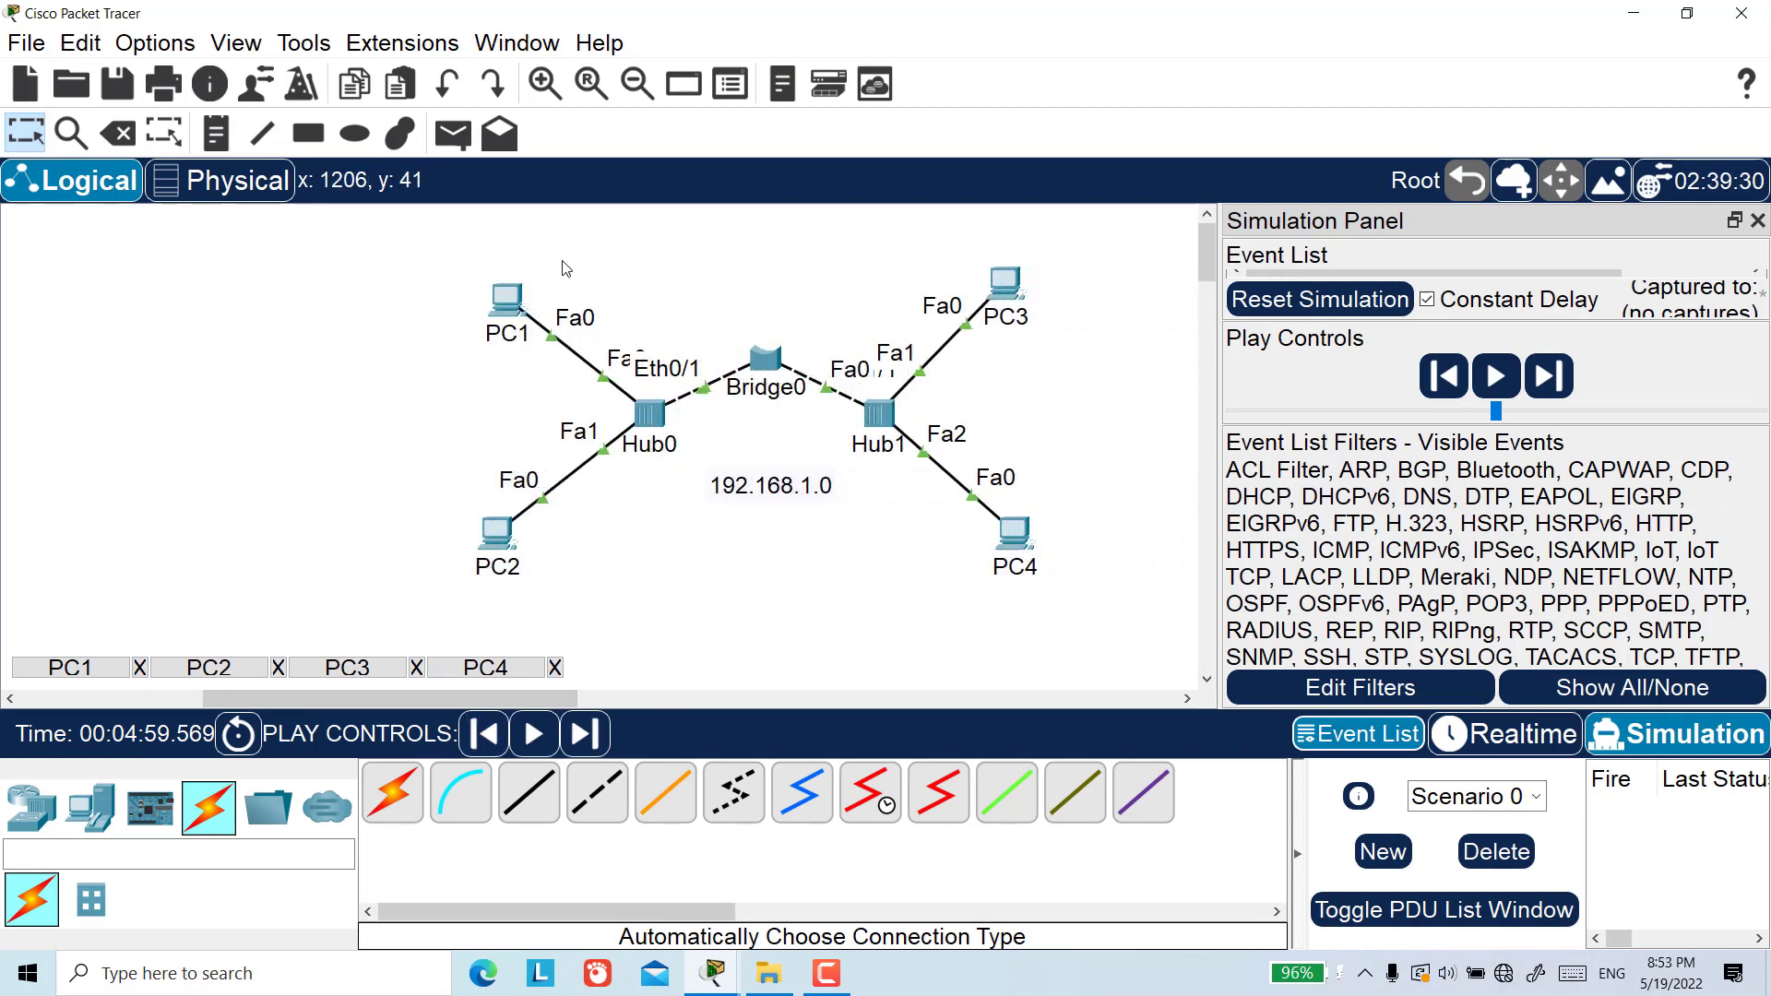
Step: Open PC1's Command Prompt and arrange its window so the whole topology stays visible beside it
{"action": "double_click", "coordinate": [506, 297]}
{"action": "left_click", "coordinate": [686, 119]}
{"action": "left_click", "coordinate": [477, 164]}
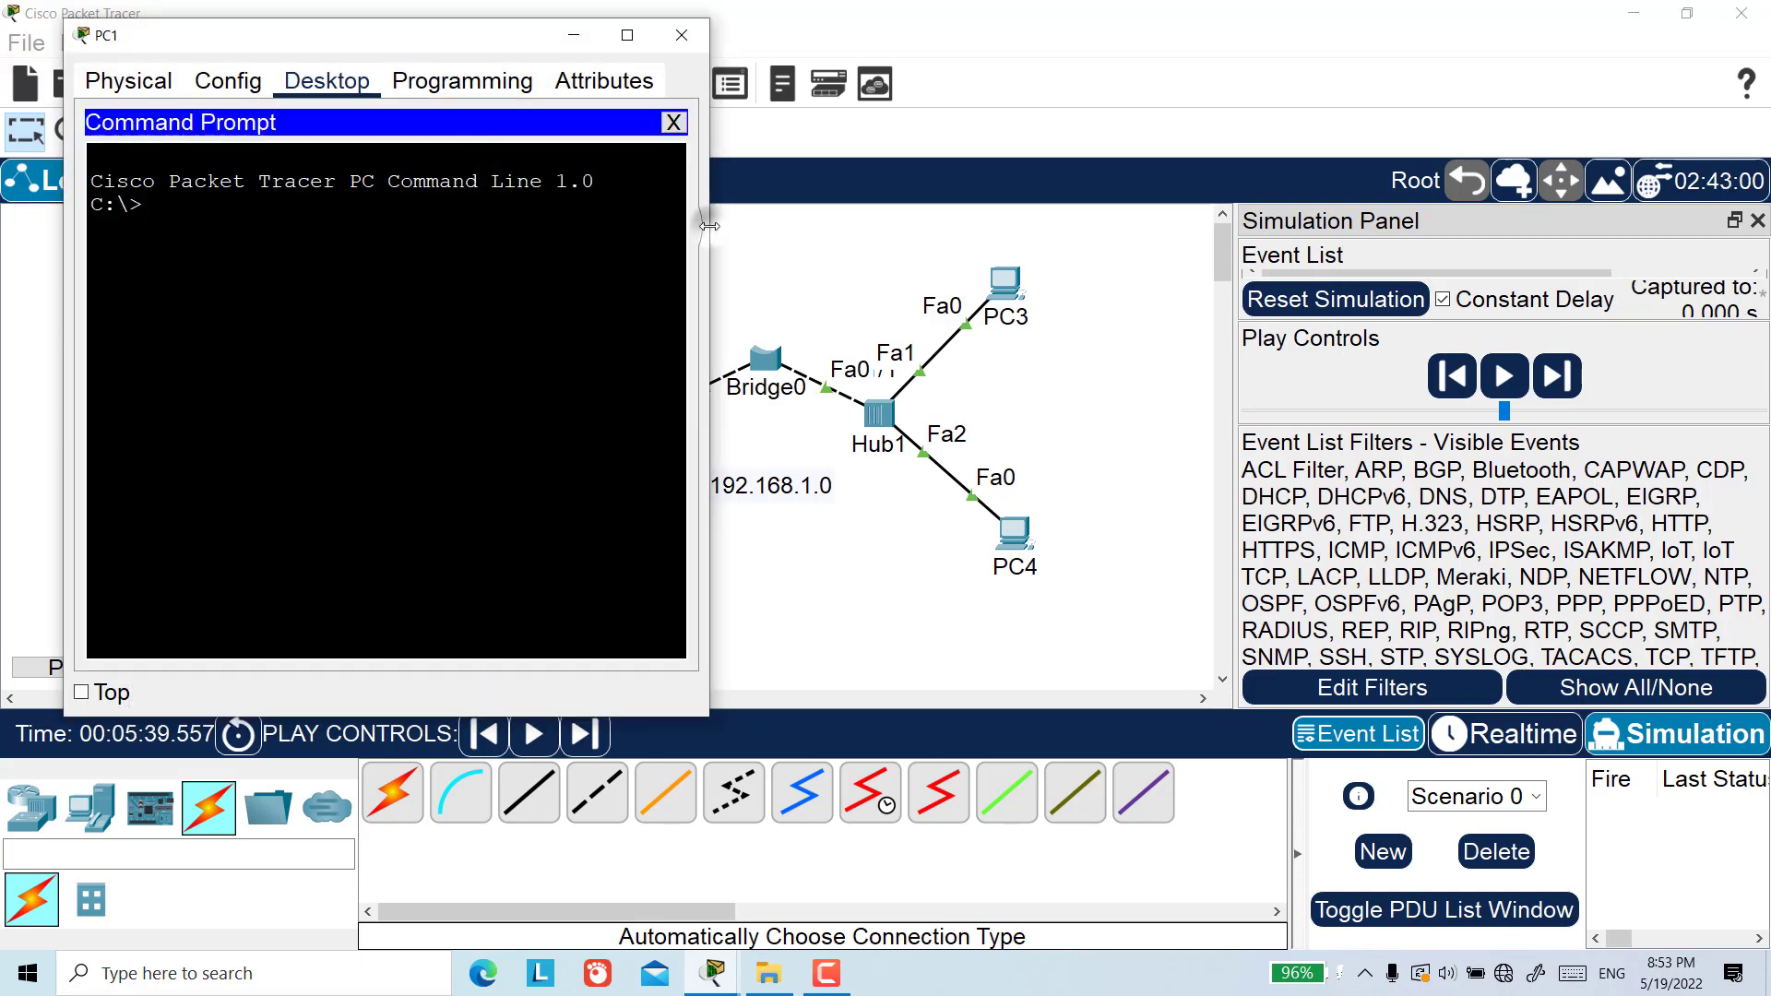
{"action": "left_click_drag", "start_coordinate": [275, 104], "coordinate": [187, 55]}
{"action": "left_click_drag", "start_coordinate": [230, 713], "coordinate": [174, 713]}
{"action": "left_click", "coordinate": [69, 669]}
{"action": "left_click_drag", "start_coordinate": [237, 60], "coordinate": [249, 64]}
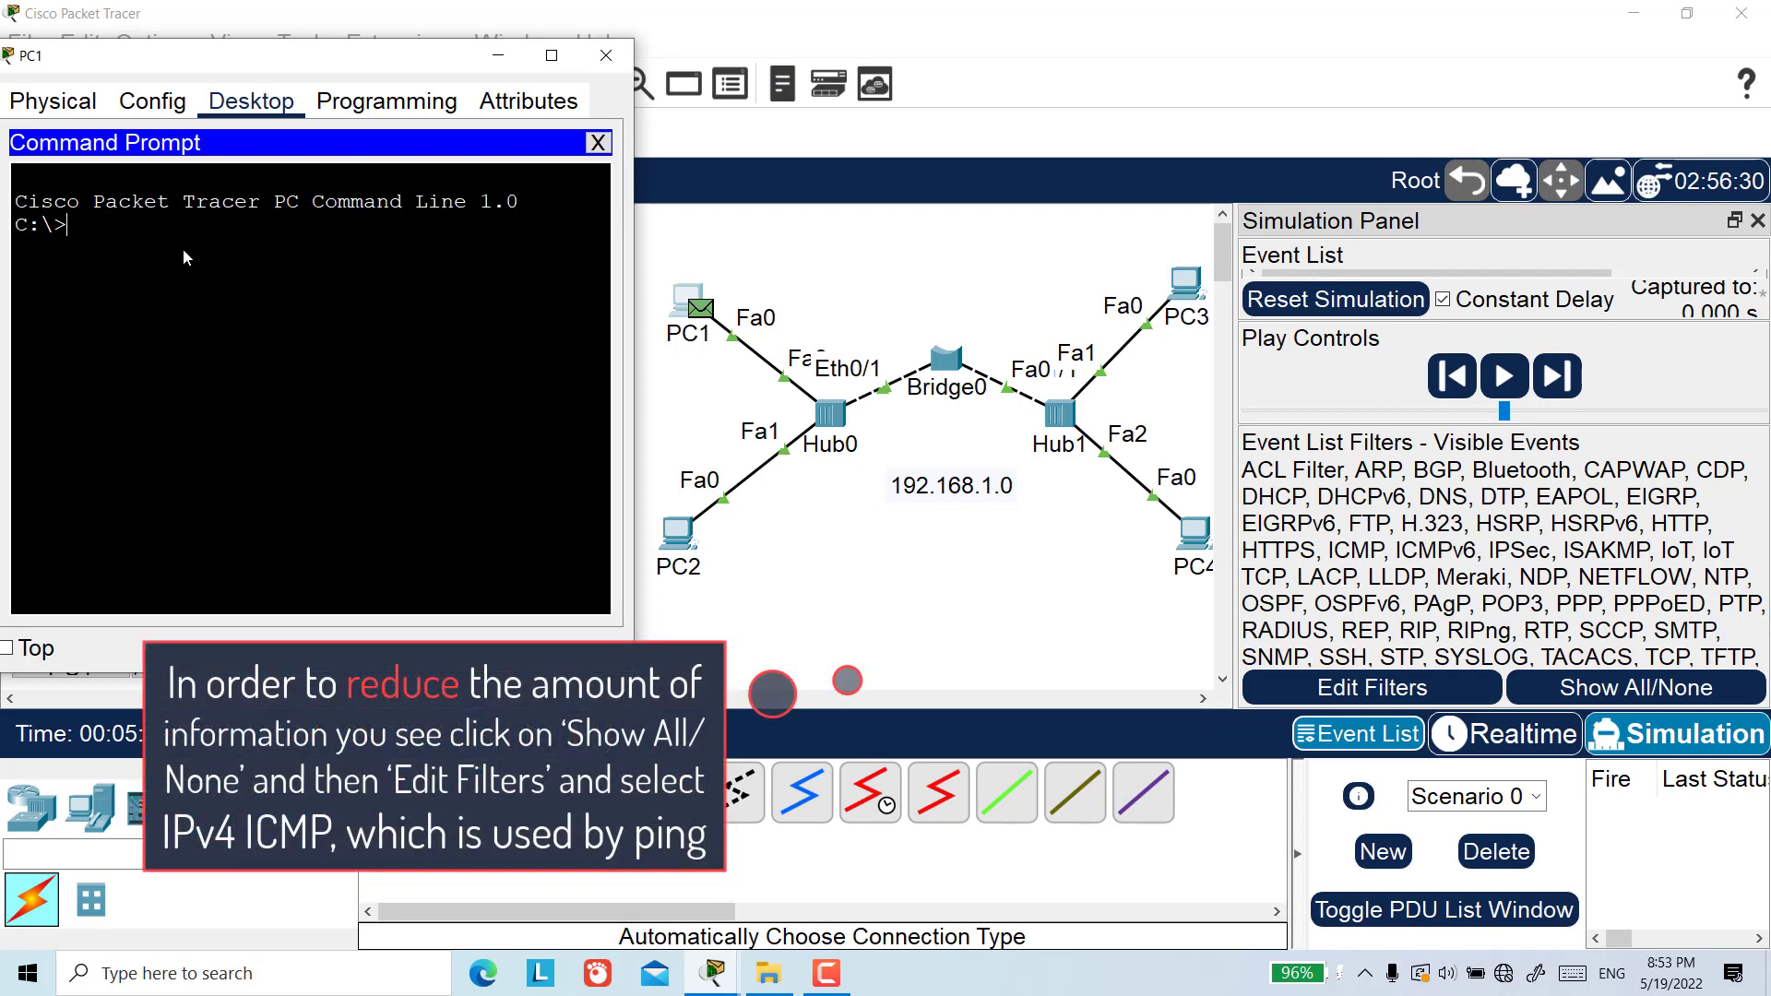
Step: Clear all event list filters and show only IPv4 ICMP events in the simulation
{"action": "left_click", "coordinate": [1610, 690]}
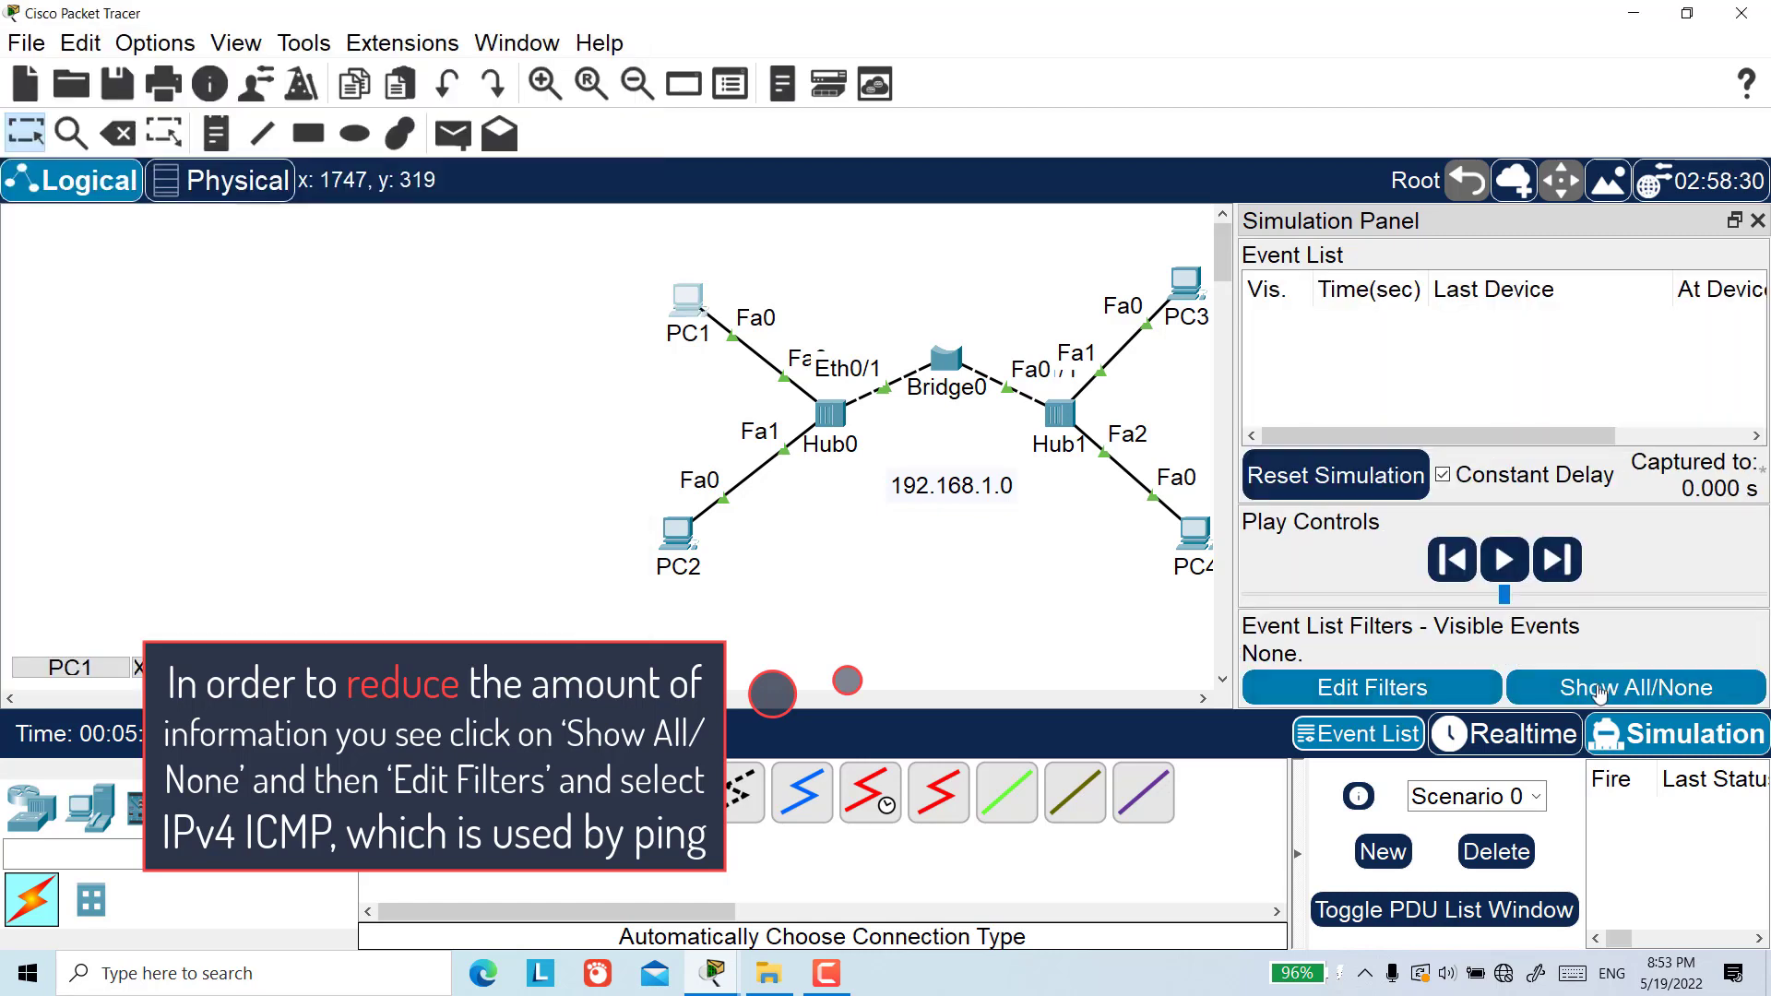
{"action": "left_click", "coordinate": [1395, 691]}
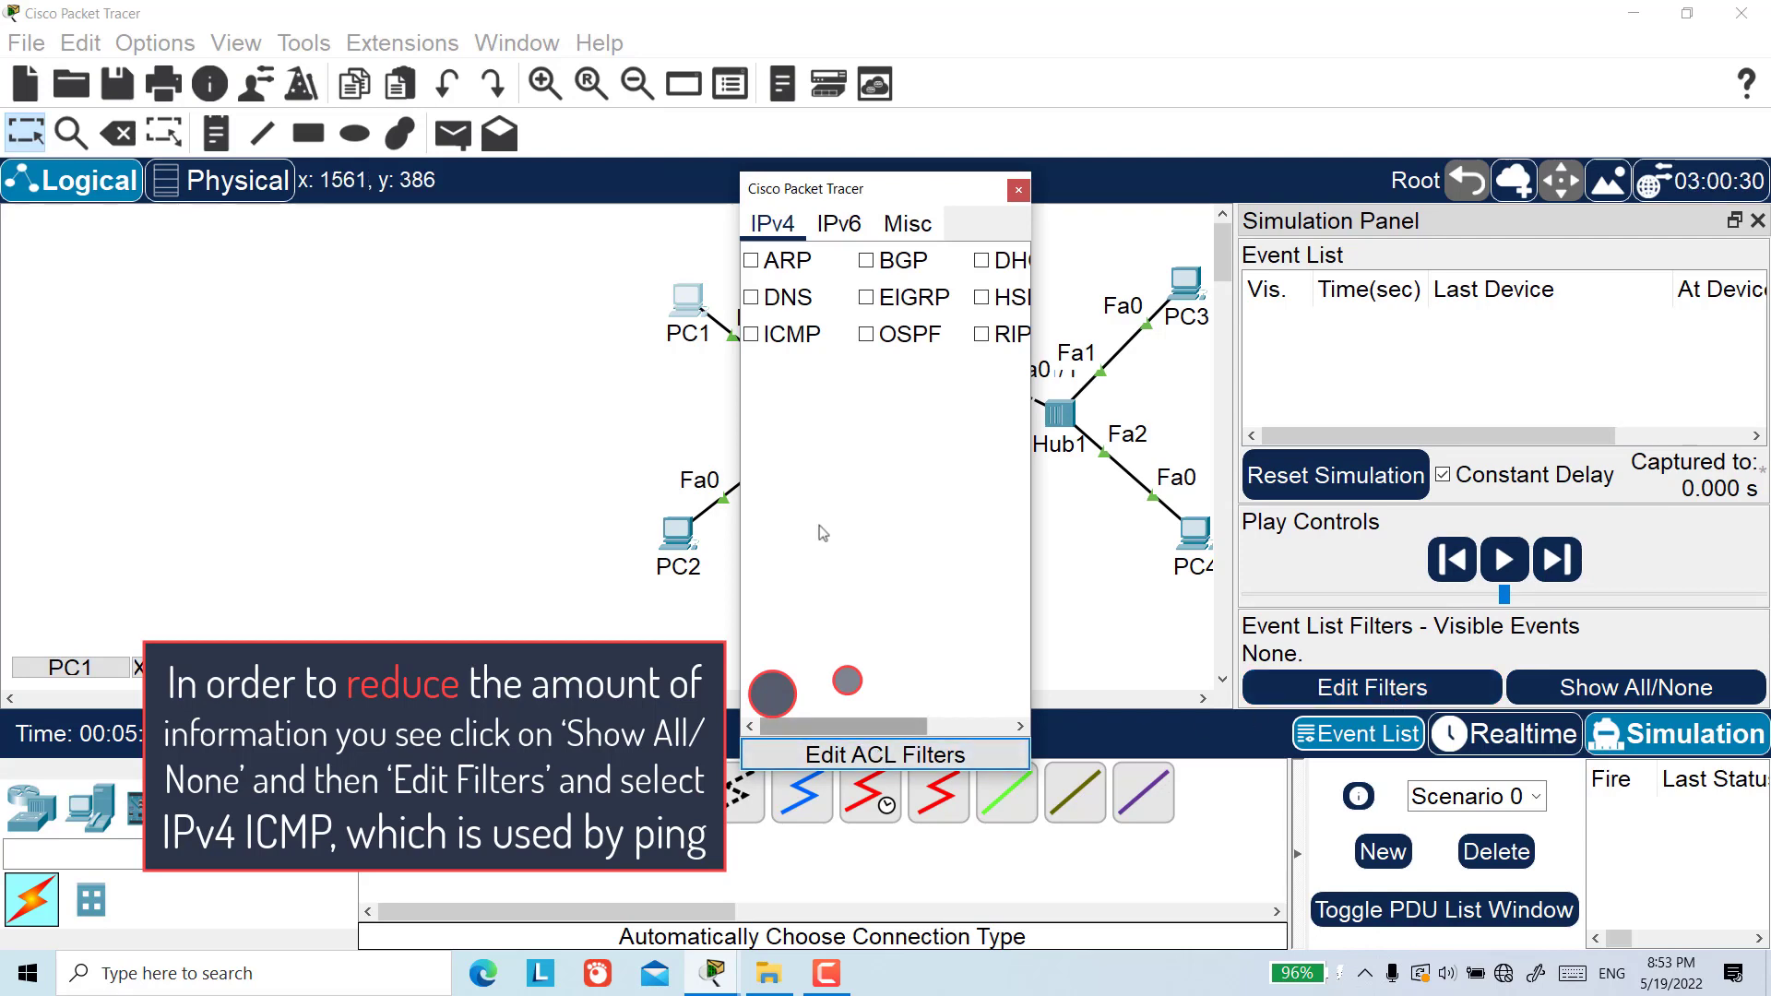
{"action": "left_click", "coordinate": [753, 337]}
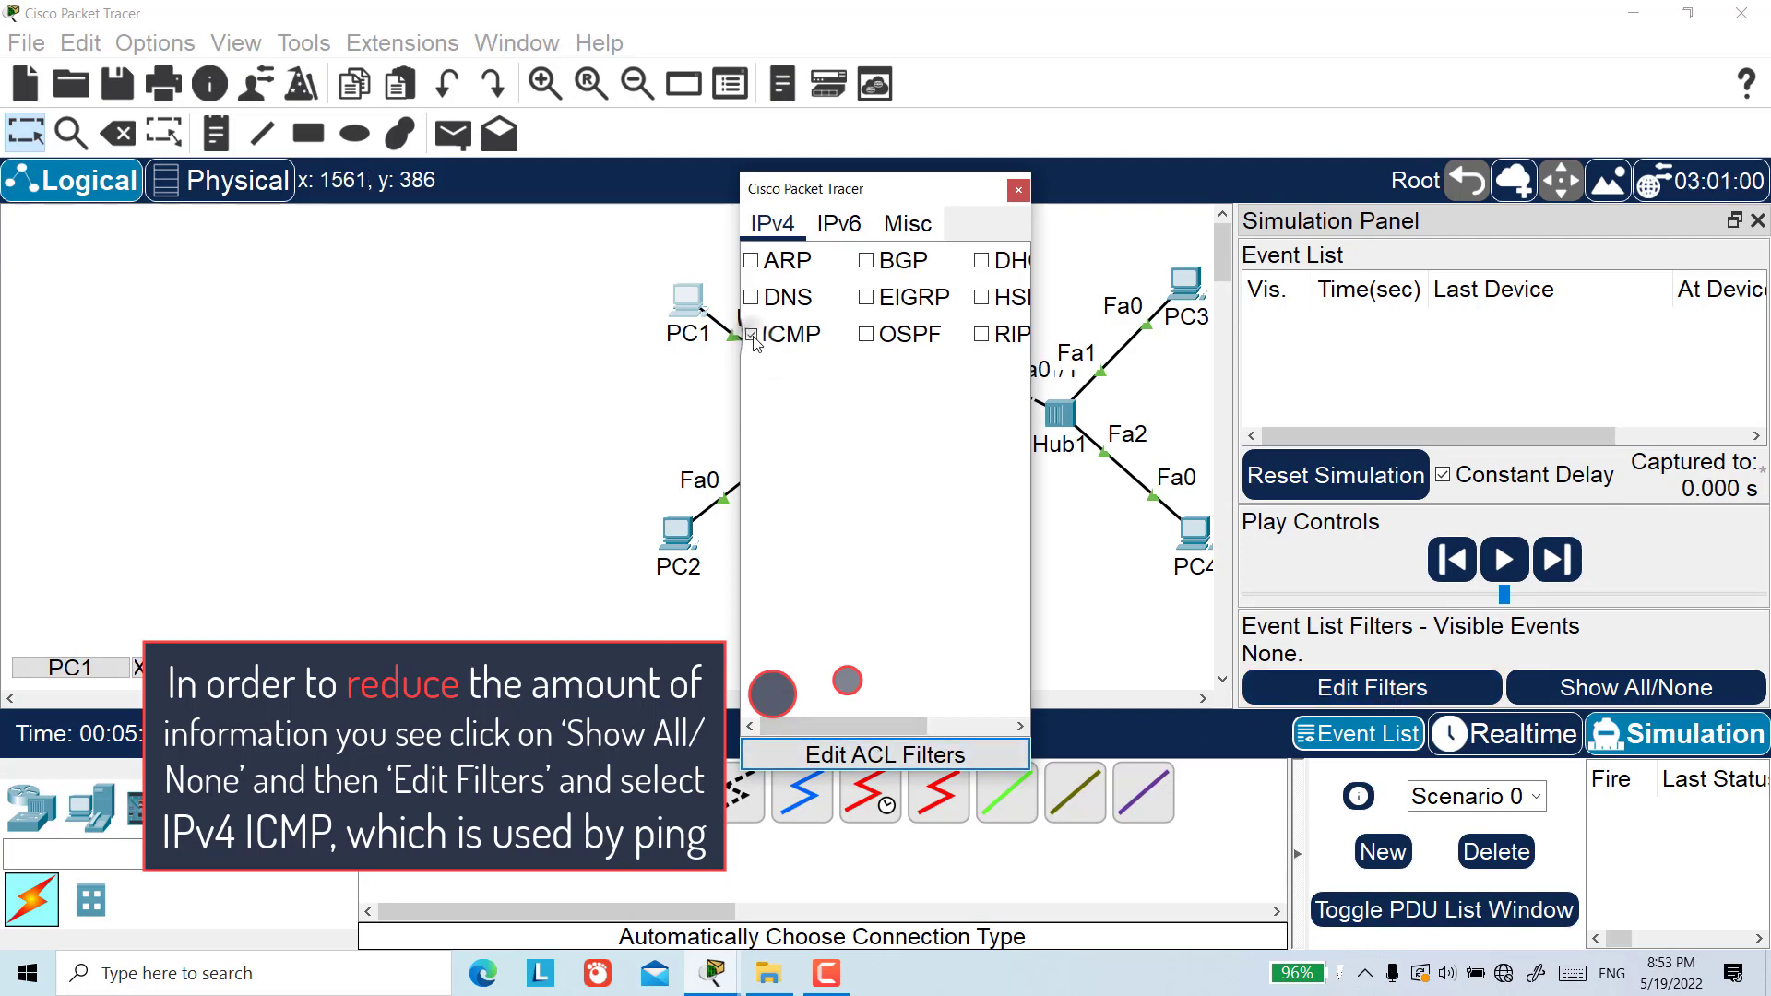
{"action": "left_click", "coordinate": [1018, 192]}
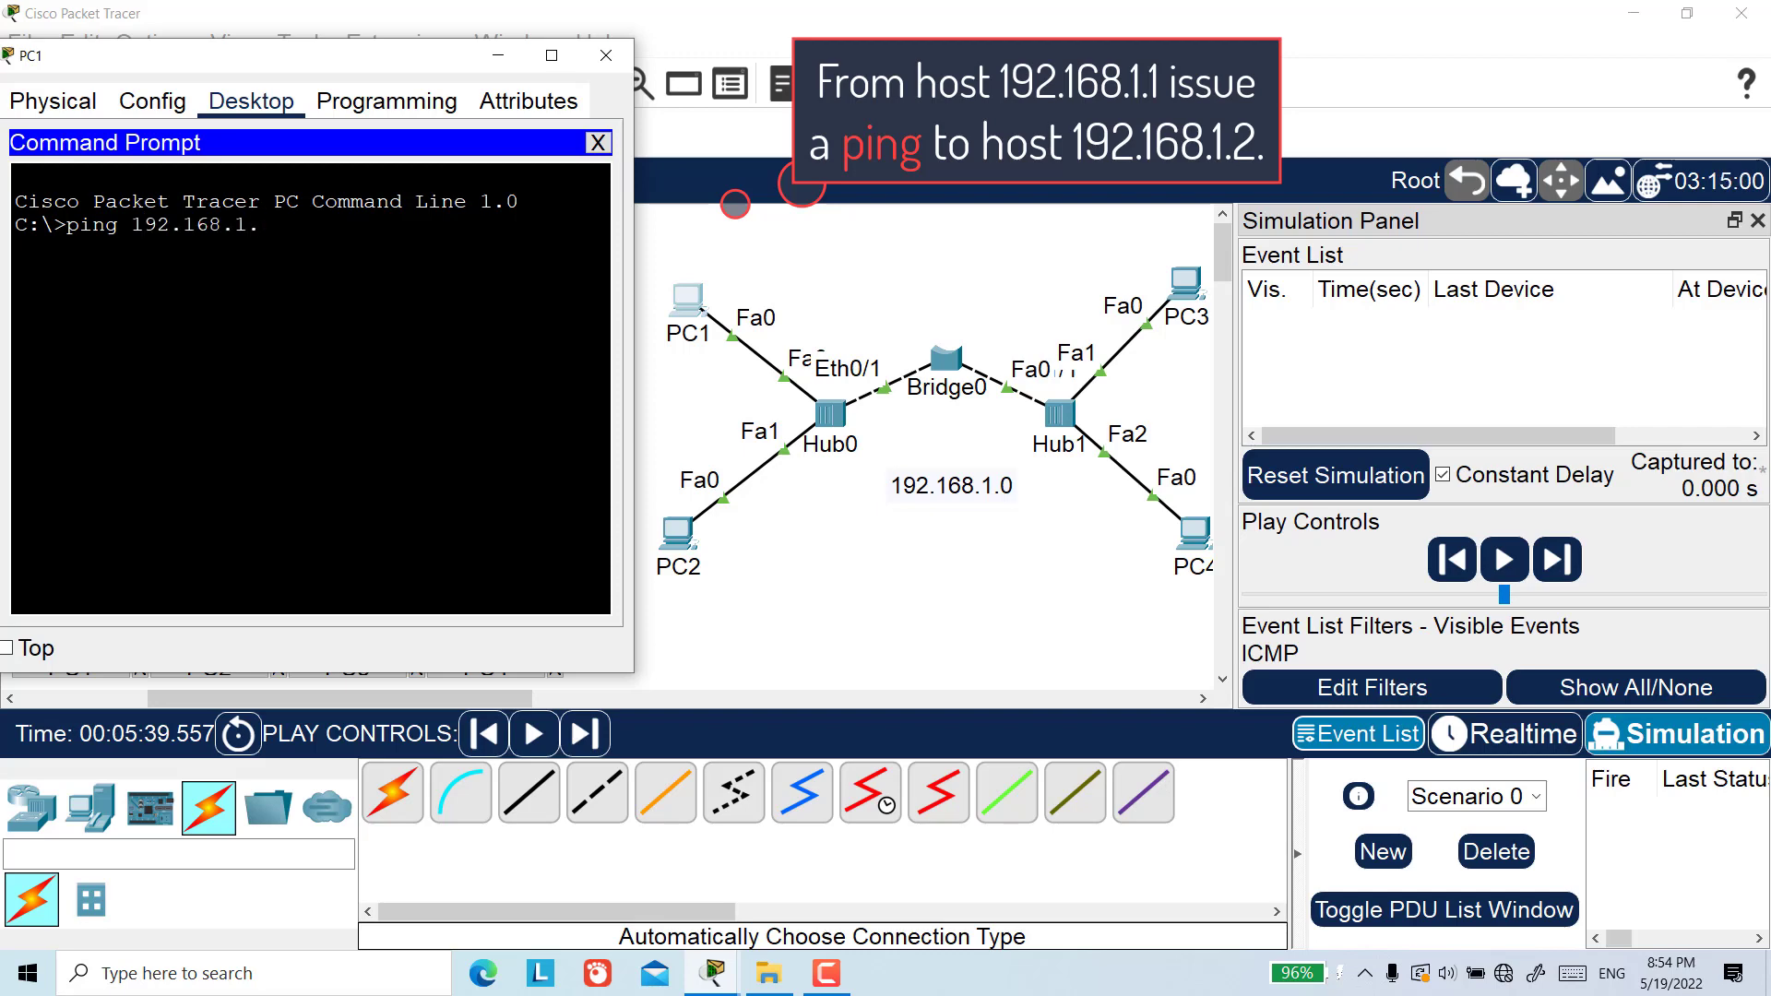
Step: Ping 192.168.1.2 from PC1 and play the simulation with constant delay turned off
{"action": "key", "text": "Return"}
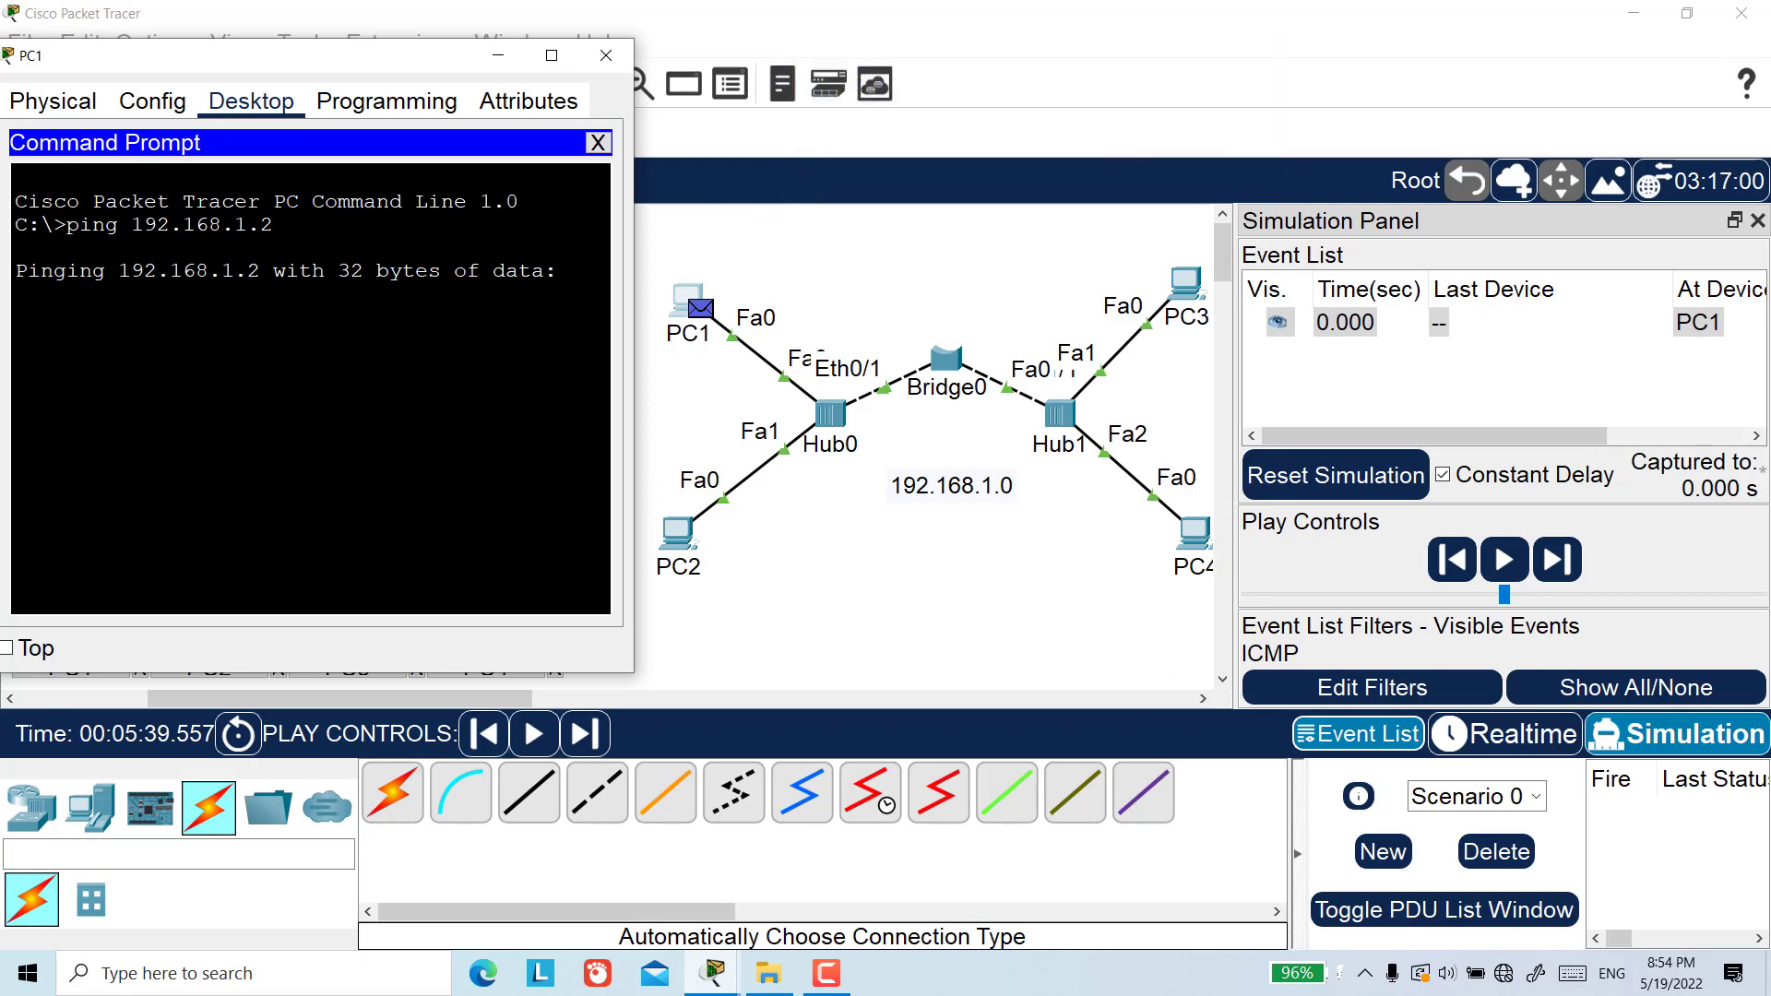
{"action": "left_click", "coordinate": [1524, 572]}
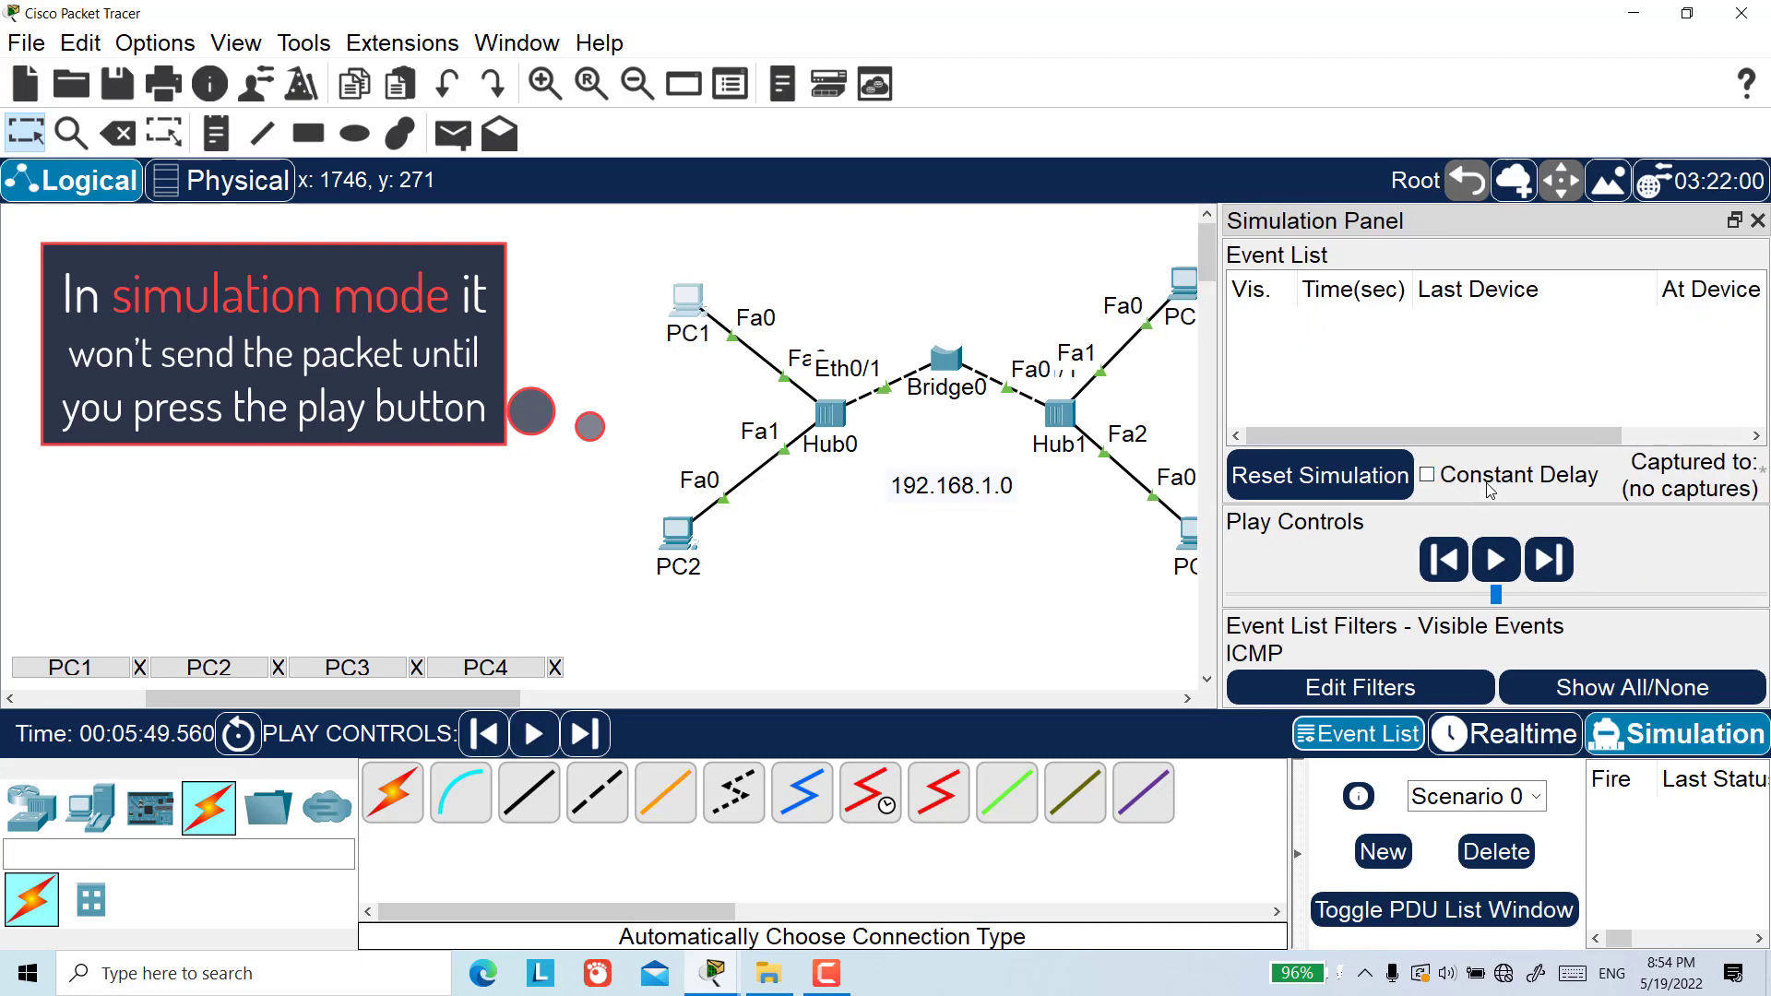
{"action": "left_click", "coordinate": [1510, 565]}
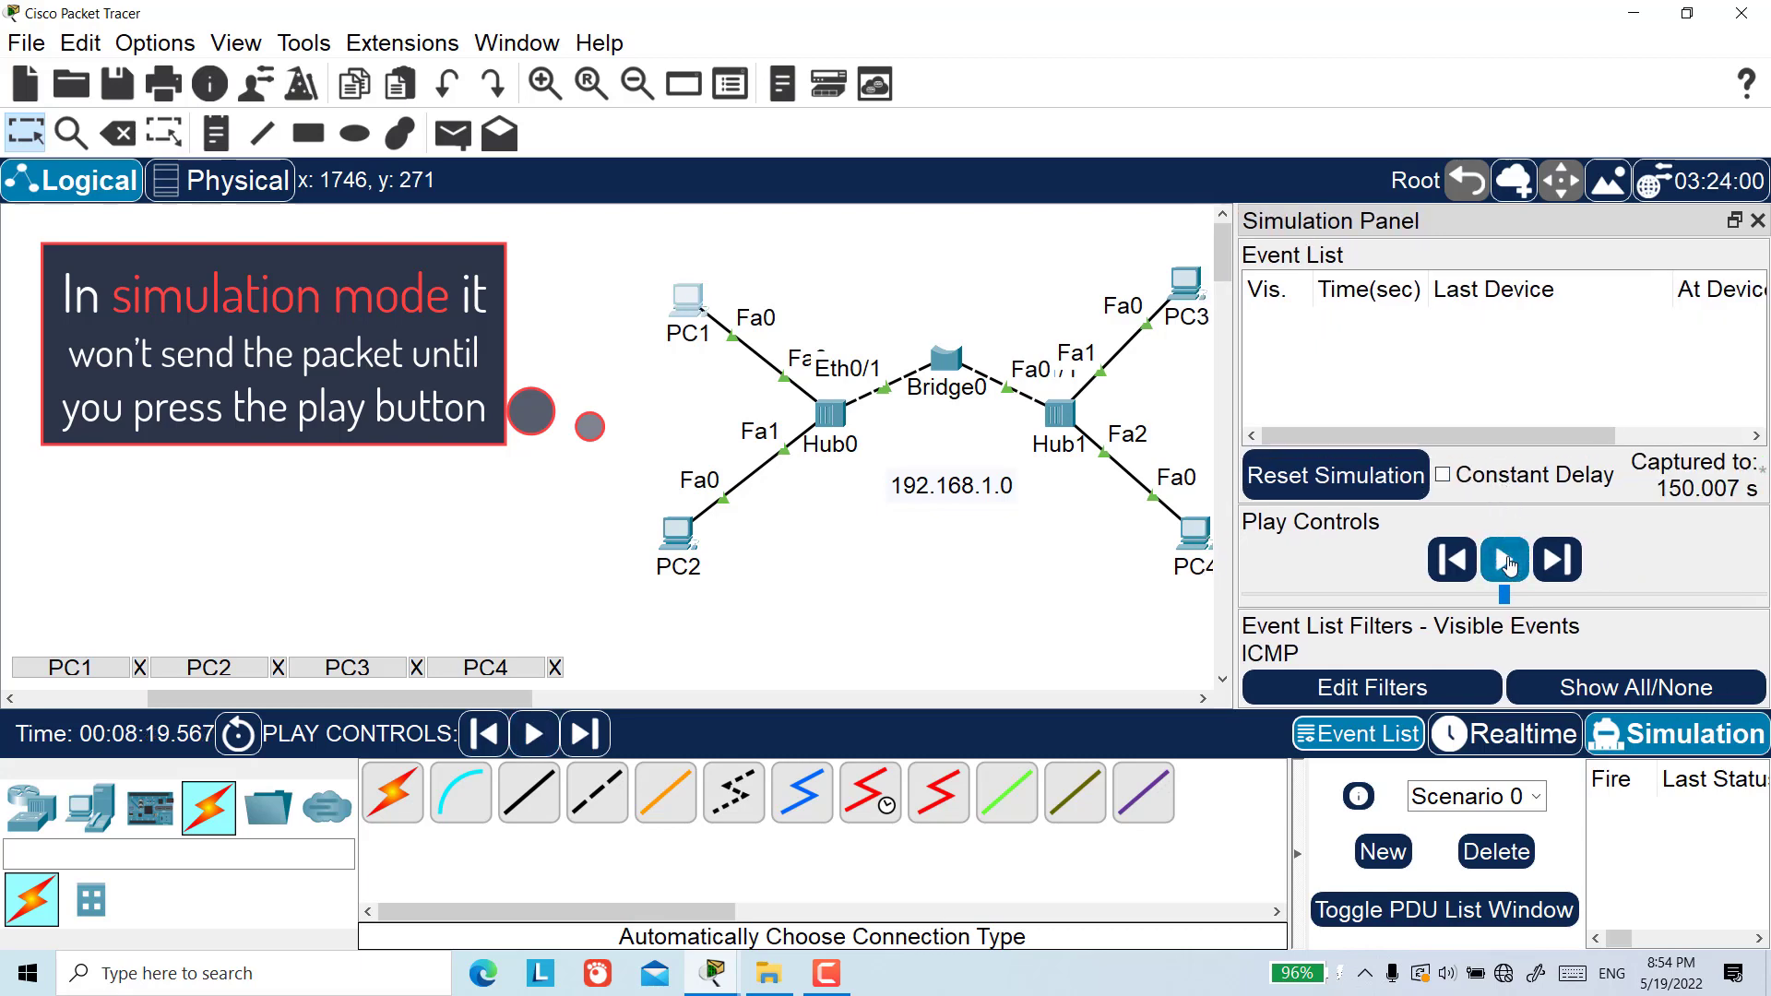
{"action": "left_click", "coordinate": [1509, 564]}
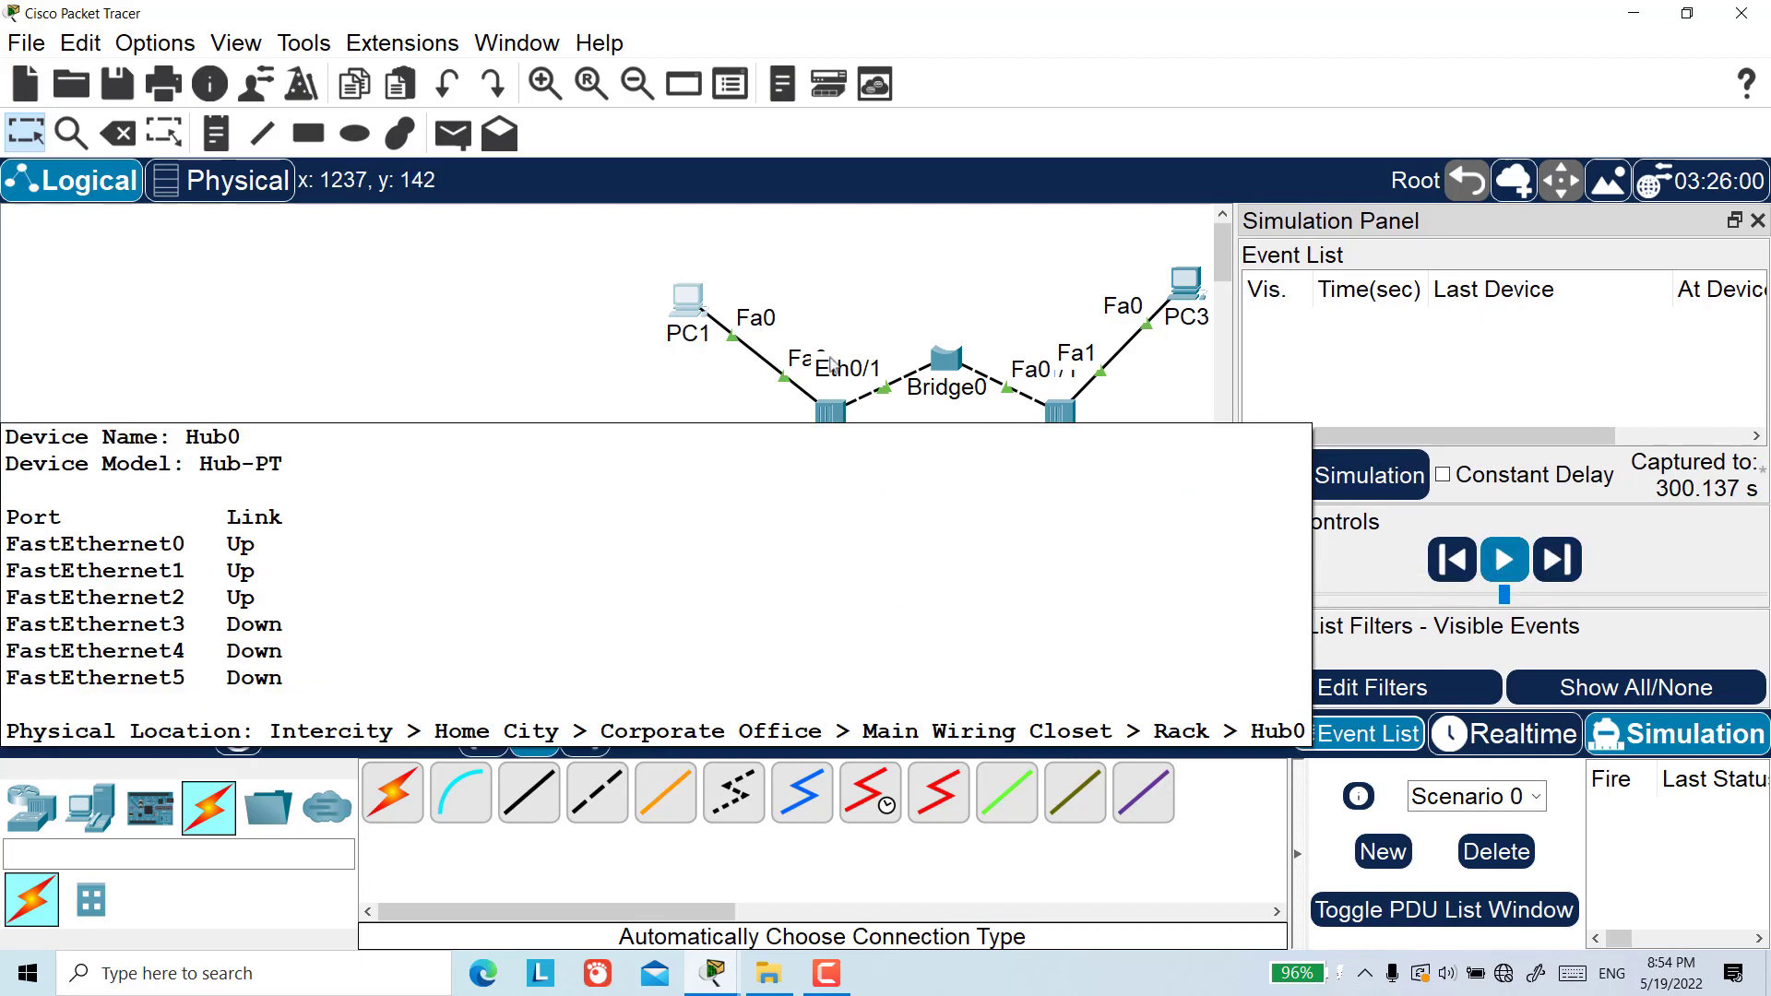
Step: Repeat the ping to 192.168.1.2 from PC1, minimize its window, and step the simulation forward to follow the packets
{"action": "left_click", "coordinate": [684, 304]}
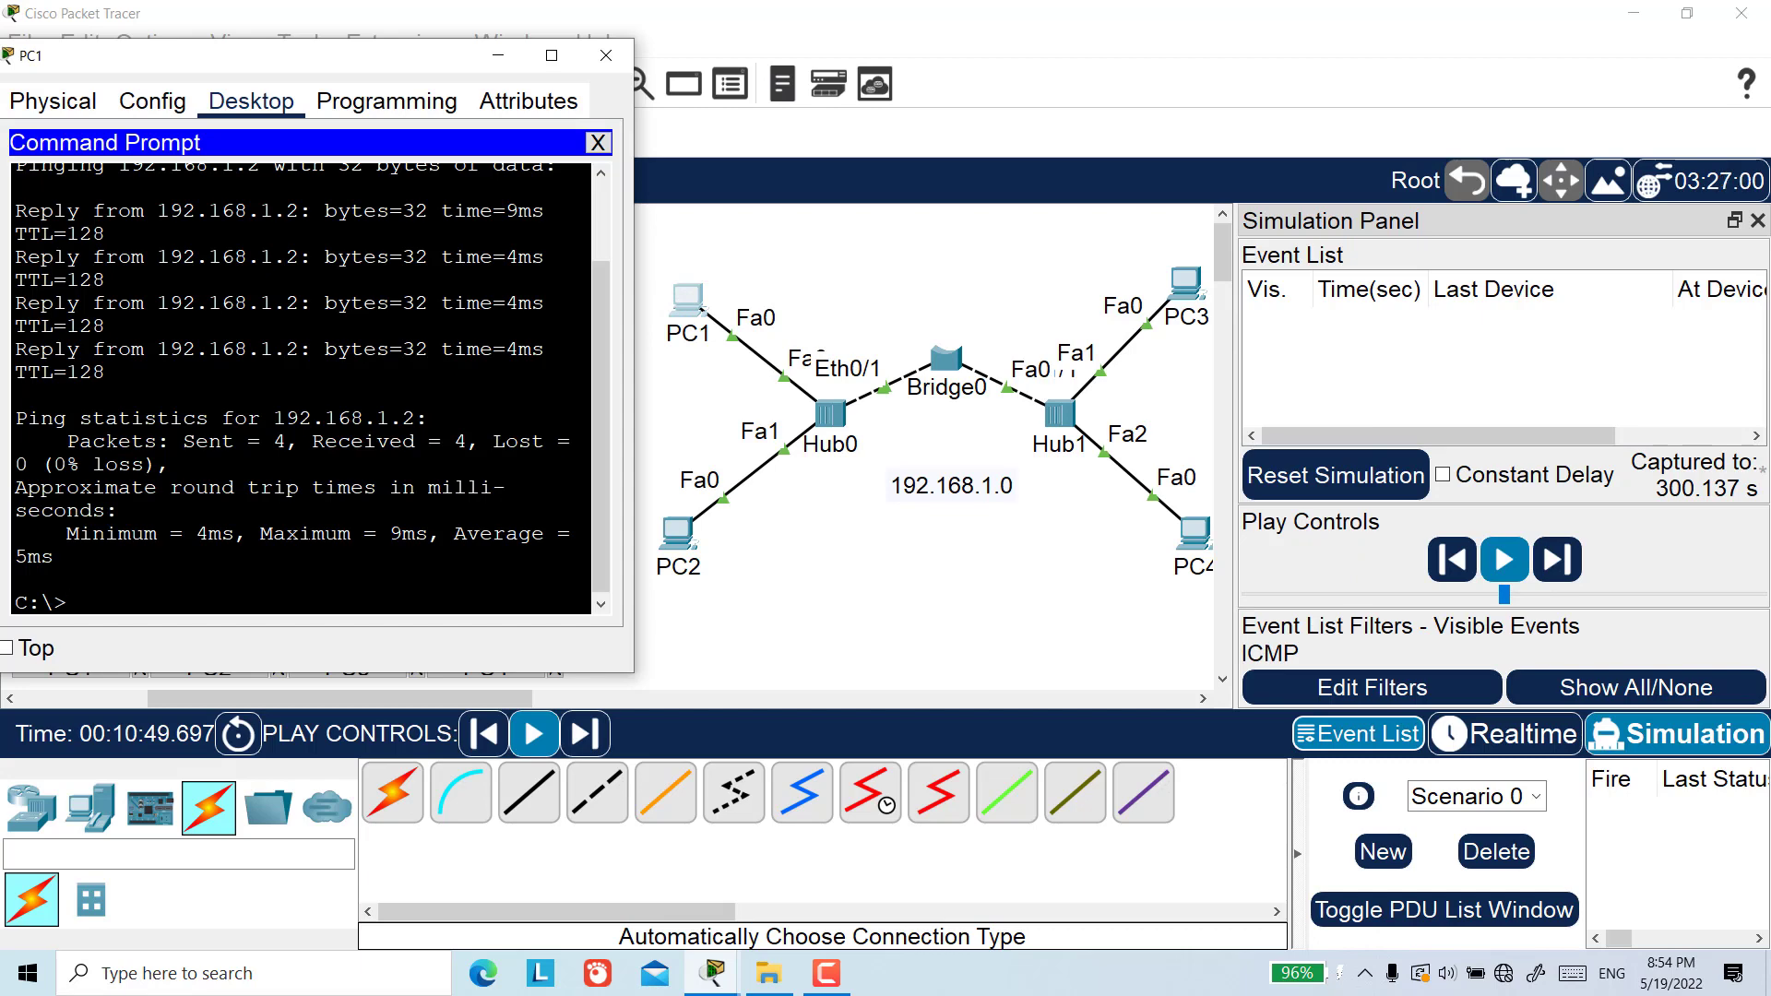
{"action": "key", "text": "Up"}
{"action": "key", "text": "Return"}
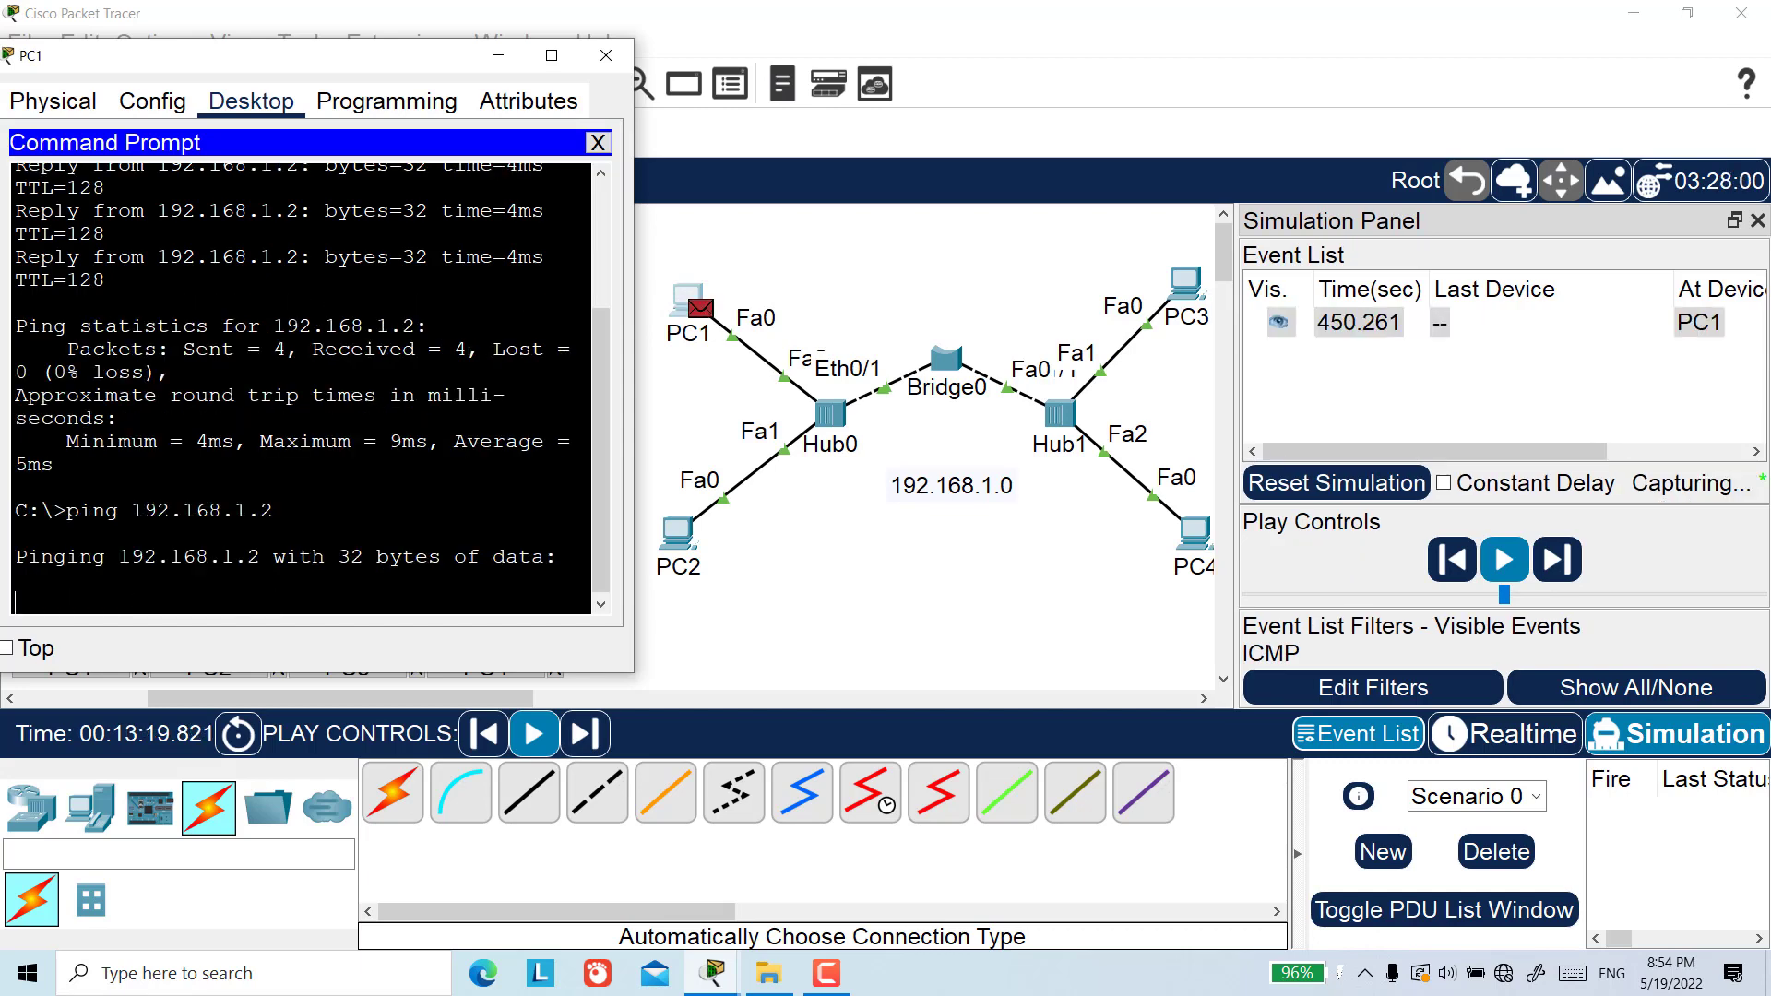
{"action": "left_click", "coordinate": [504, 66]}
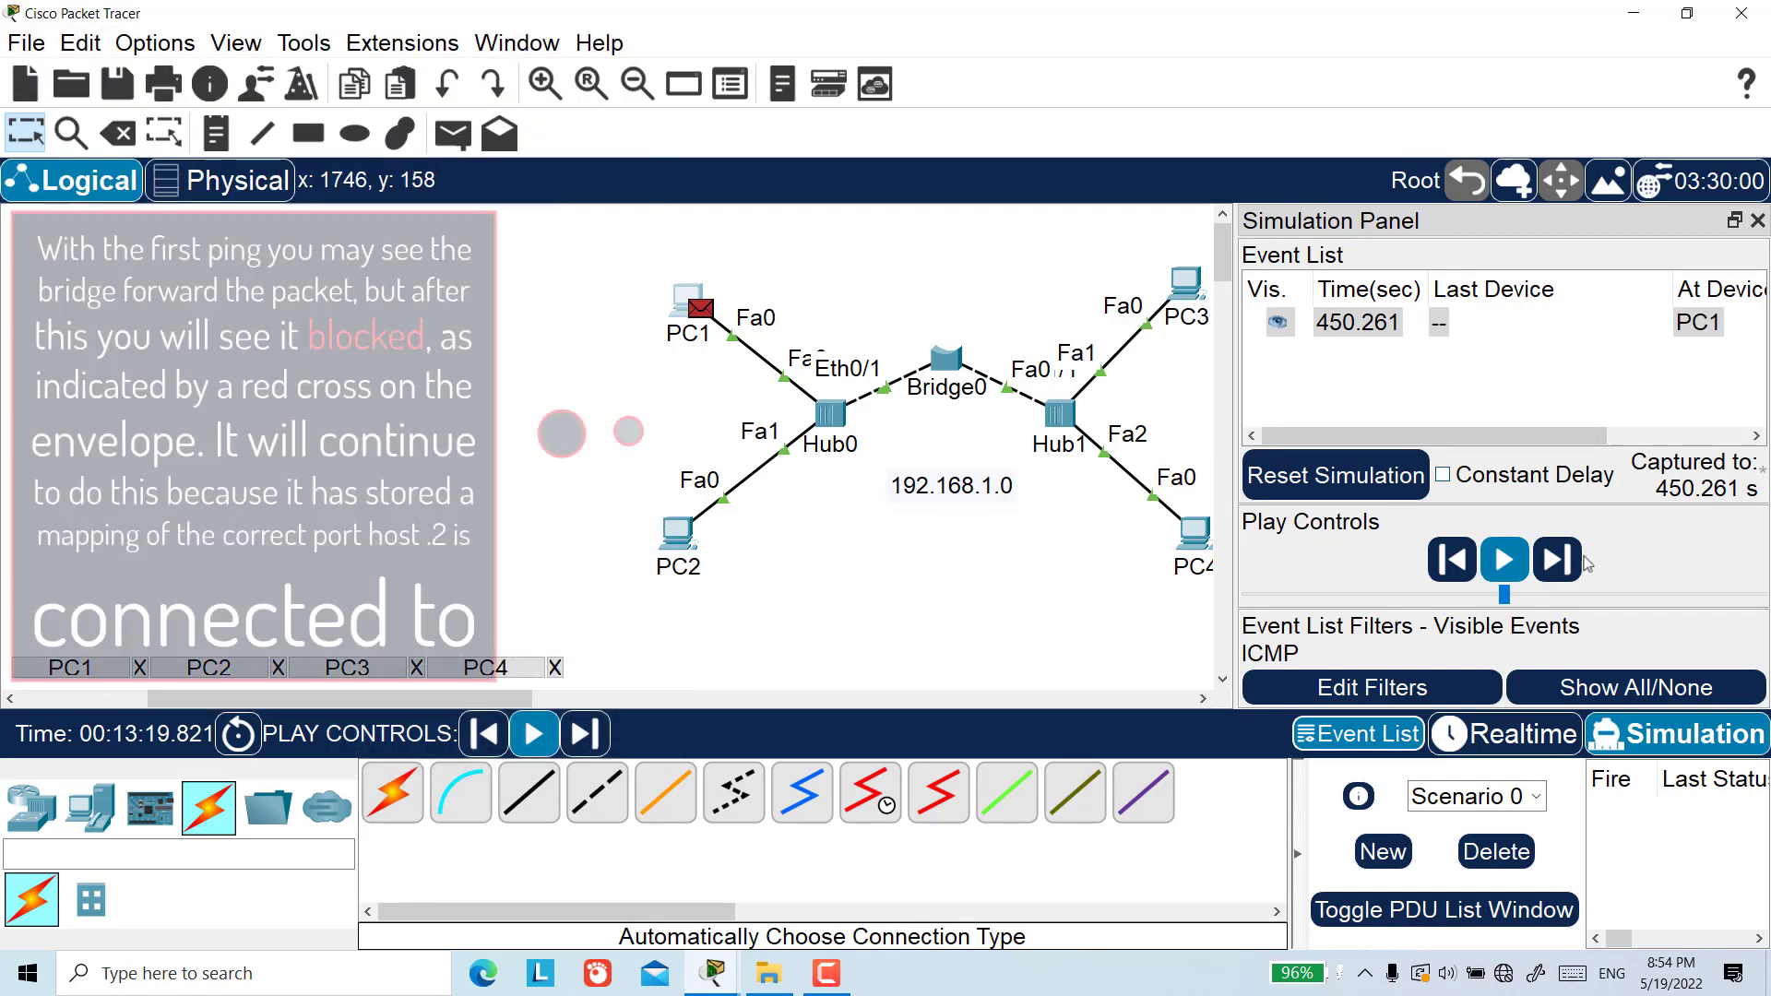
{"action": "left_click", "coordinate": [1585, 561]}
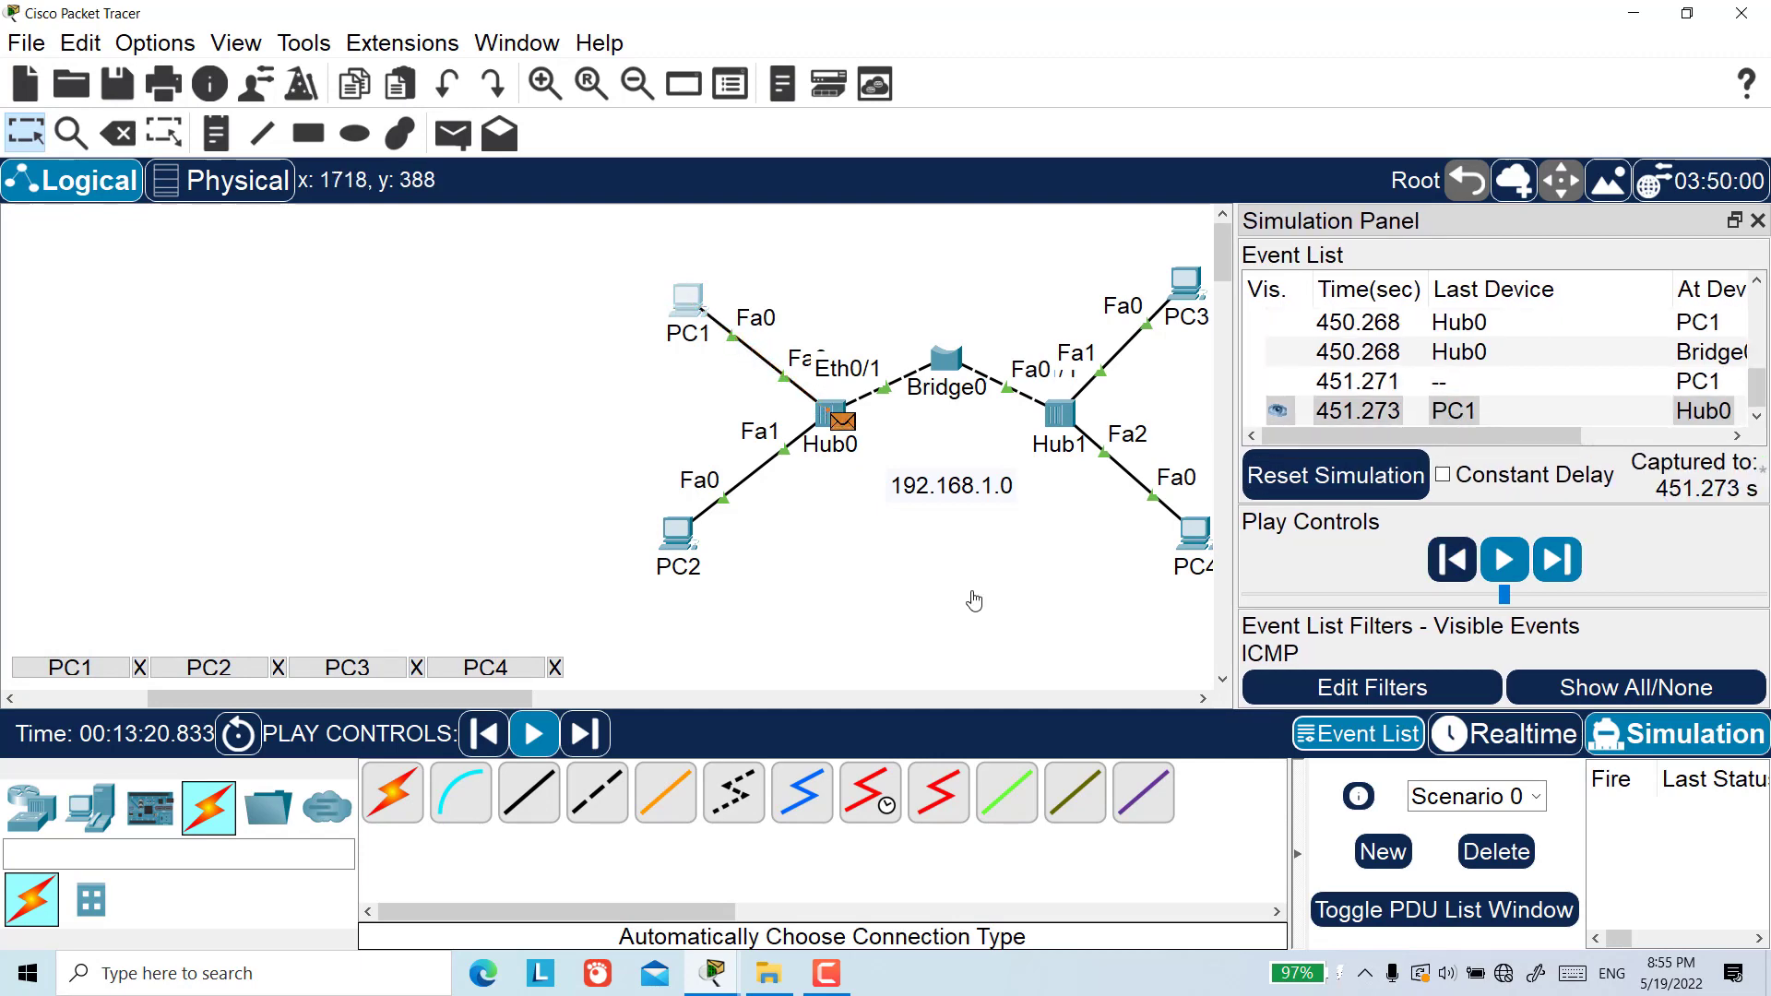
Step: Reset the simulation and review the latest ping results in PC1's Command Prompt, minimizing the window when done
{"action": "left_click", "coordinate": [1345, 493]}
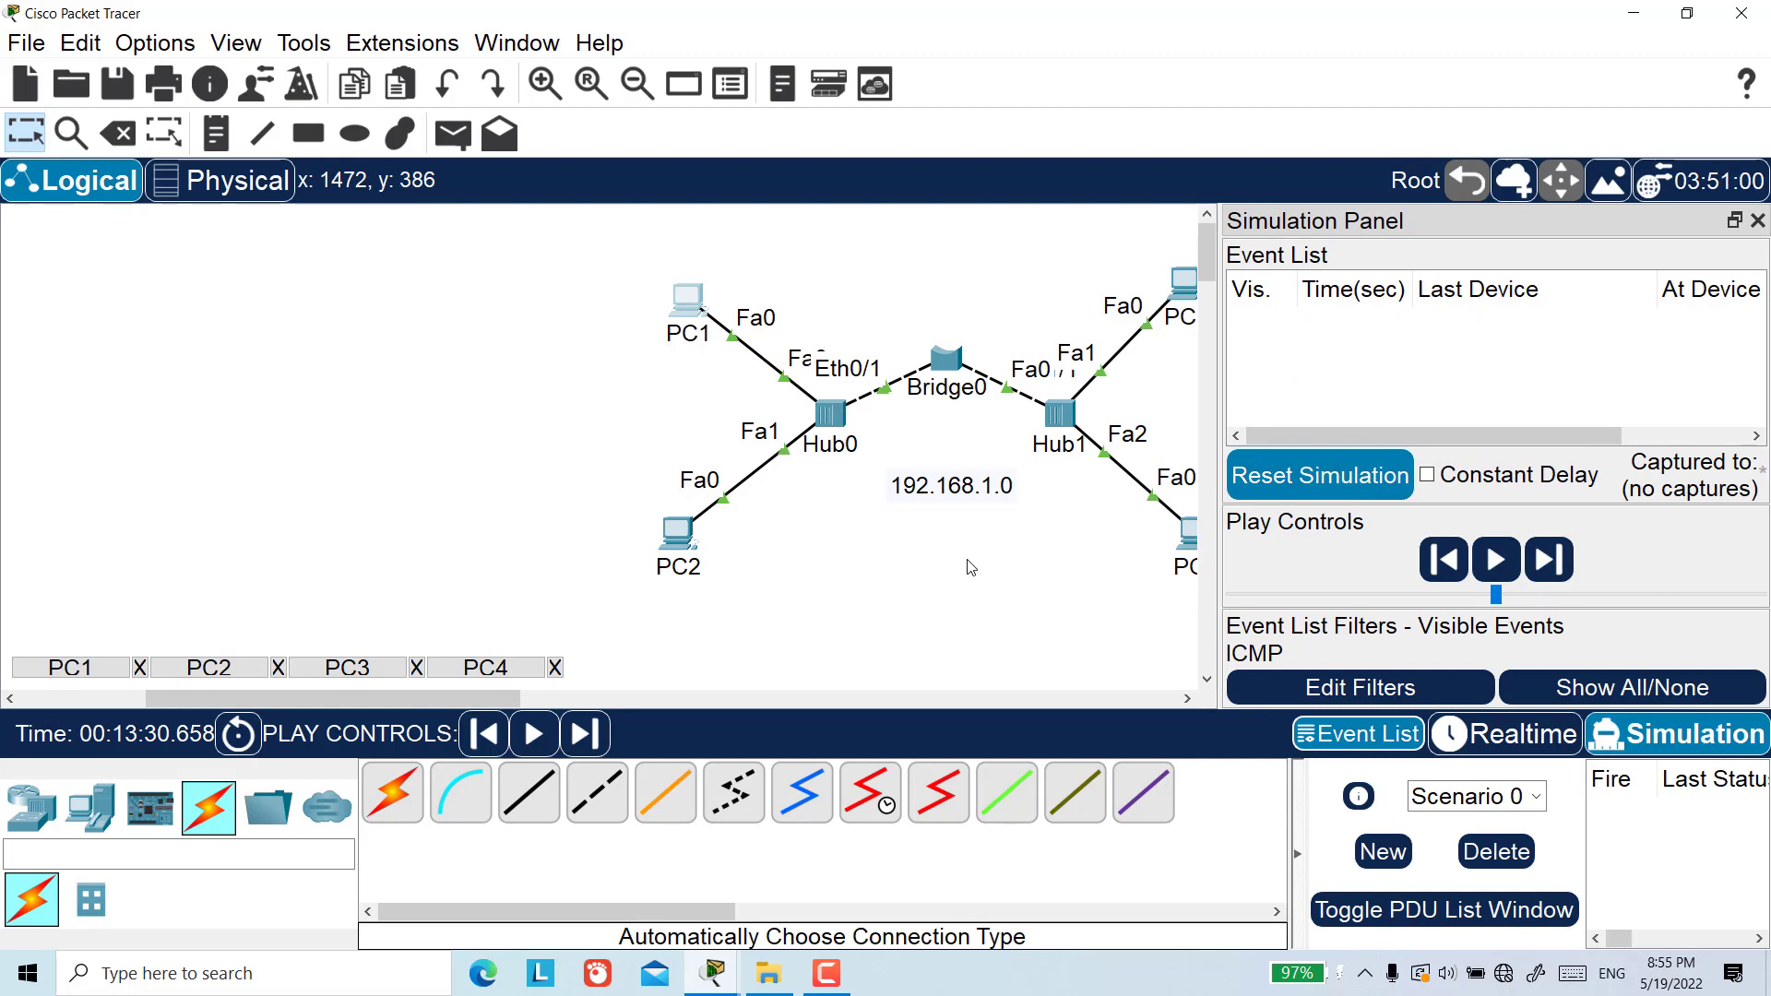
{"action": "left_click", "coordinate": [87, 675]}
{"action": "scroll", "coordinate": [301, 388], "scroll_direction": "down", "scroll_amount": 2}
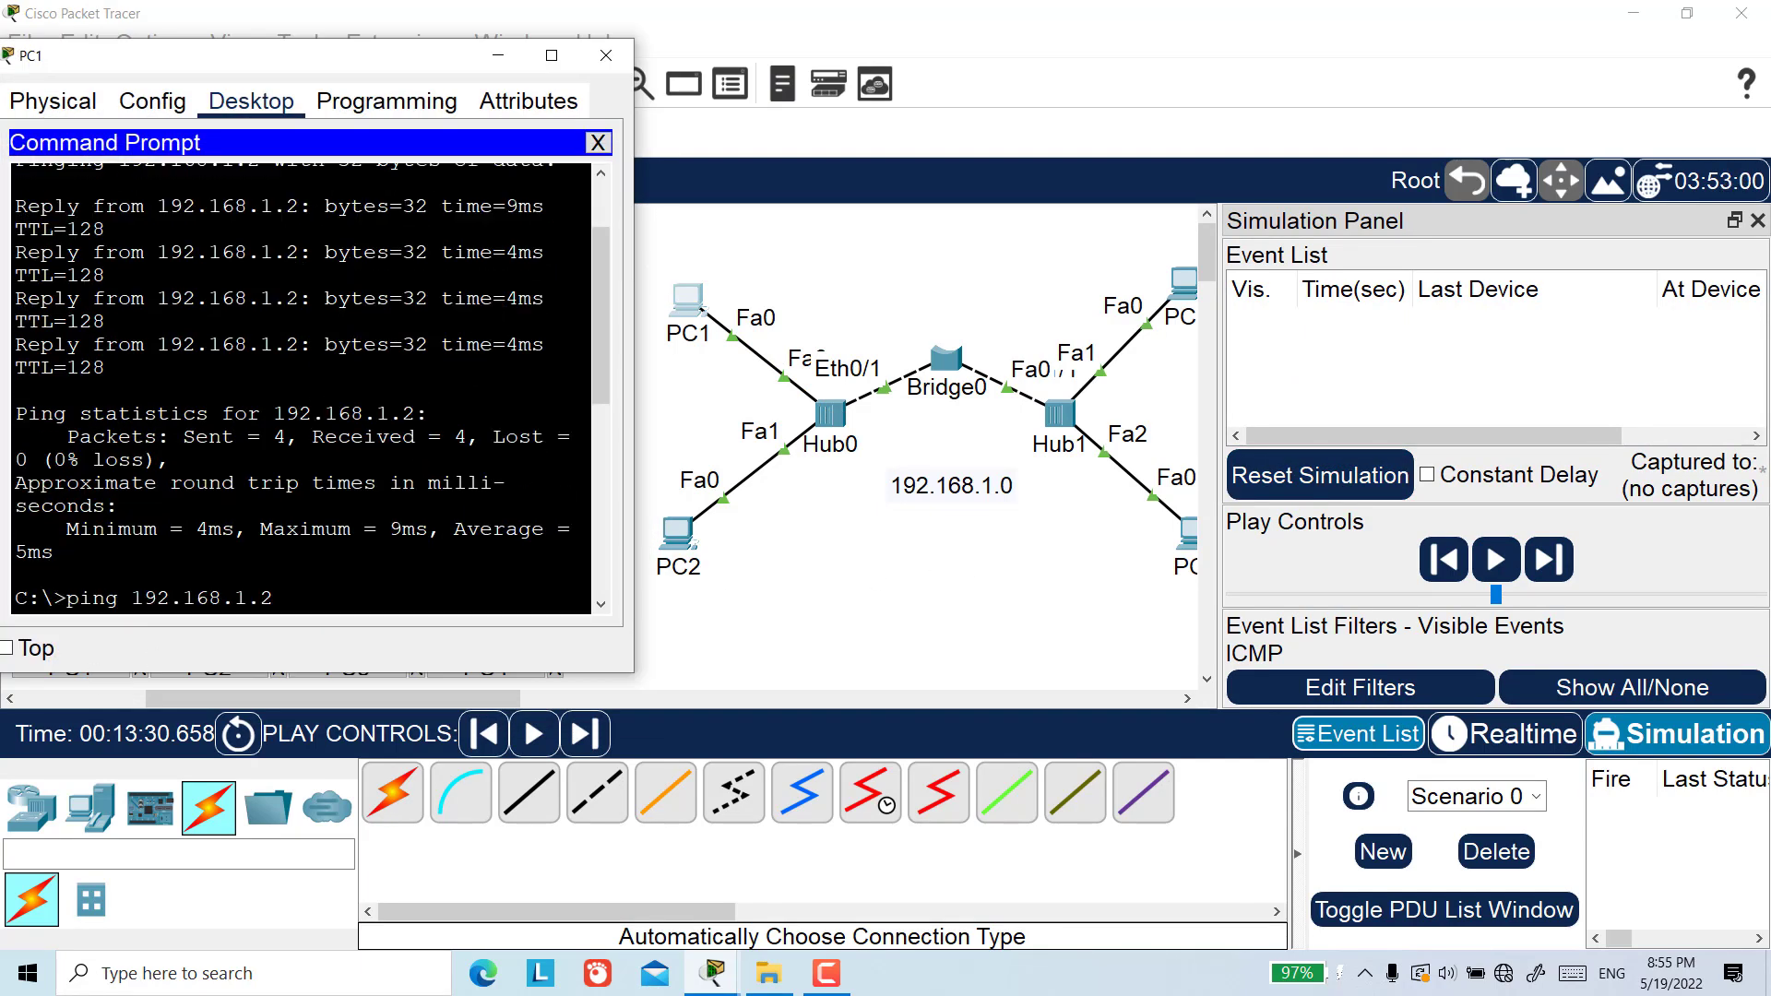
{"action": "key", "text": "Return"}
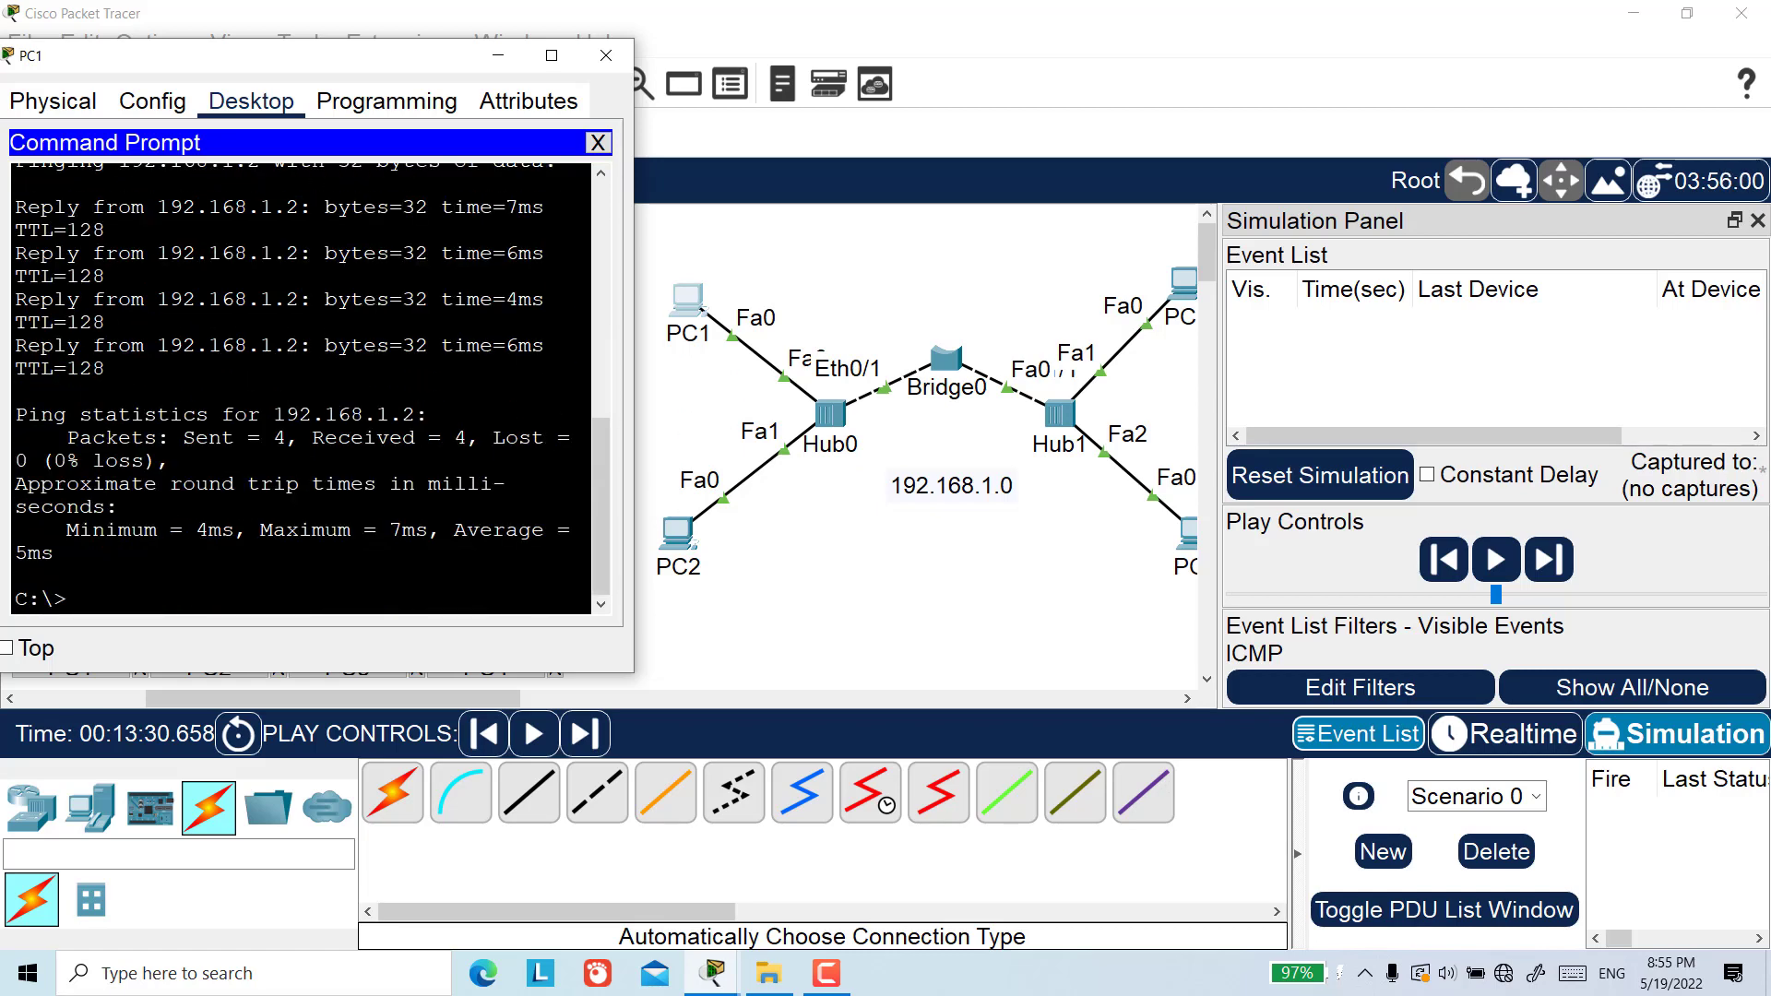
{"action": "left_click", "coordinate": [504, 60]}
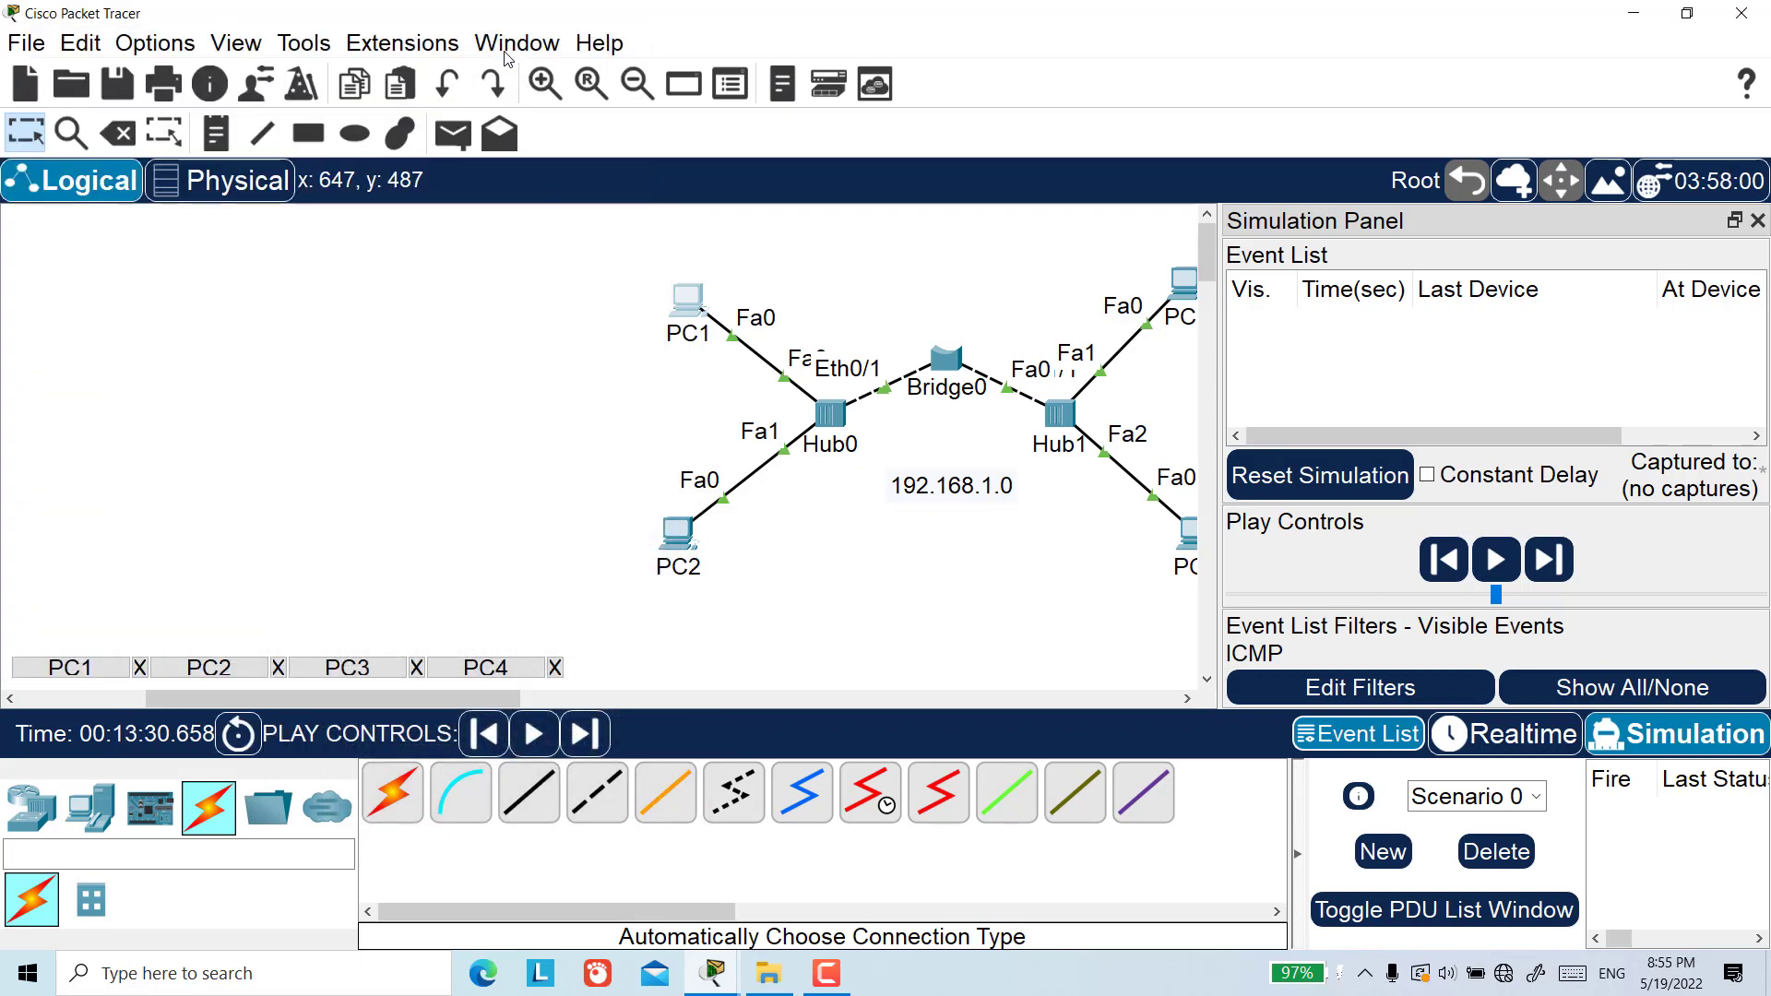